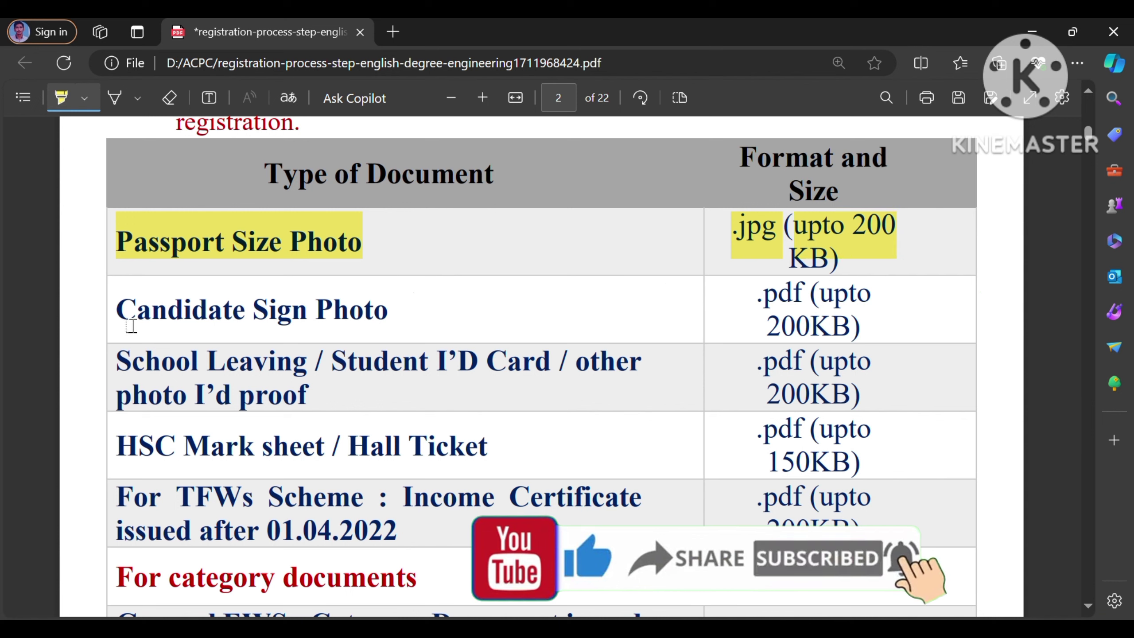
Step: Highlight the Candidate Sign Photo and School Leaving/Student ID/photo ID proof rows with their .pdf (upto 200KB) limits
drag(123, 324, 411, 331)
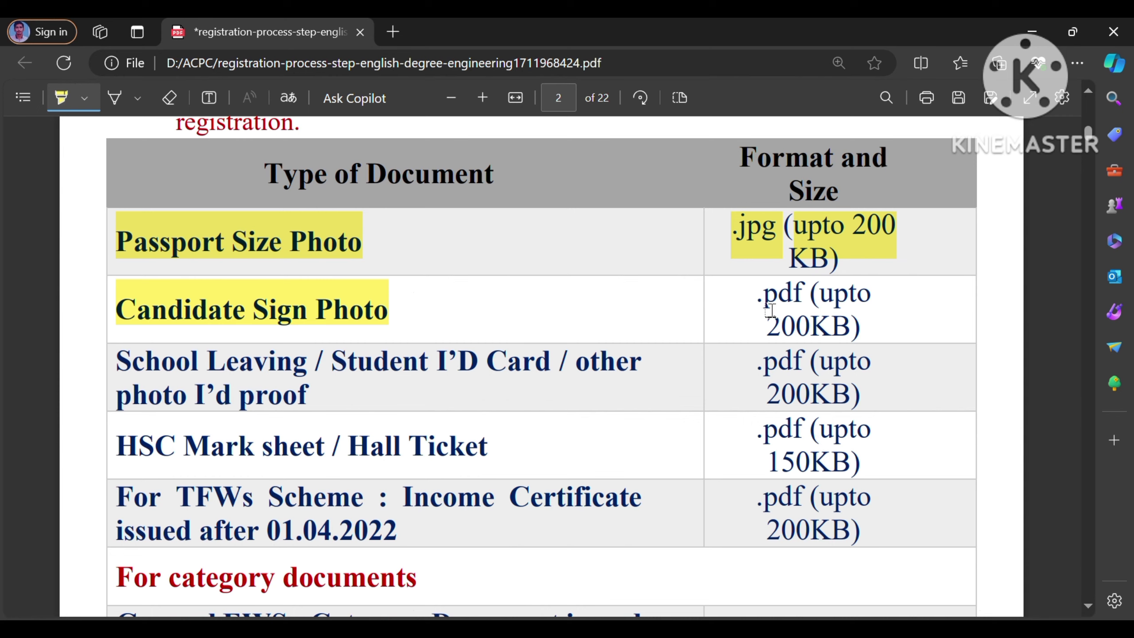
drag(767, 312, 907, 309)
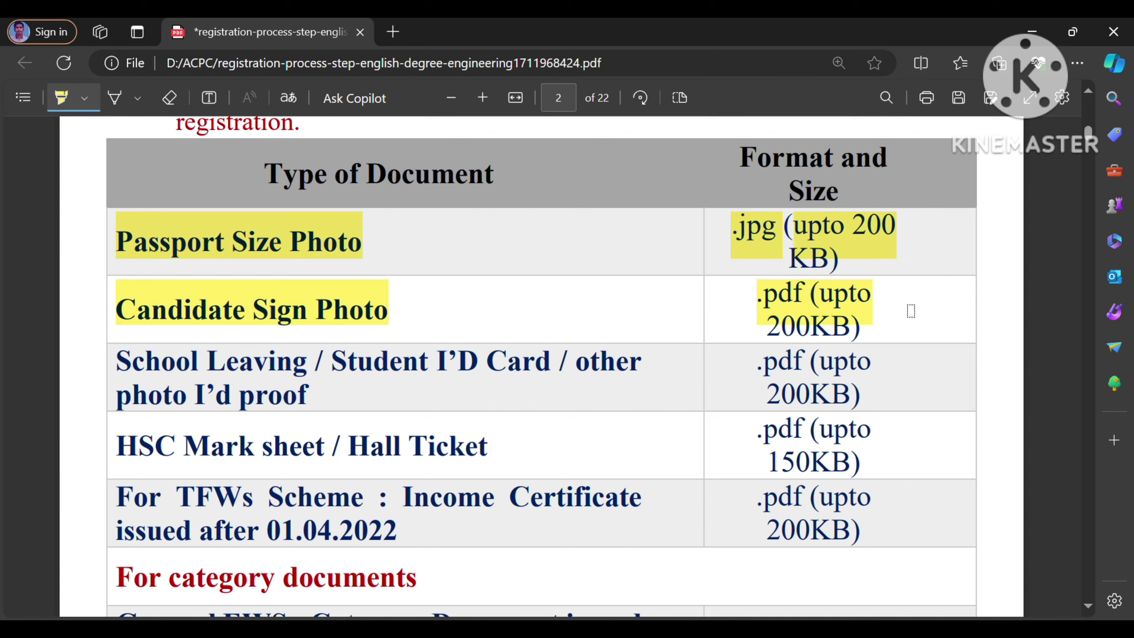
drag(777, 339, 890, 335)
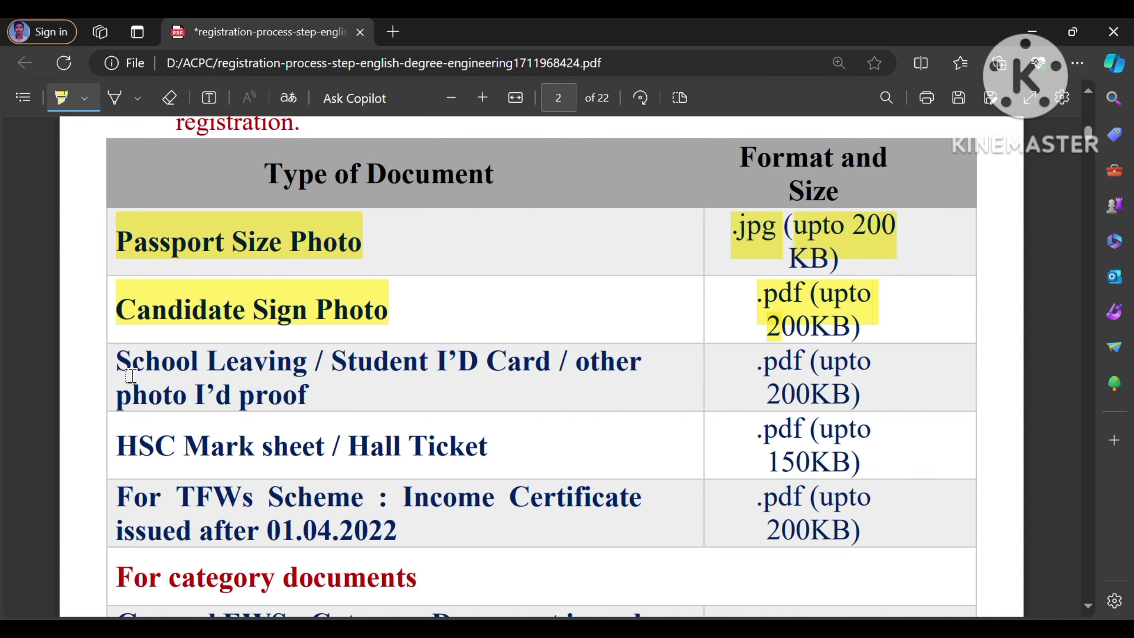
drag(131, 376, 326, 373)
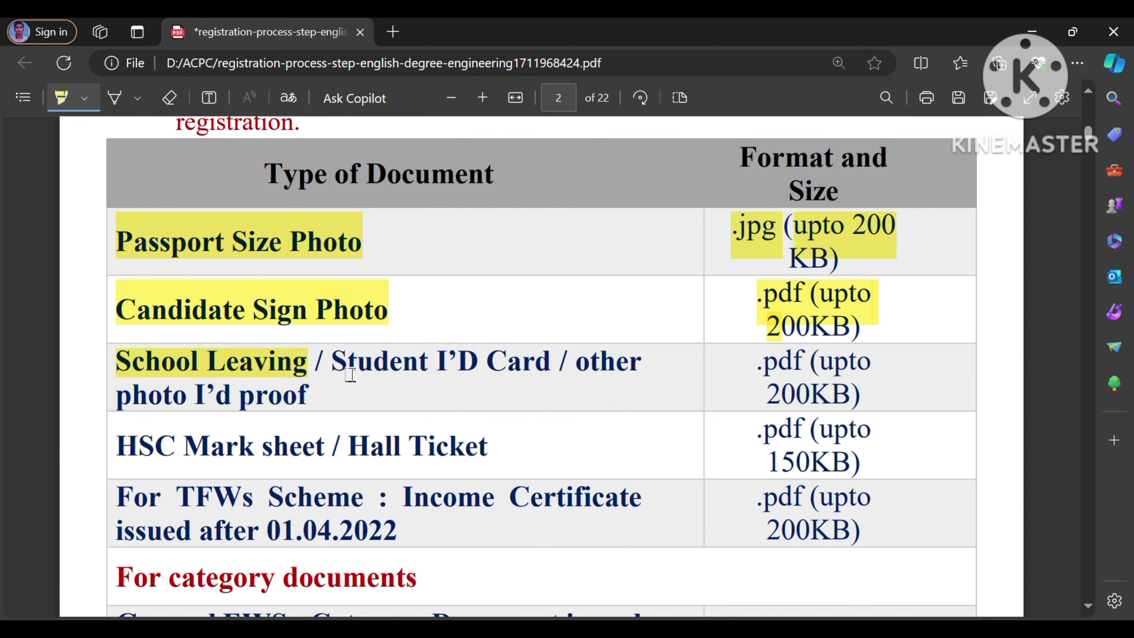
mouse_move(351, 374)
mouse_down()
mouse_move(551, 363)
mouse_move(654, 378)
mouse_up()
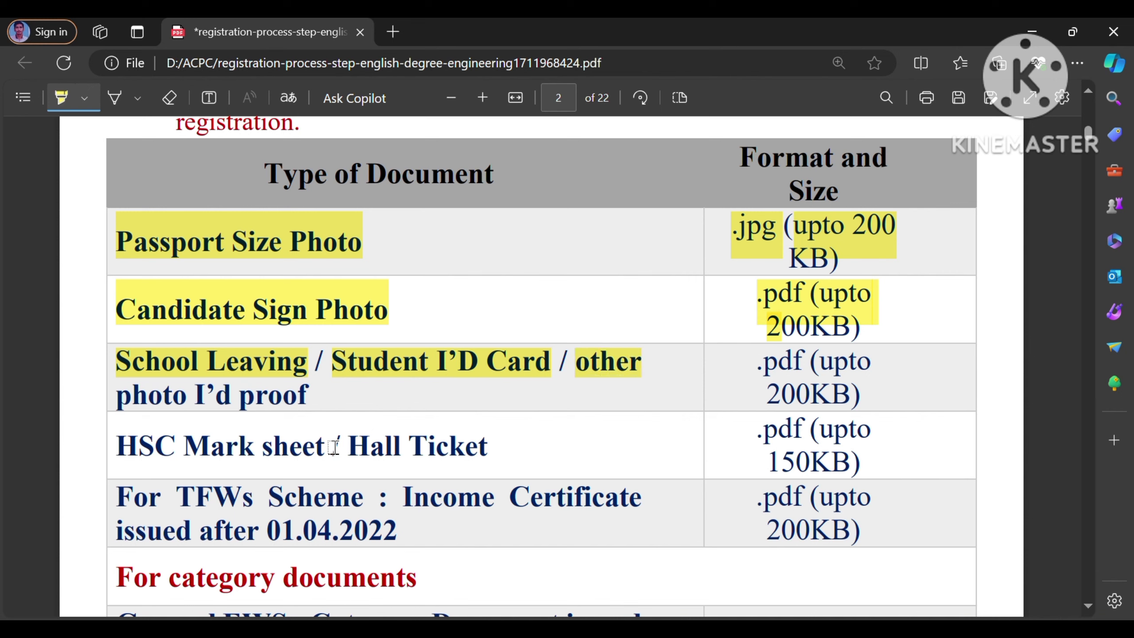
drag(123, 404, 335, 400)
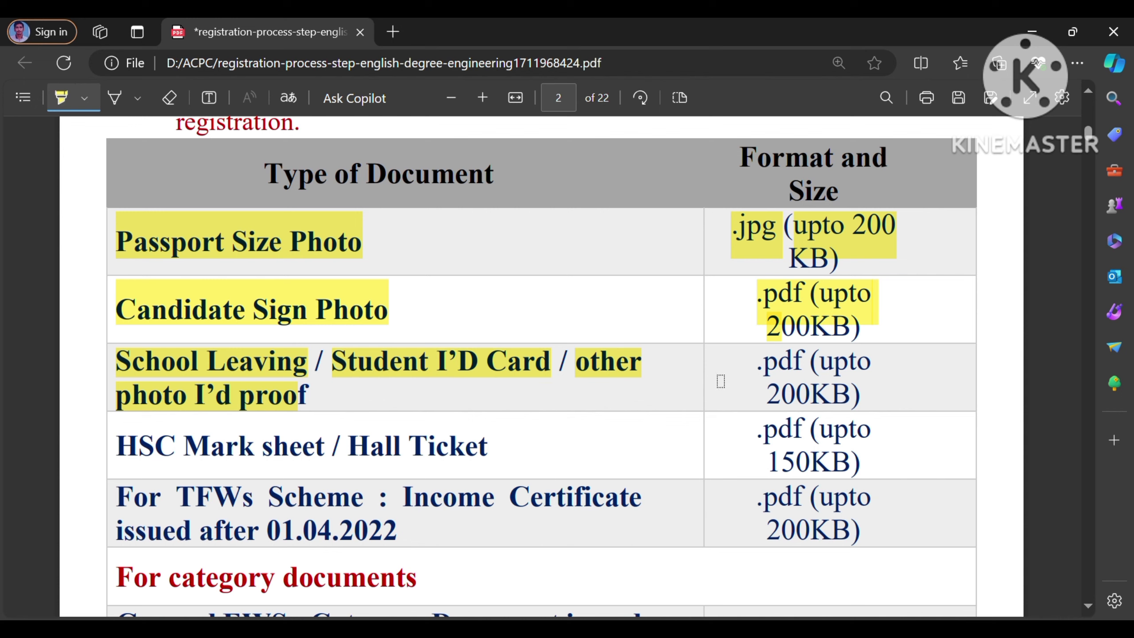
drag(756, 373, 860, 389)
drag(771, 398, 881, 401)
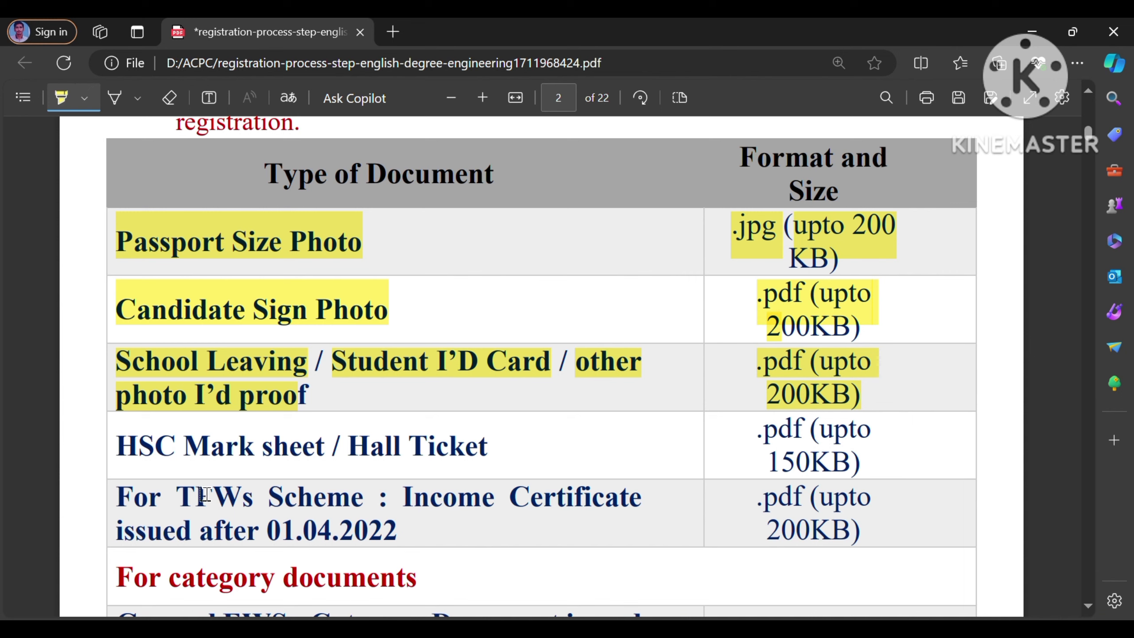
Step: Highlight the HSC Mark sheet/Hall Ticket row with its .pdf limit, and 'TFWs Scheme'
drag(178, 457, 332, 458)
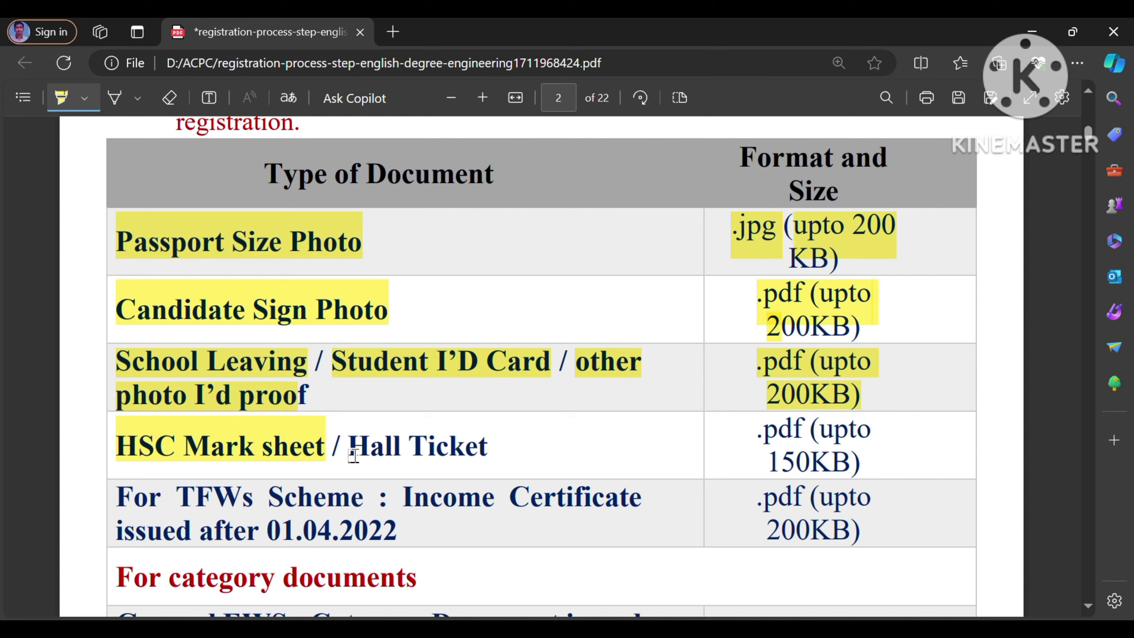
drag(363, 458, 497, 460)
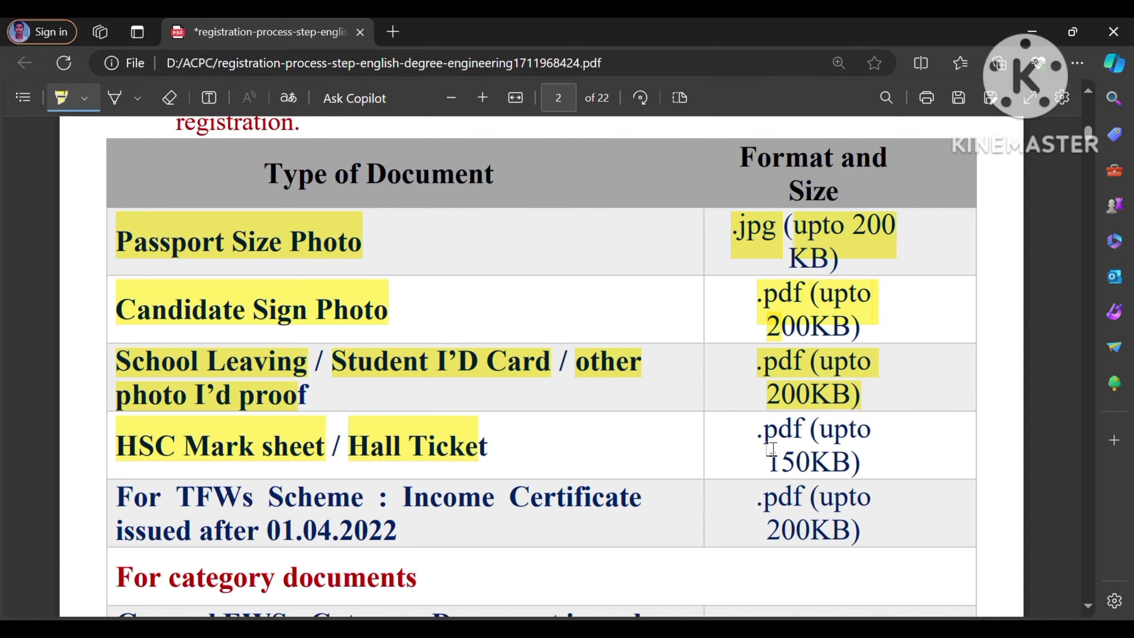
drag(766, 445, 875, 435)
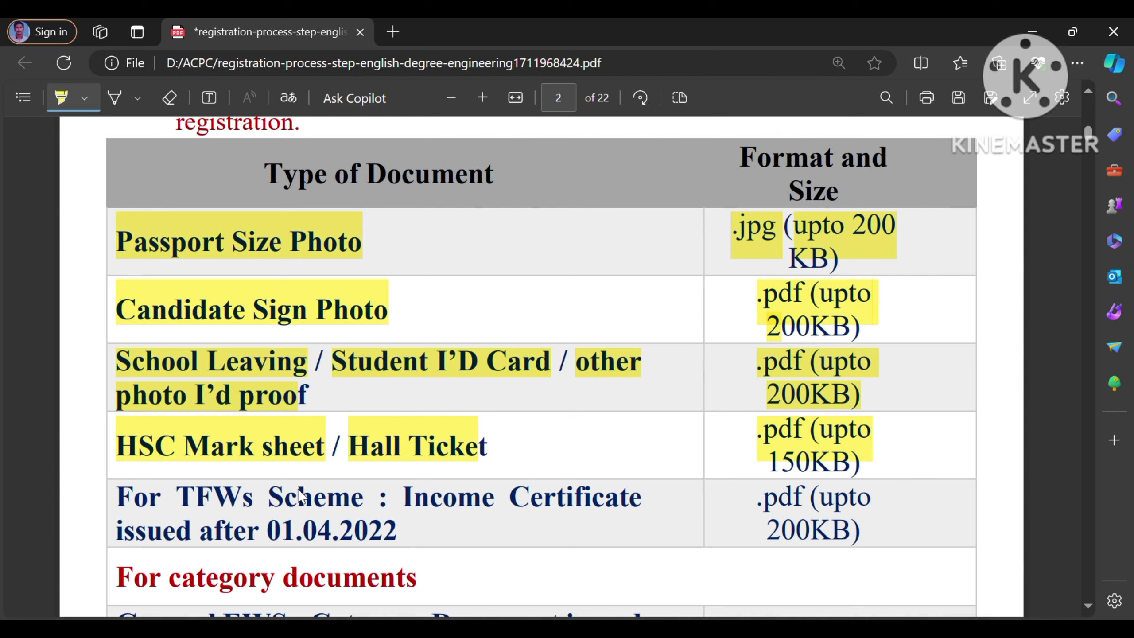
drag(195, 496, 351, 495)
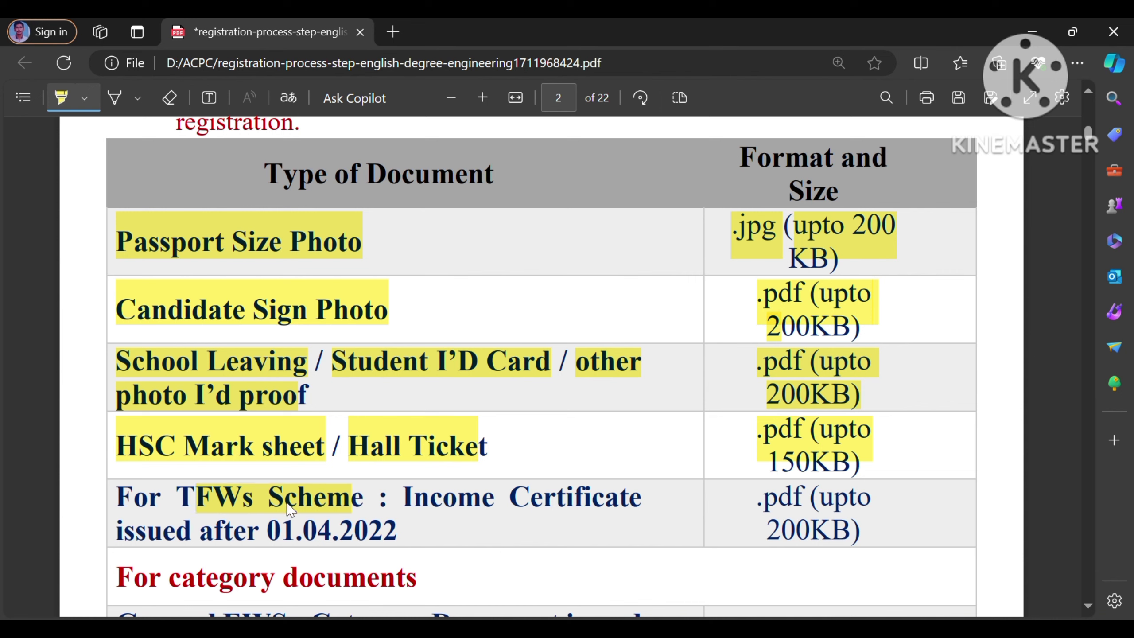
drag(176, 496, 213, 496)
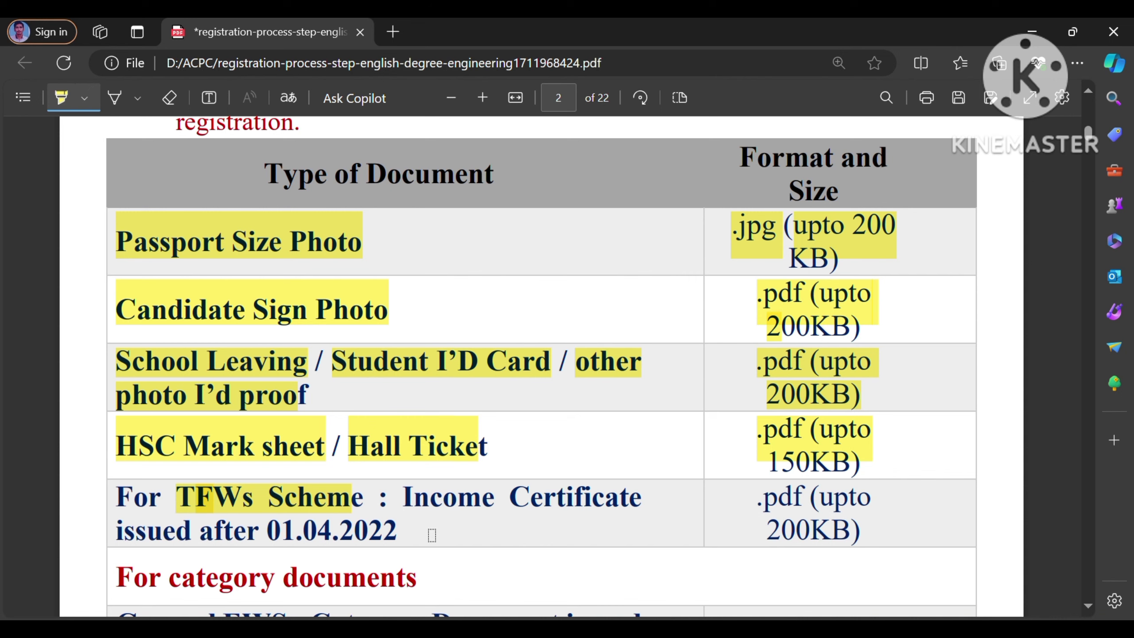
scroll(432, 534, down, 1)
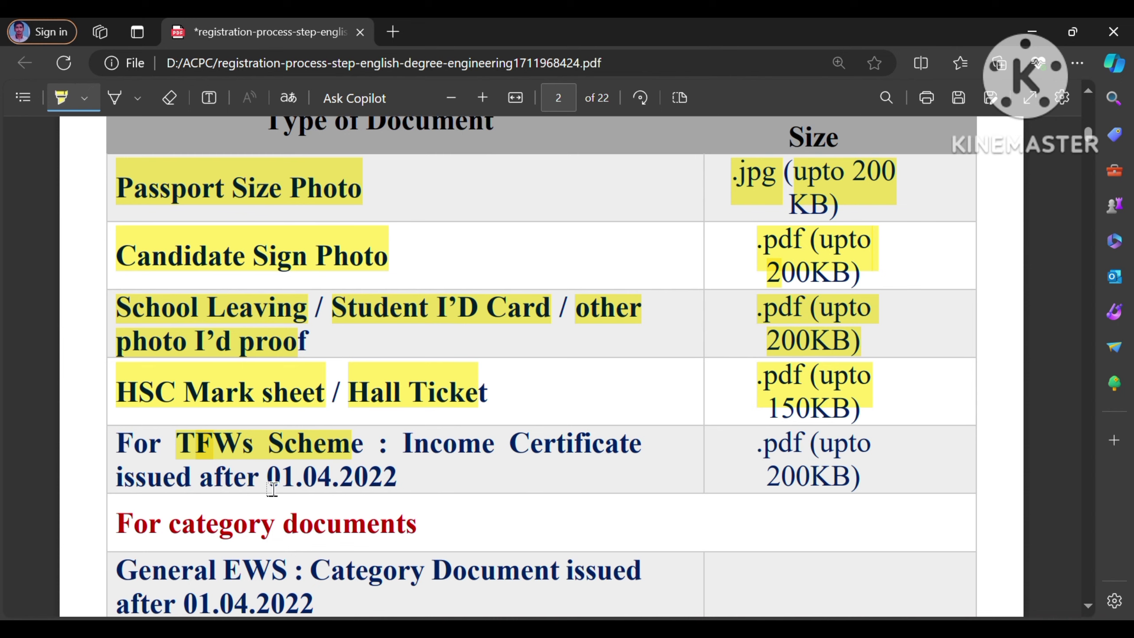
Step: Highlight the TFWs row's 01.04.2022 date and its .pdf size limit
drag(246, 486, 399, 485)
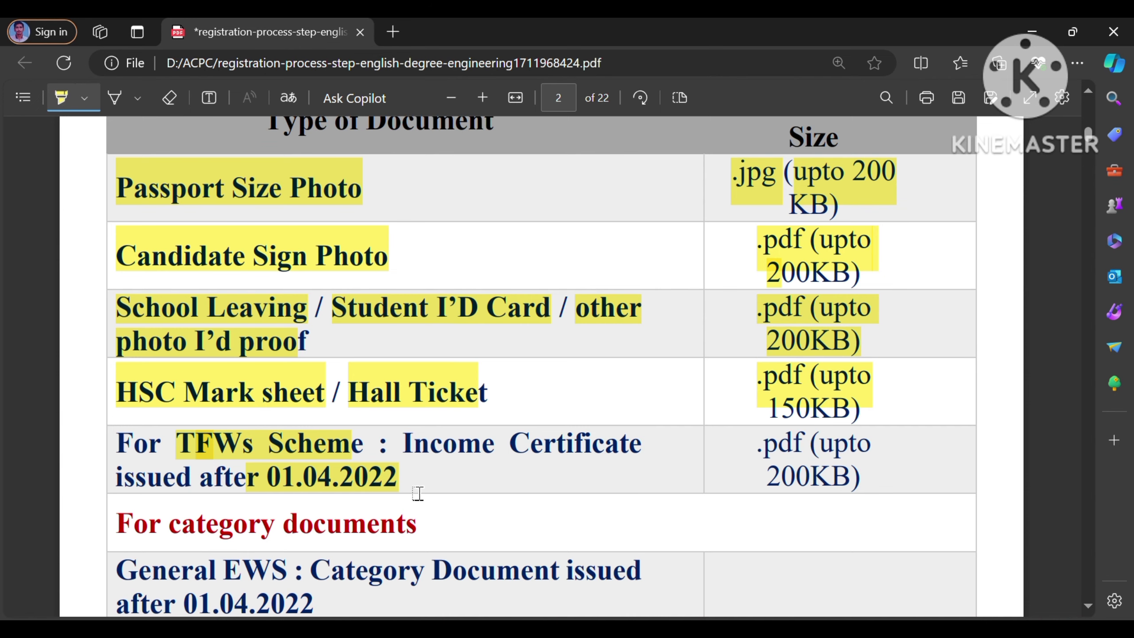
scroll(421, 495, down, 1)
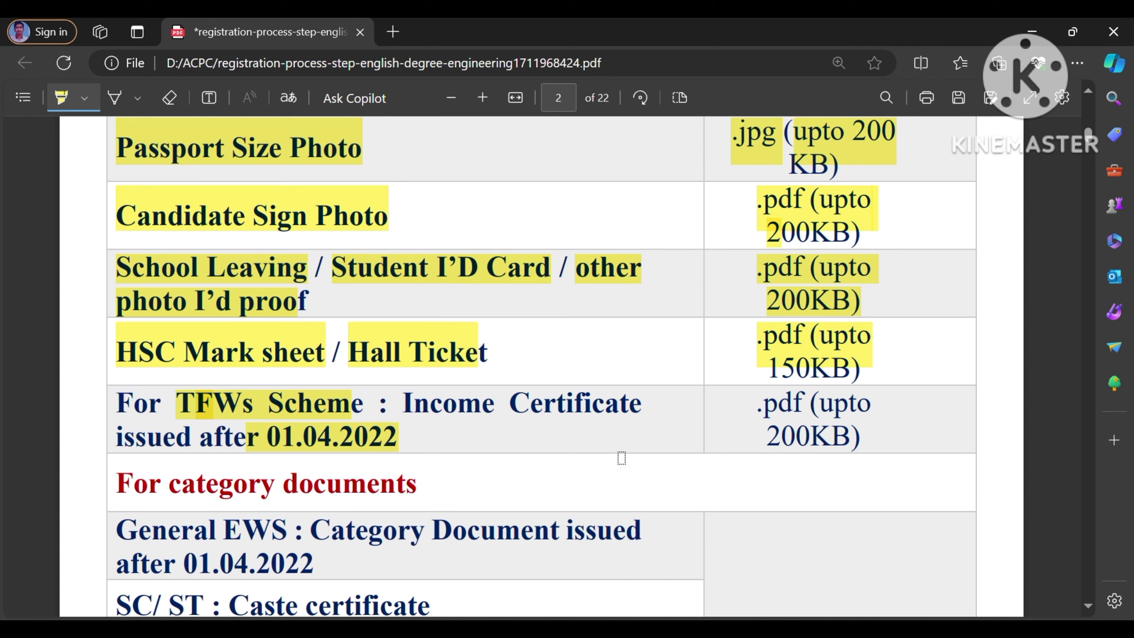
mouse_move(758, 409)
mouse_down()
mouse_move(882, 417)
mouse_move(781, 447)
mouse_up()
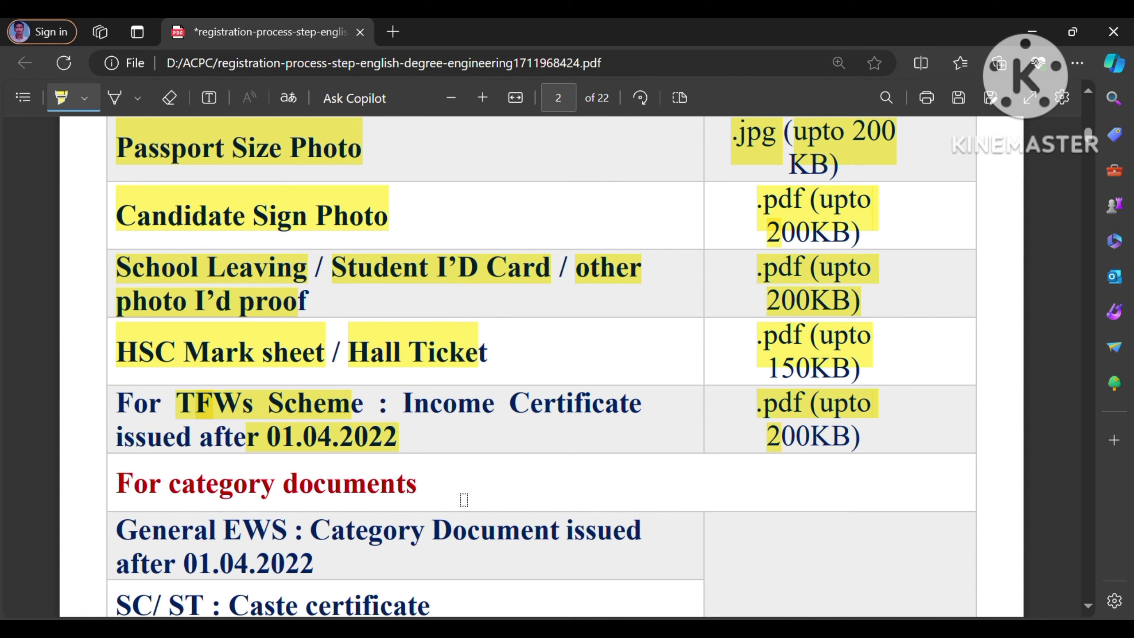
Step: Highlight the General EWS, SC/ST and SEBC certificate rows, including their 01.04.2022 dates
scroll(464, 499, down, 5)
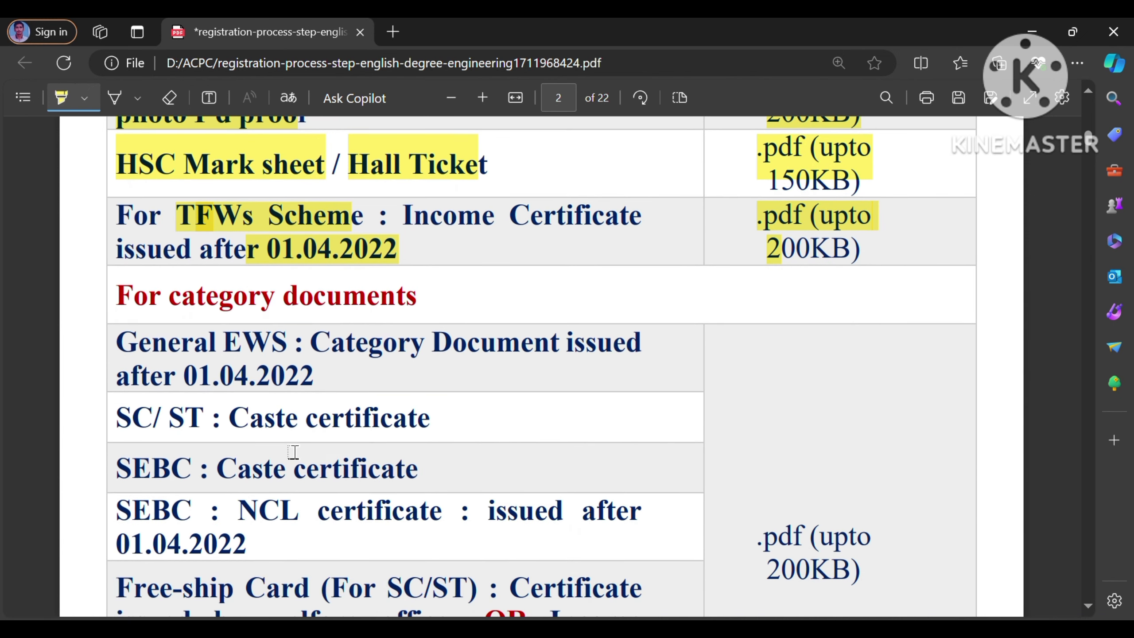
drag(116, 343, 307, 338)
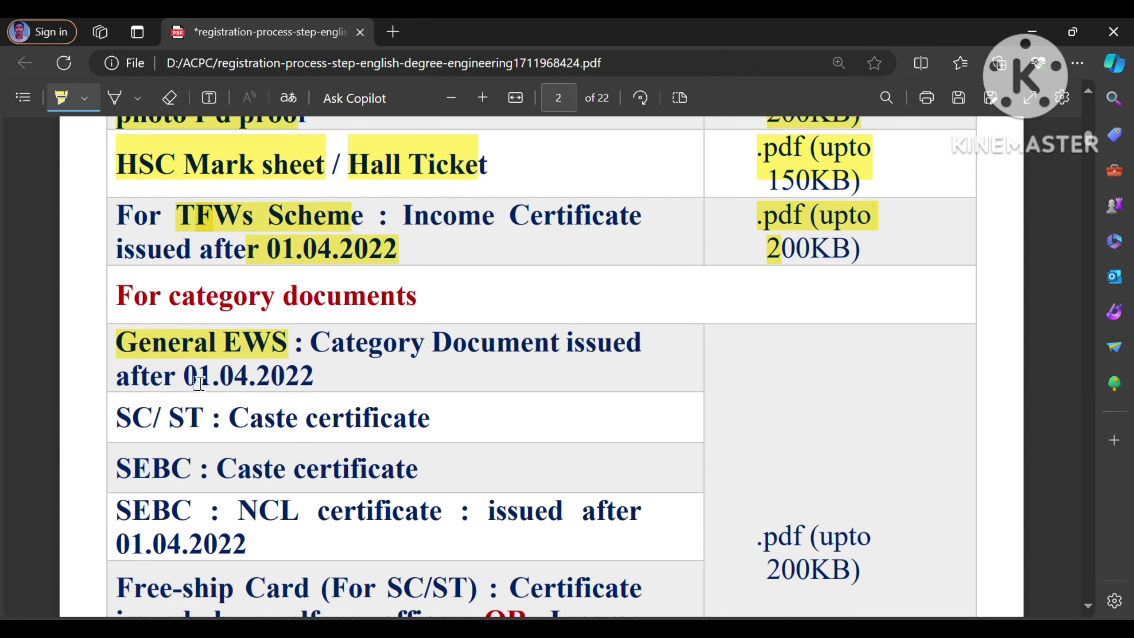
mouse_move(133, 386)
mouse_down()
mouse_move(308, 376)
mouse_move(326, 391)
mouse_up()
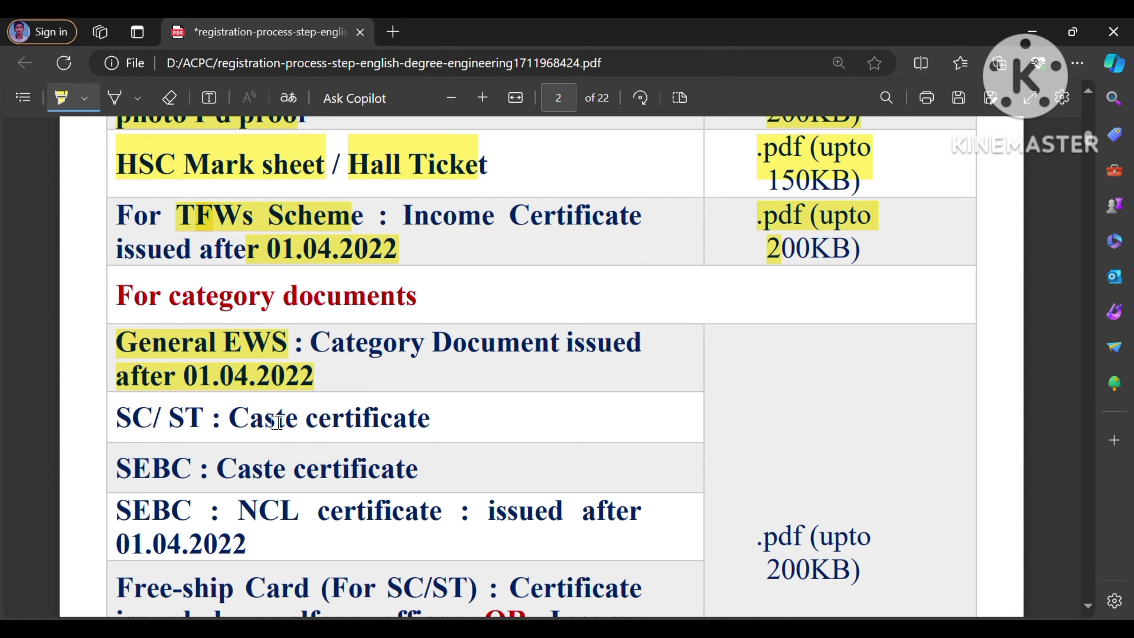
mouse_move(126, 437)
mouse_down()
mouse_move(446, 426)
mouse_move(419, 428)
mouse_up()
drag(119, 477, 429, 484)
scroll(430, 486, down, 5)
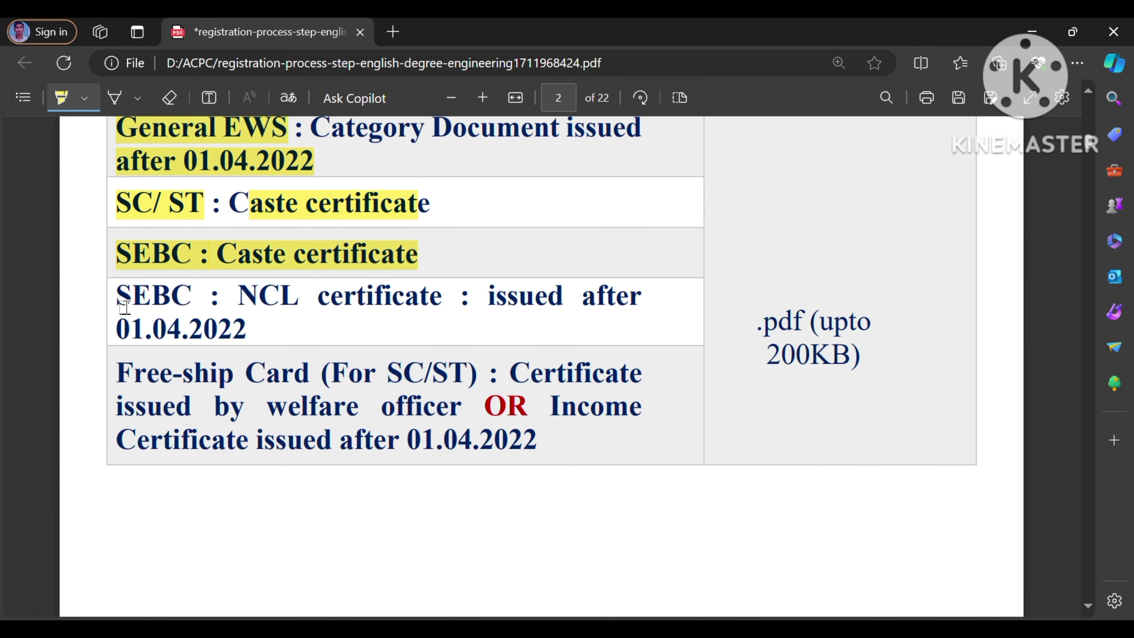
drag(165, 299, 632, 319)
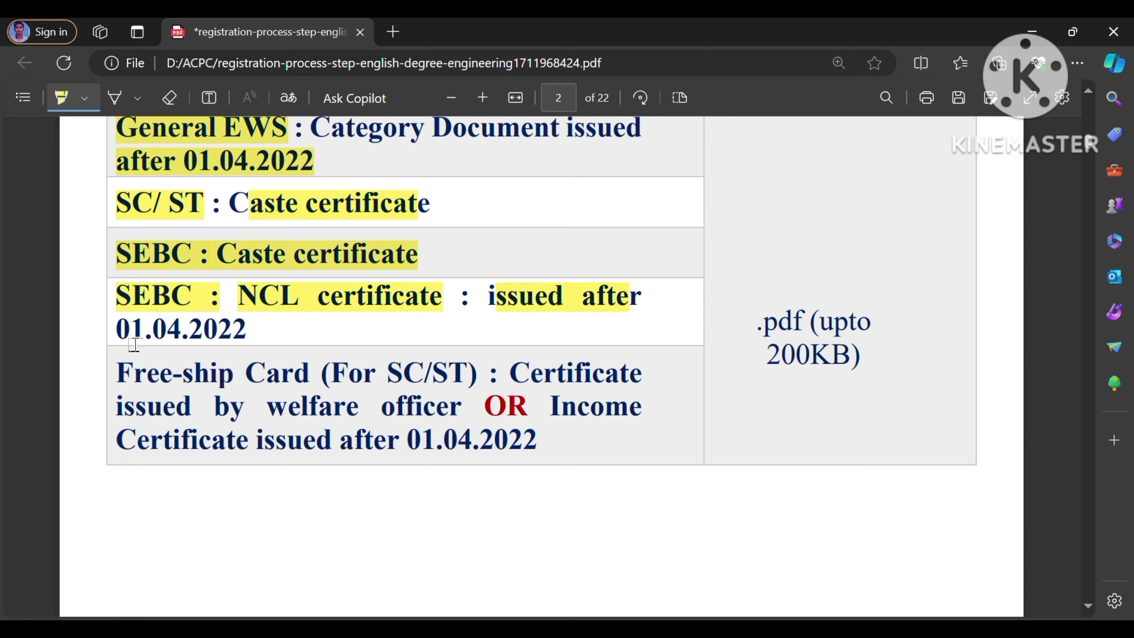
drag(132, 347, 252, 347)
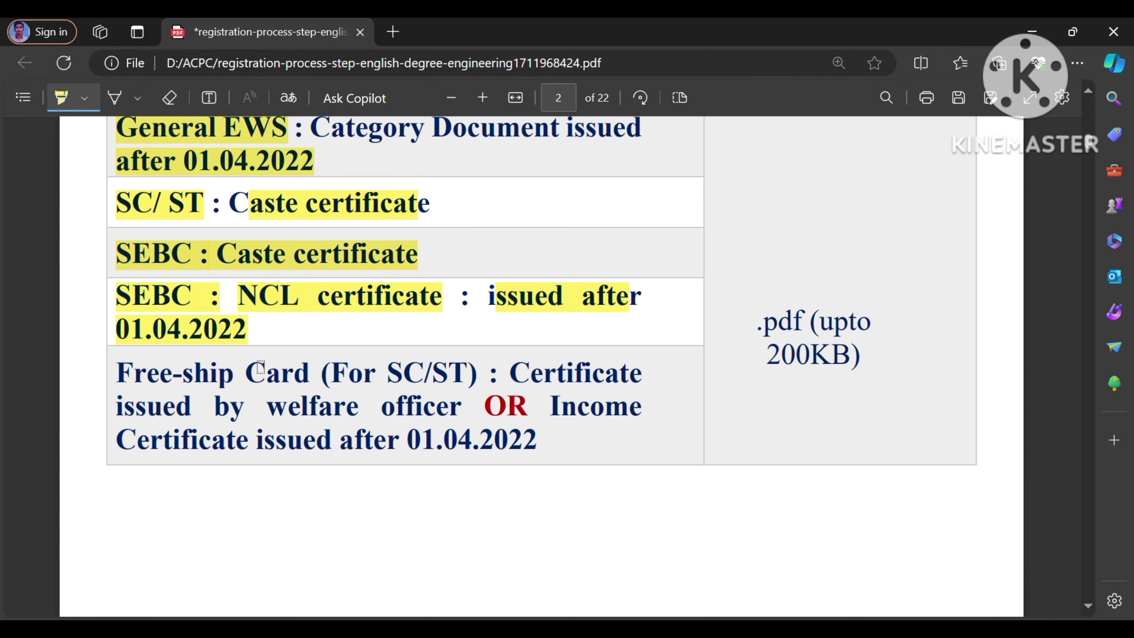
Step: Highlight the Free-ship Card SC/ST row, its 01.04.2022 date and the shared .pdf (upto 200KB) limit
drag(122, 379, 277, 374)
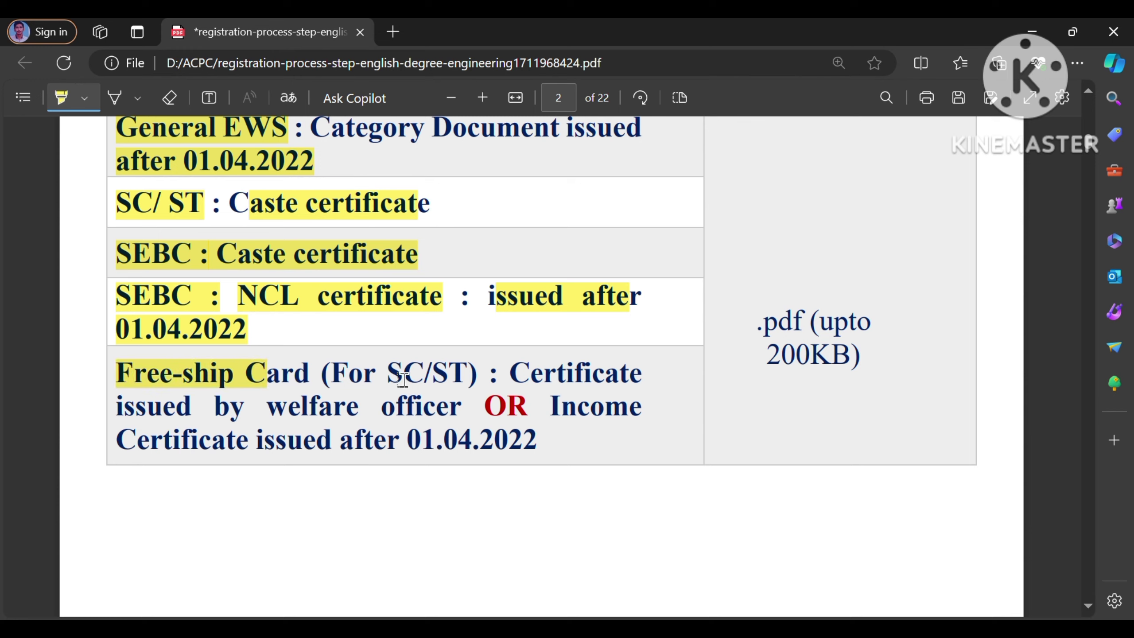
drag(365, 379, 483, 380)
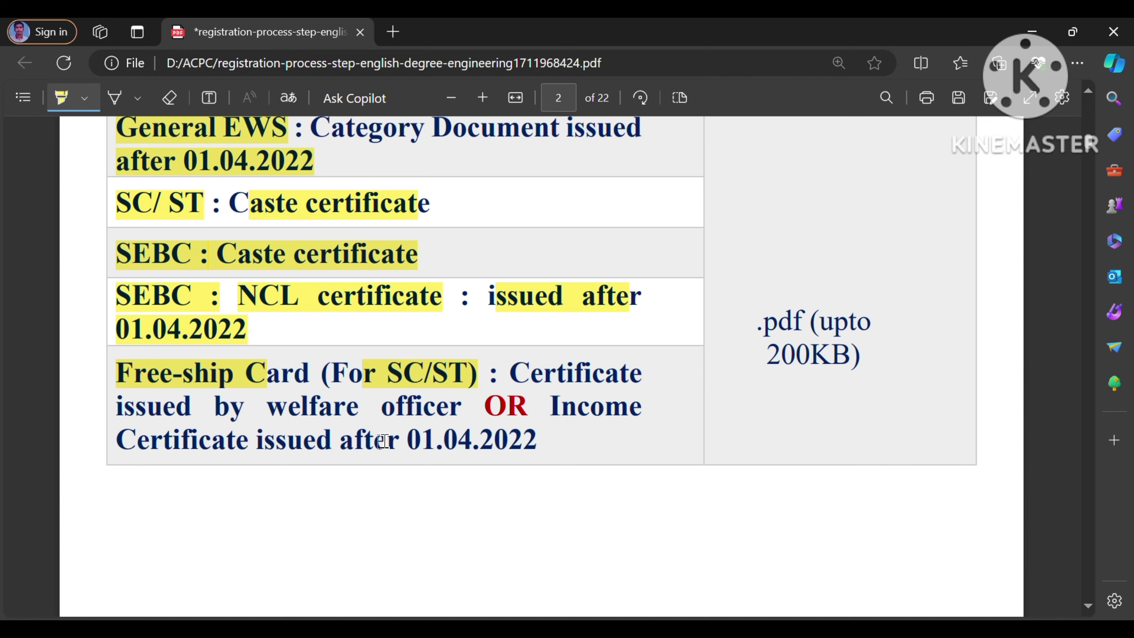
drag(400, 451, 556, 458)
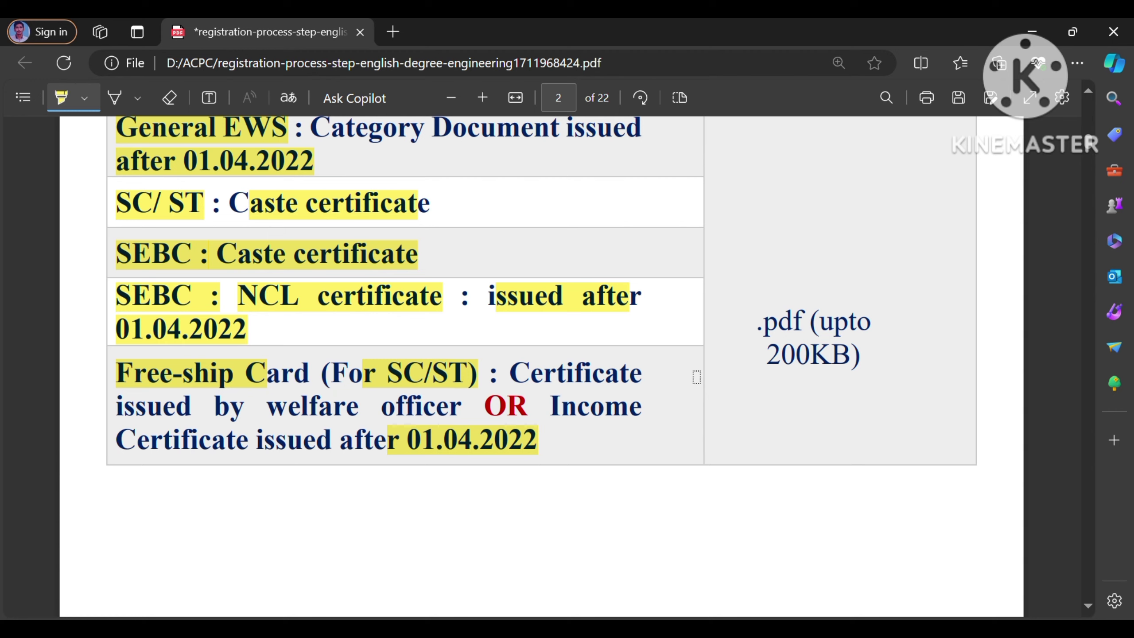
drag(771, 336, 864, 333)
mouse_move(766, 358)
mouse_down()
mouse_move(880, 357)
mouse_move(888, 367)
mouse_move(895, 346)
mouse_up()
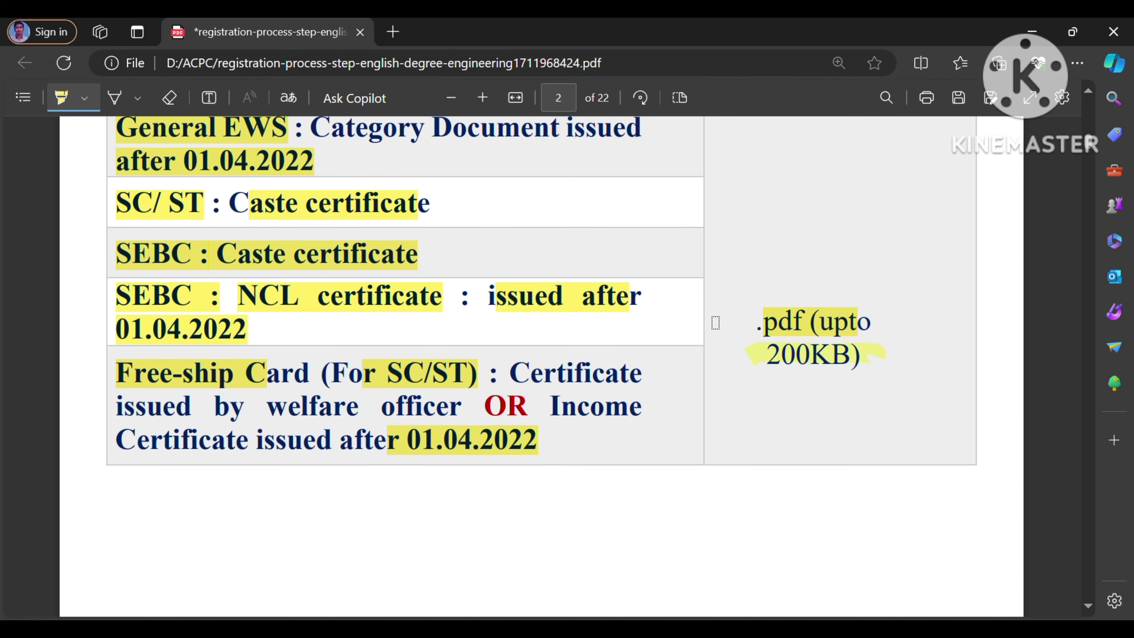
scroll(715, 323, up, 12)
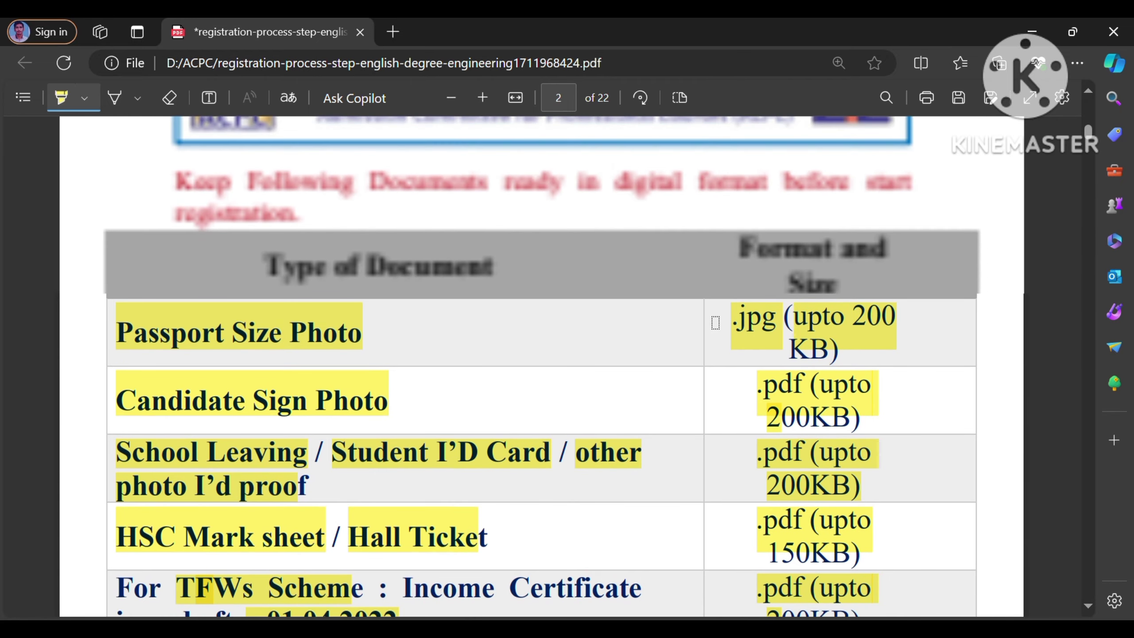
scroll(716, 322, up, 3)
Step: Scroll through the highlighted document table in the PDF
scroll(715, 322, down, 4)
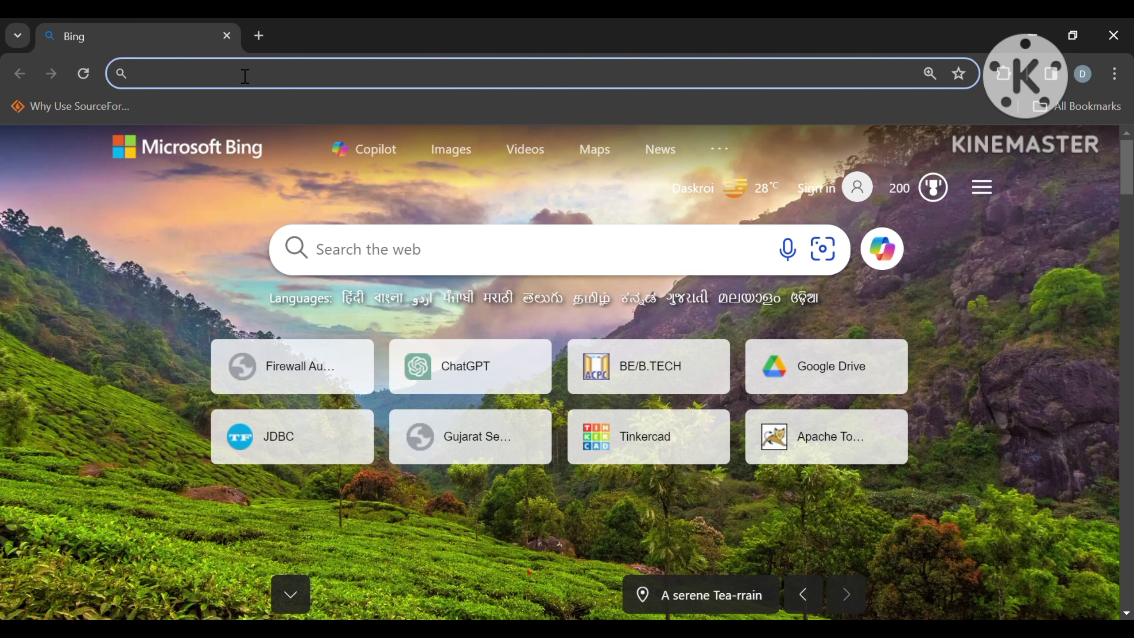
Step: Search Bing for 'acpc' and open the official ACPC Gujarat site
text(ACPC.gujarat.gov.in/be-b-tech#)
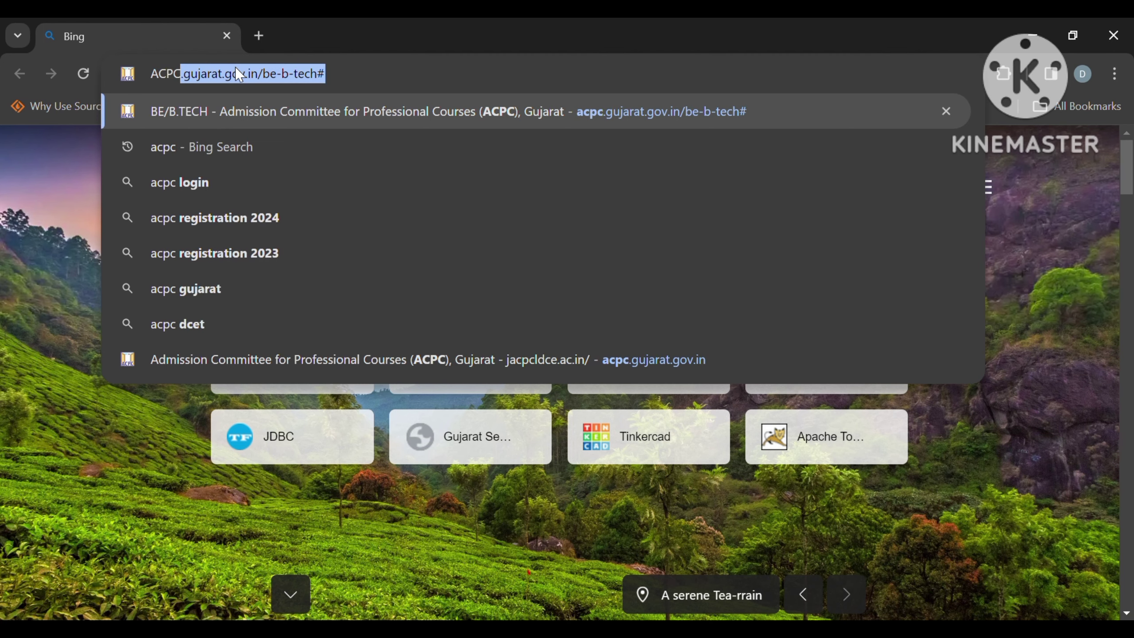
key(Down)
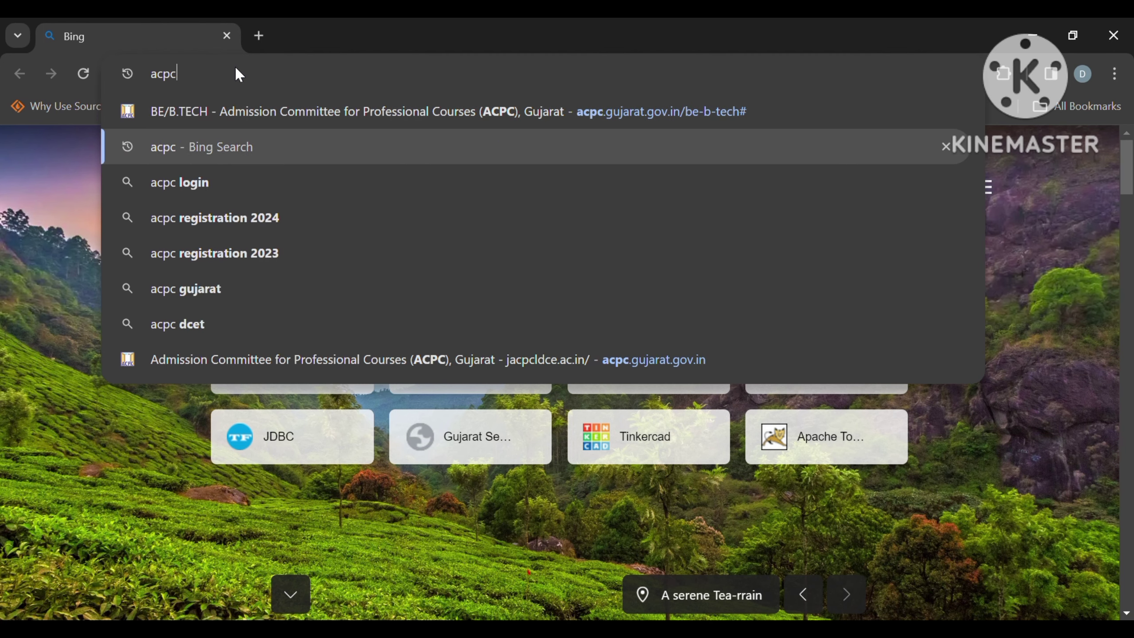
key(Return)
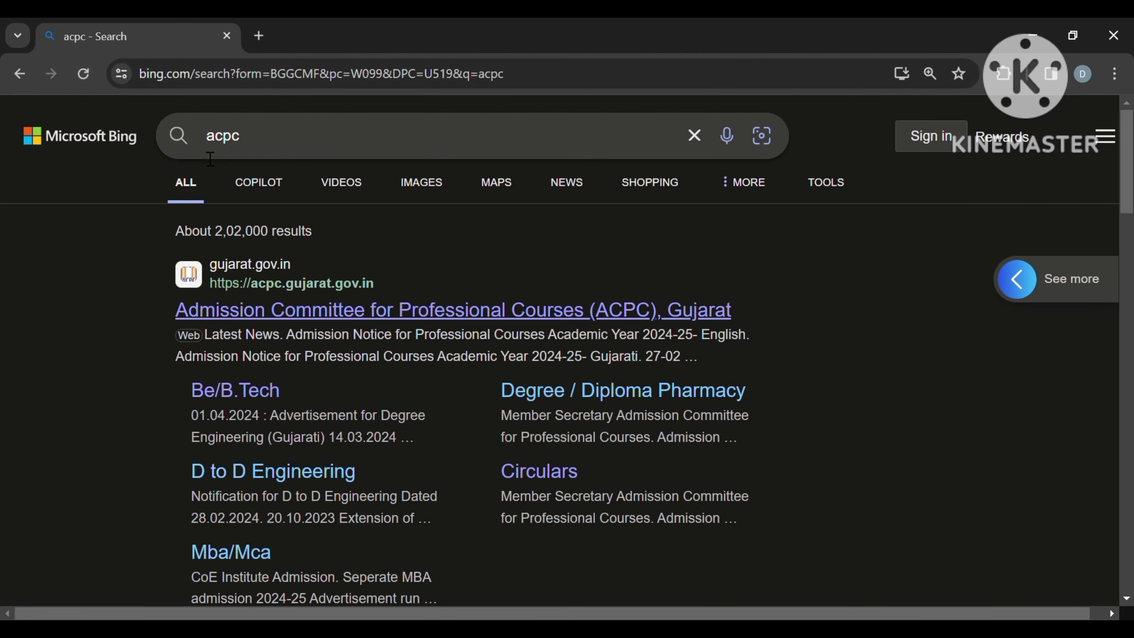
click(367, 313)
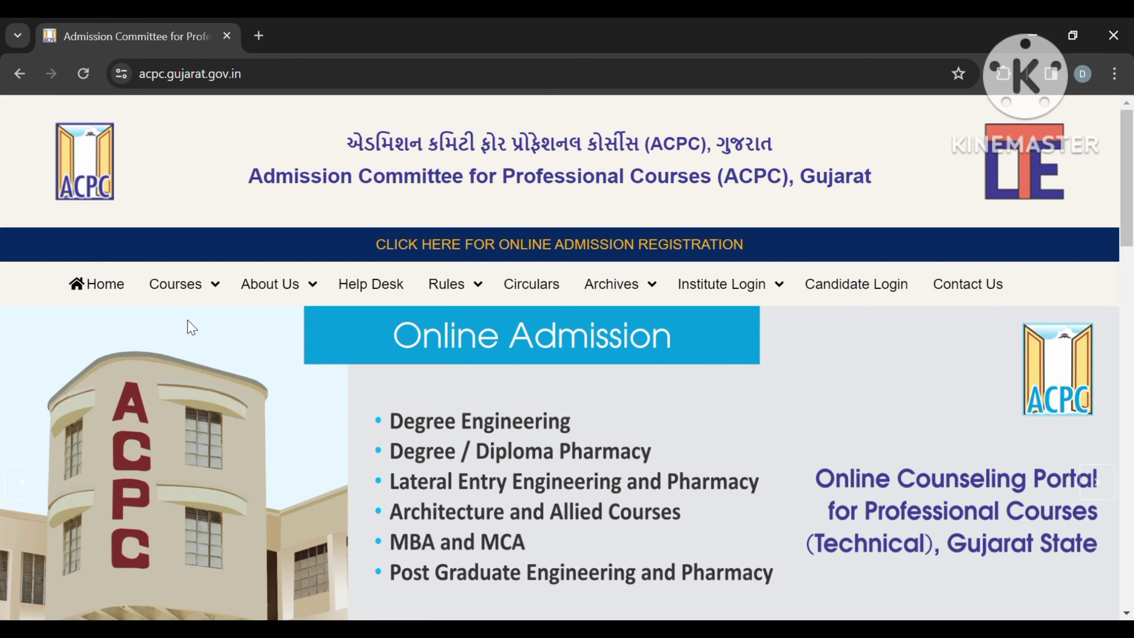
Step: Go to Courses > BE/B.TECH and open the Online Registration portal
click(191, 286)
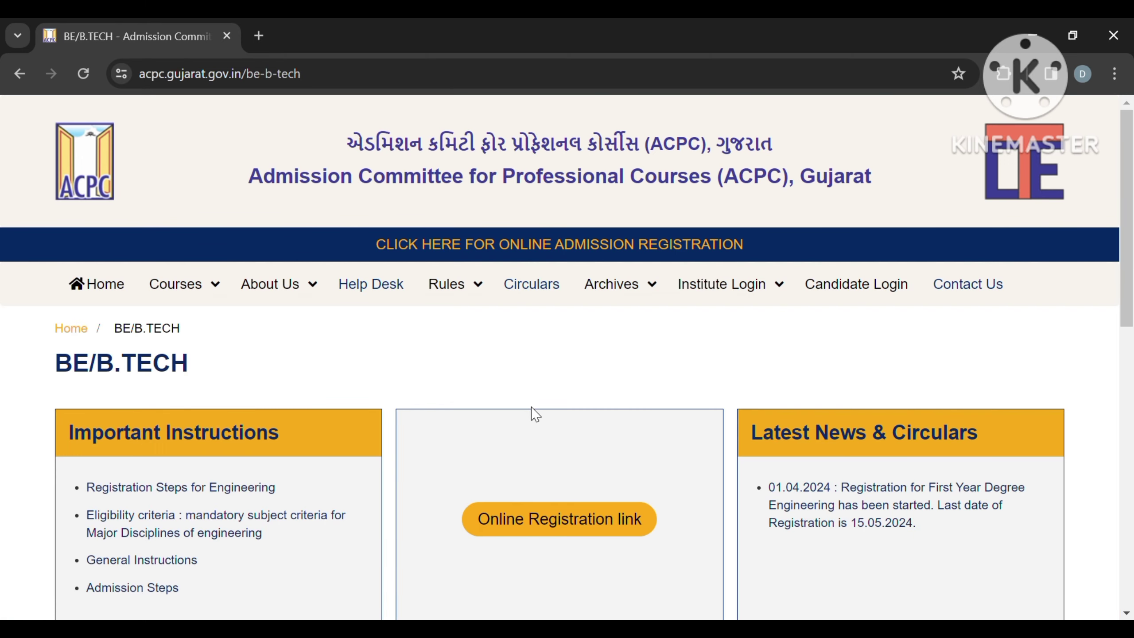
scroll(535, 415, down, 3)
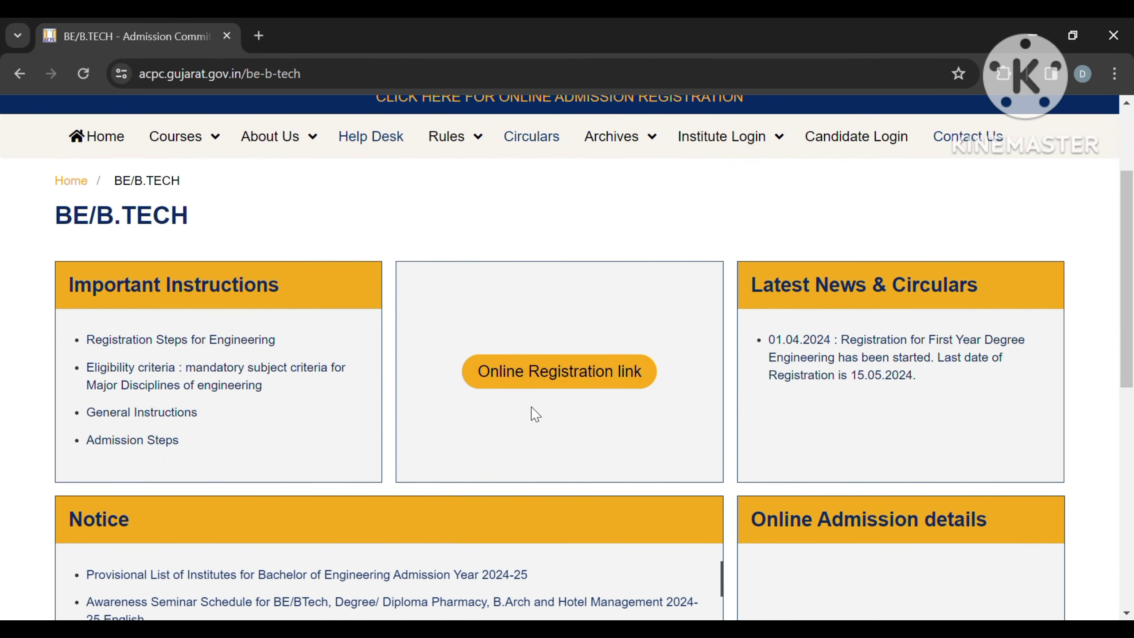
click(848, 390)
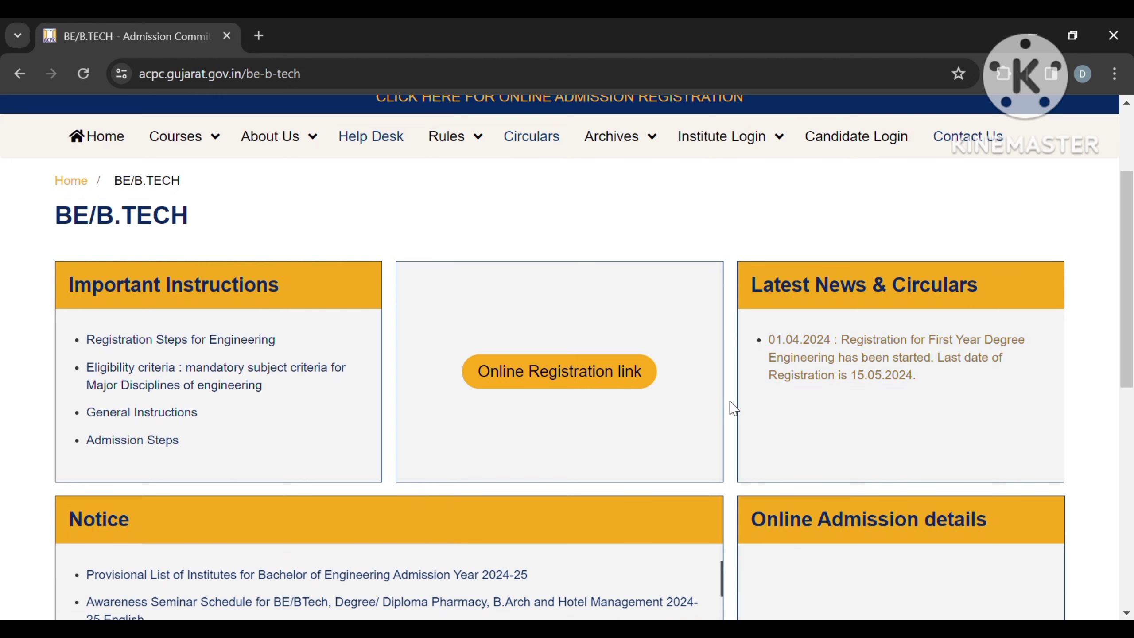
click(594, 385)
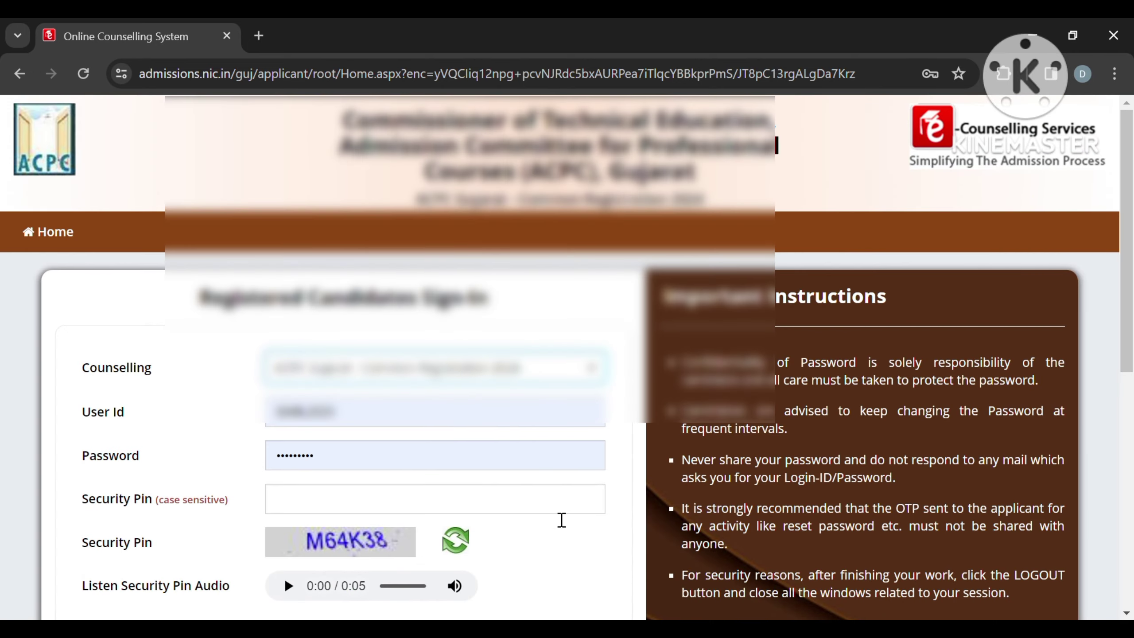
Step: Choose Fresh Candidate Registration and select I Agree on the terms page
scroll(562, 522, down, 7)
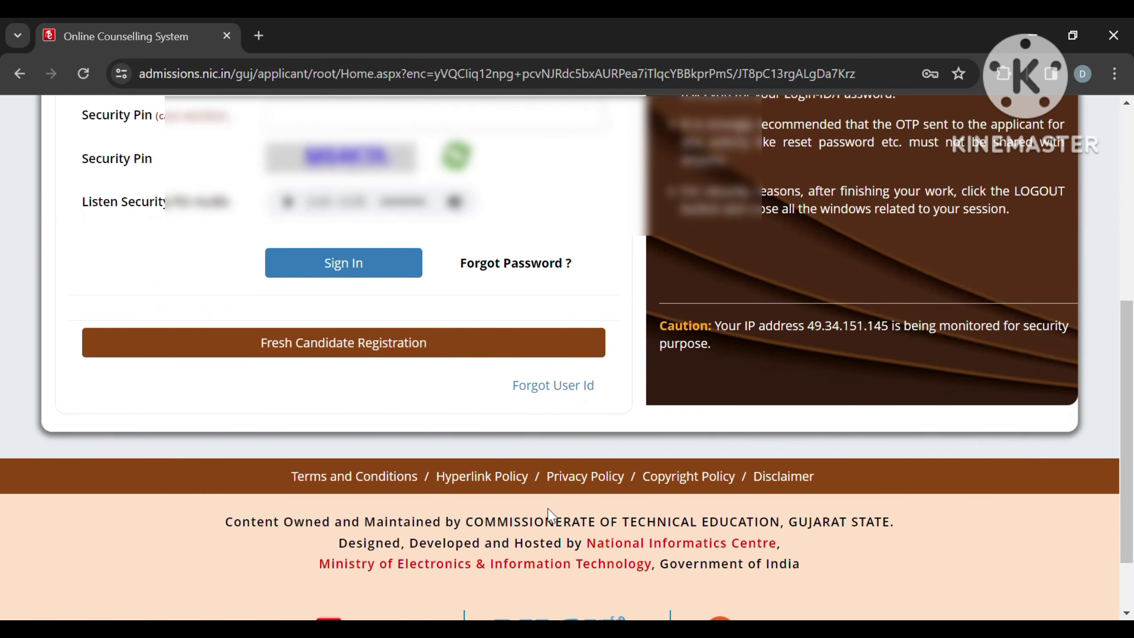
scroll(548, 510, up, 2)
scroll(548, 509, down, 1)
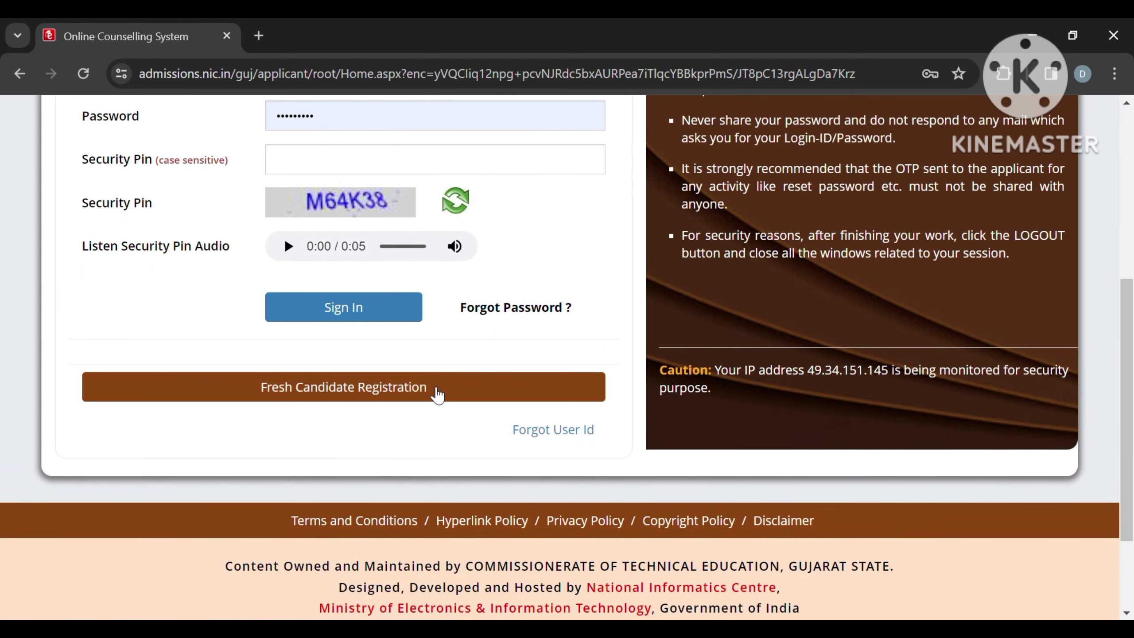
click(437, 394)
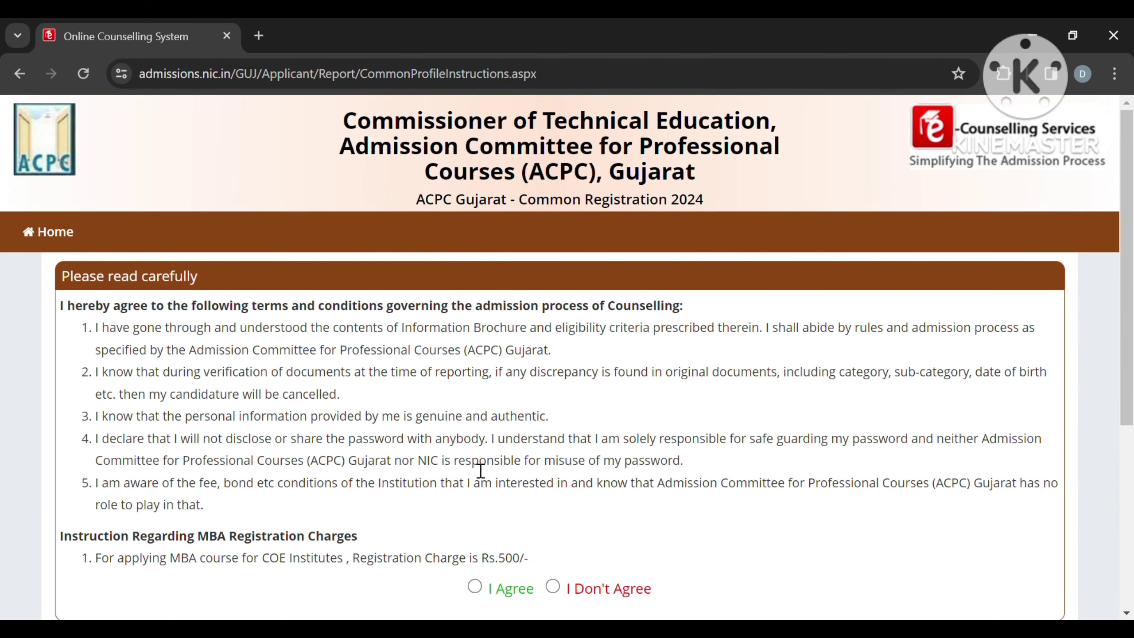
scroll(476, 471, down, 3)
scroll(477, 471, up, 1)
scroll(477, 471, up, 1)
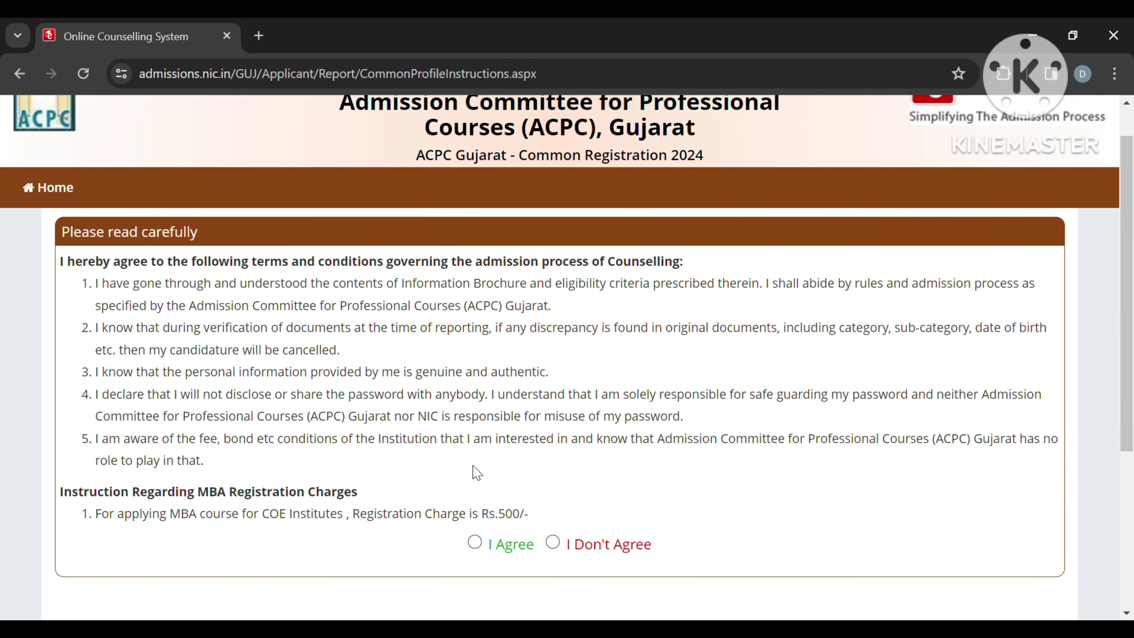
click(476, 542)
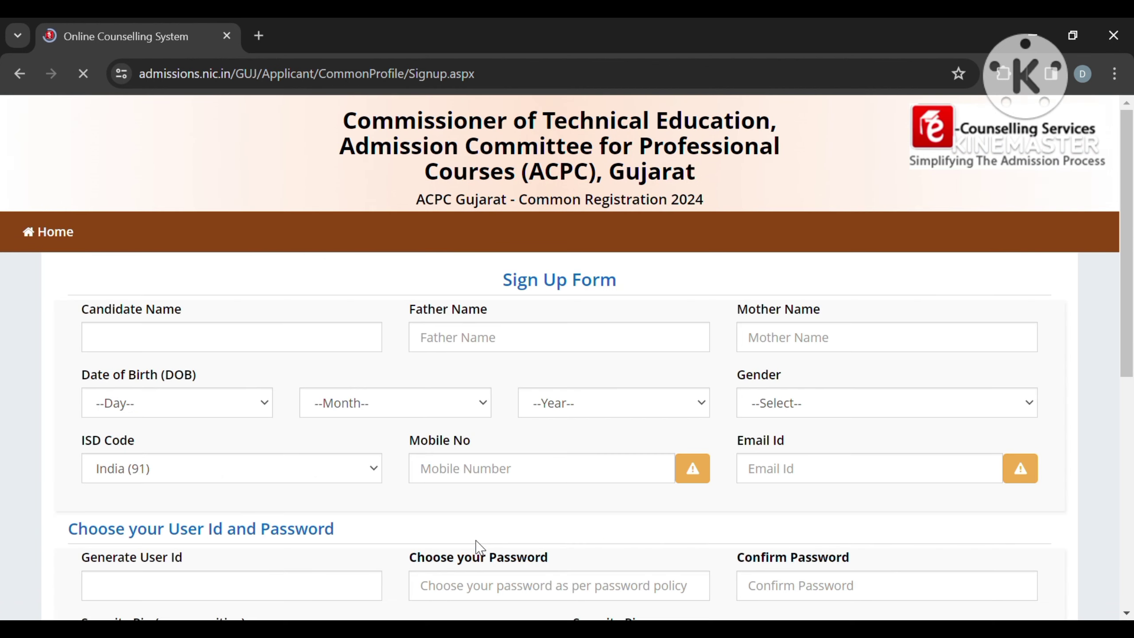
Step: Enter the candidate's name and set Gender to Male
click(340, 351)
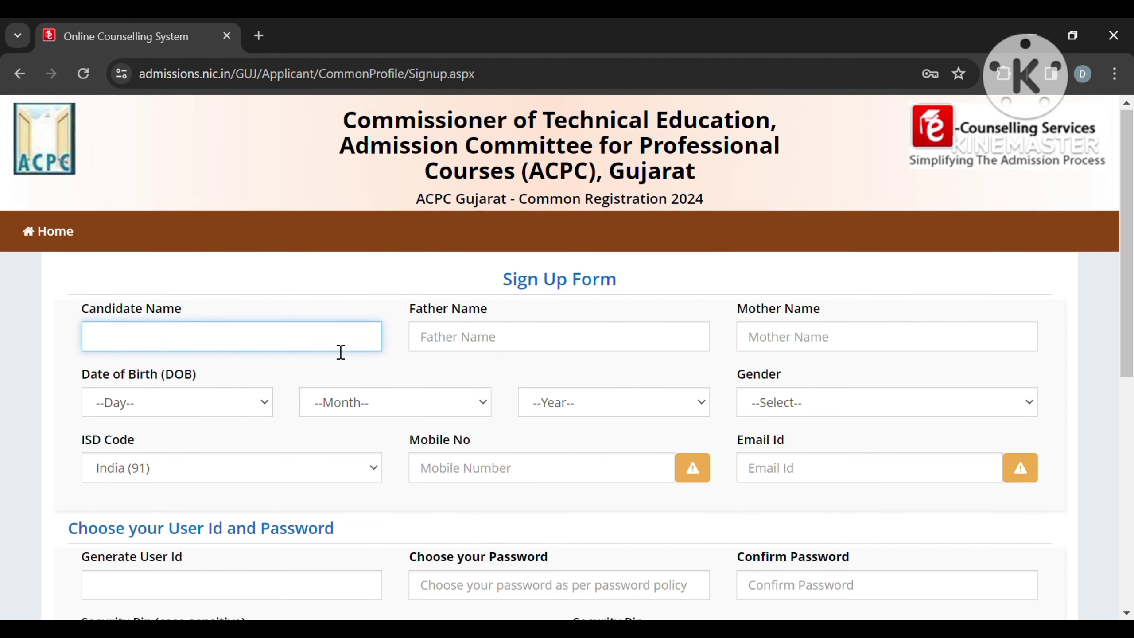
scroll(340, 349, down, 2)
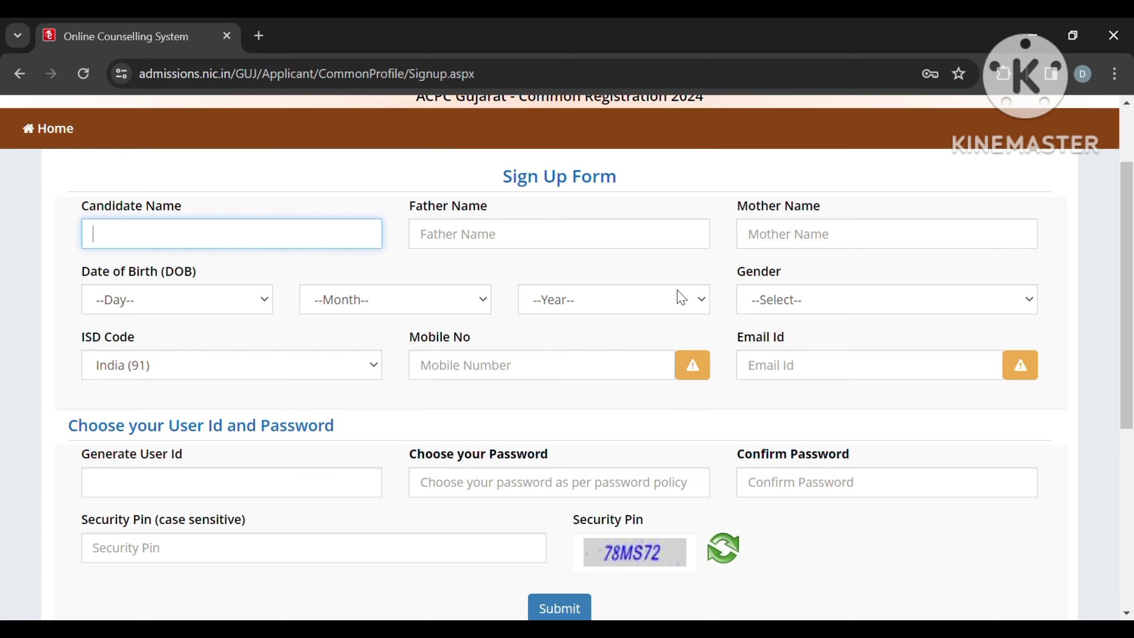
click(785, 303)
click(785, 335)
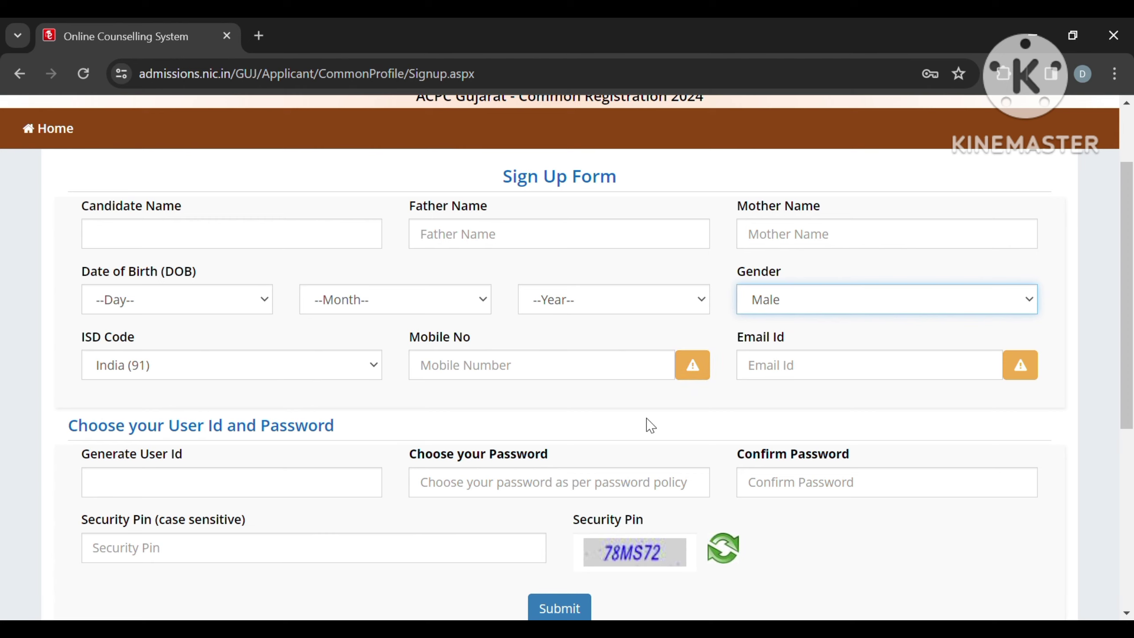
scroll(582, 431, down, 1)
scroll(583, 431, down, 1)
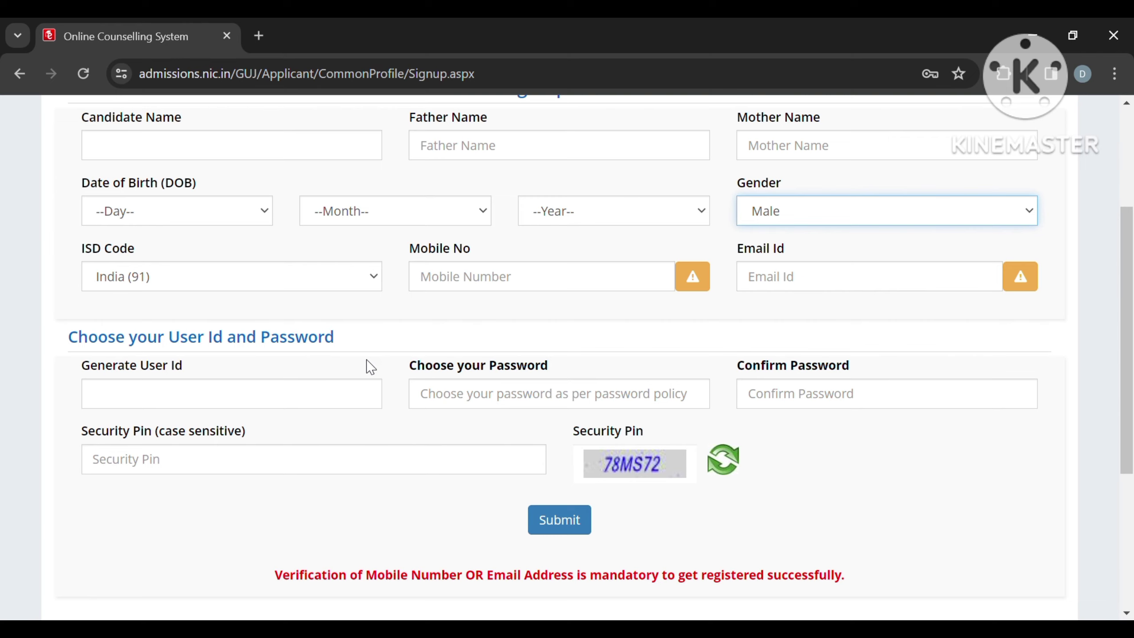
Step: Enter a user id, the password with its confirmation, and the security pin
click(334, 409)
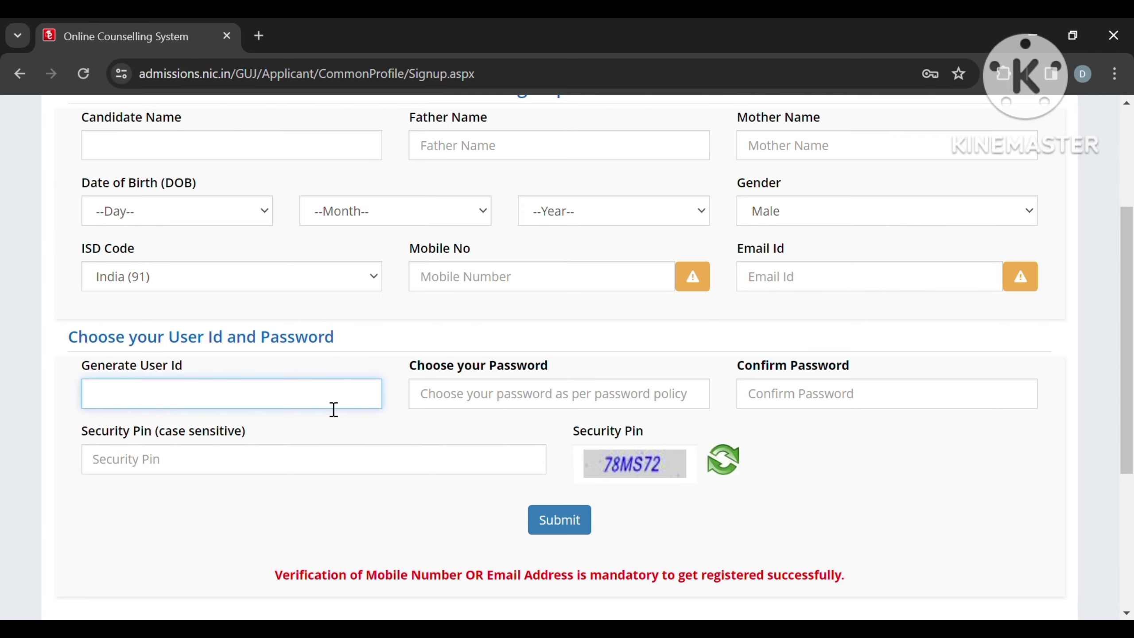
click(479, 406)
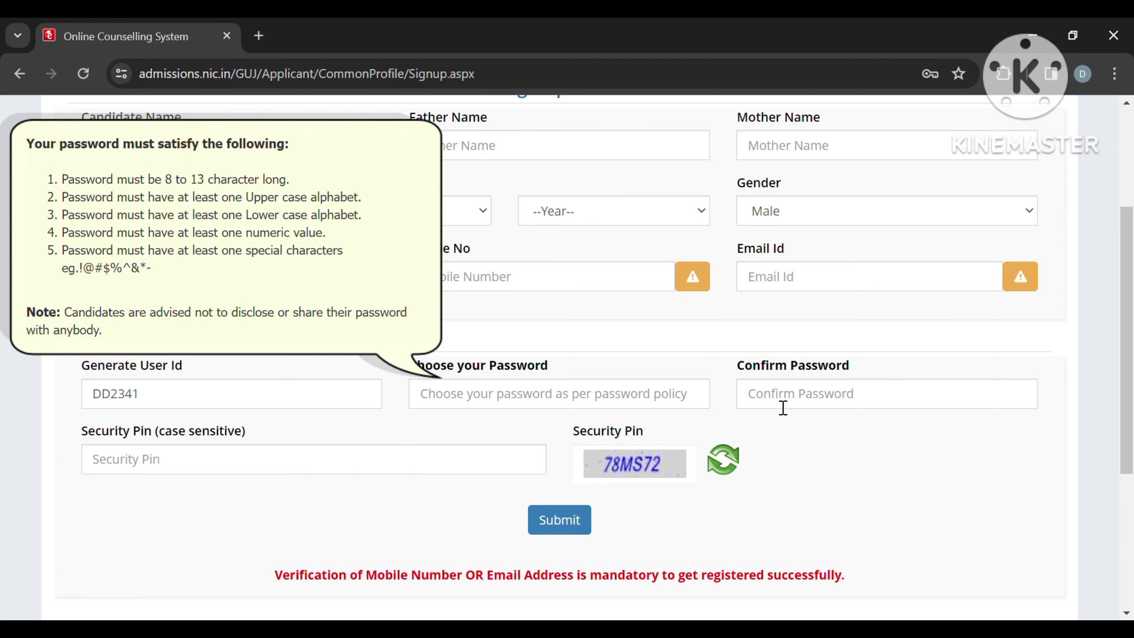
click(445, 471)
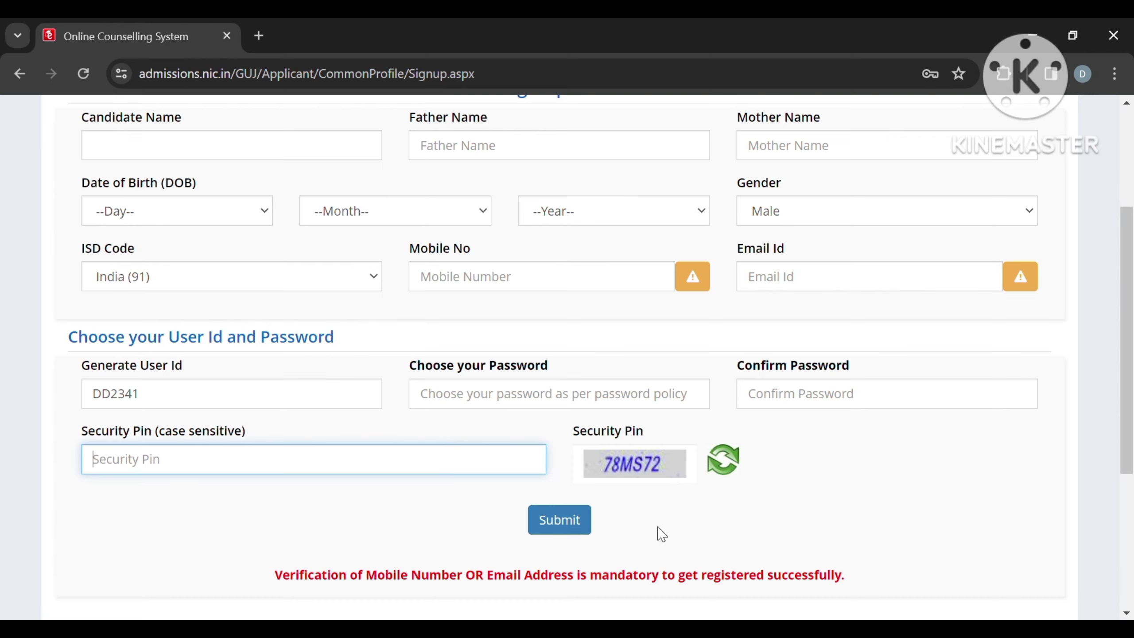
scroll(662, 533, up, 4)
scroll(662, 533, down, 3)
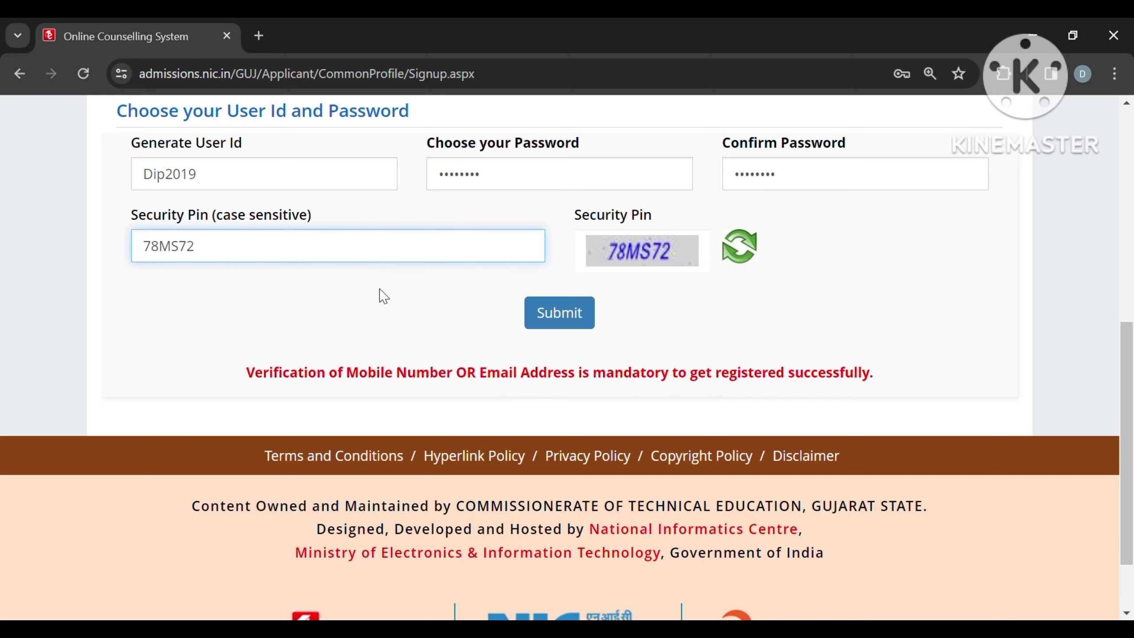
Step: Submit the sign-up, confirm with Yes, and paste the email one-time password
click(550, 329)
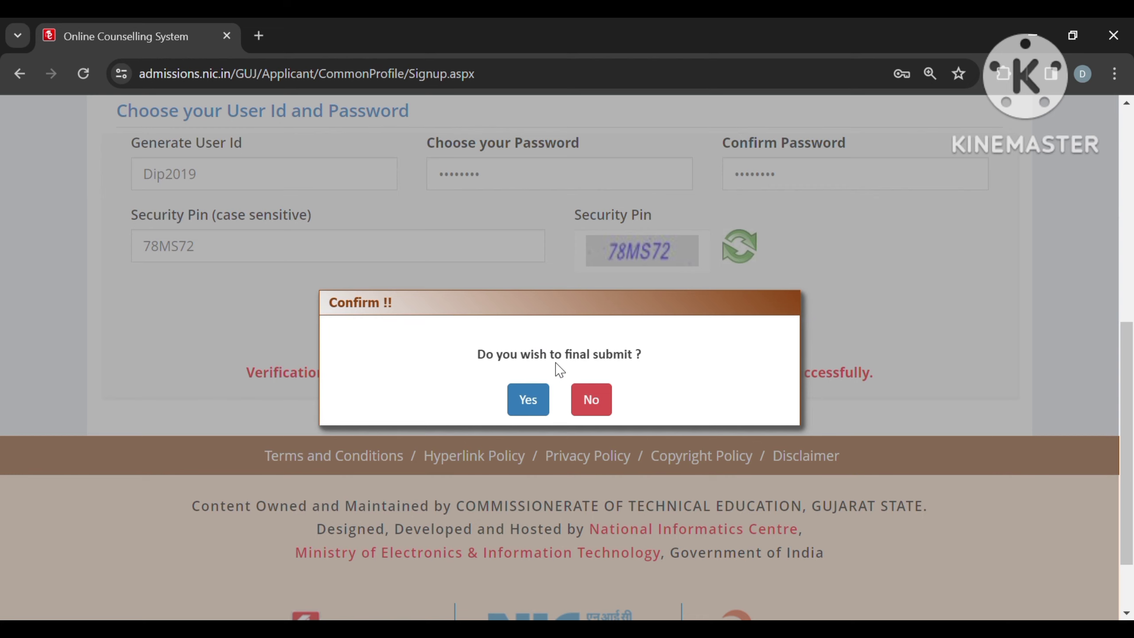
click(528, 399)
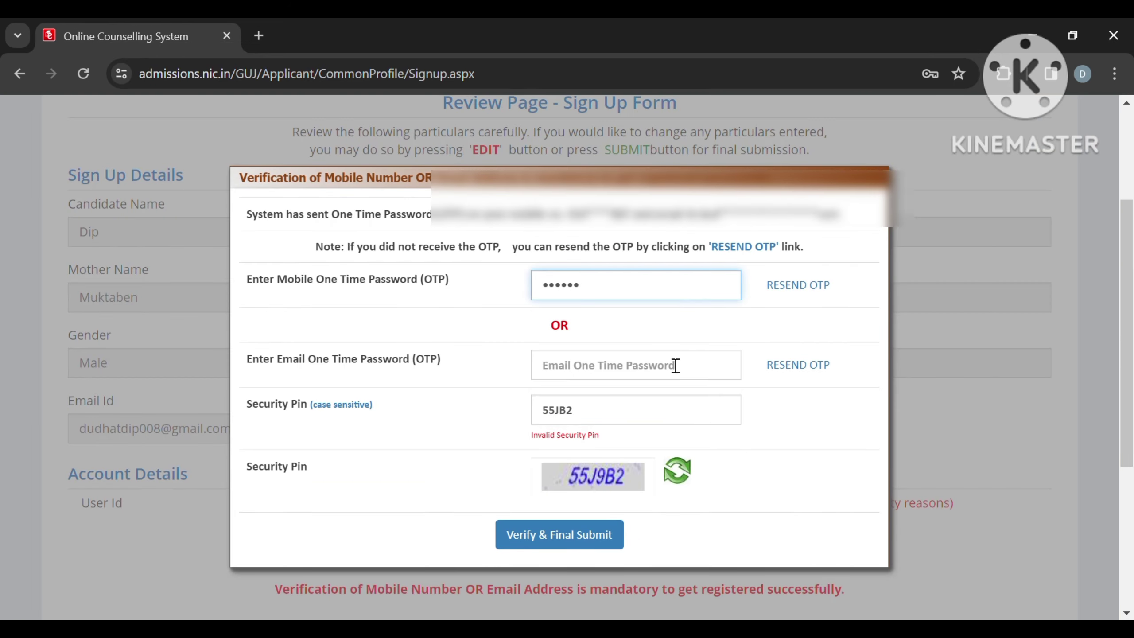
click(674, 369)
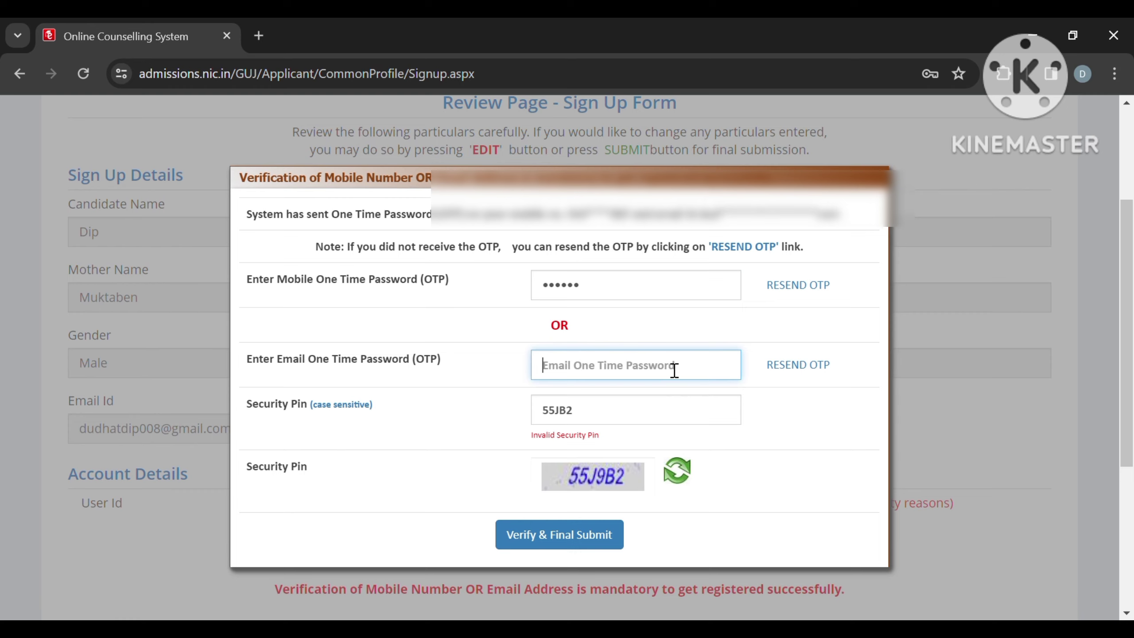
key(ctrl+v)
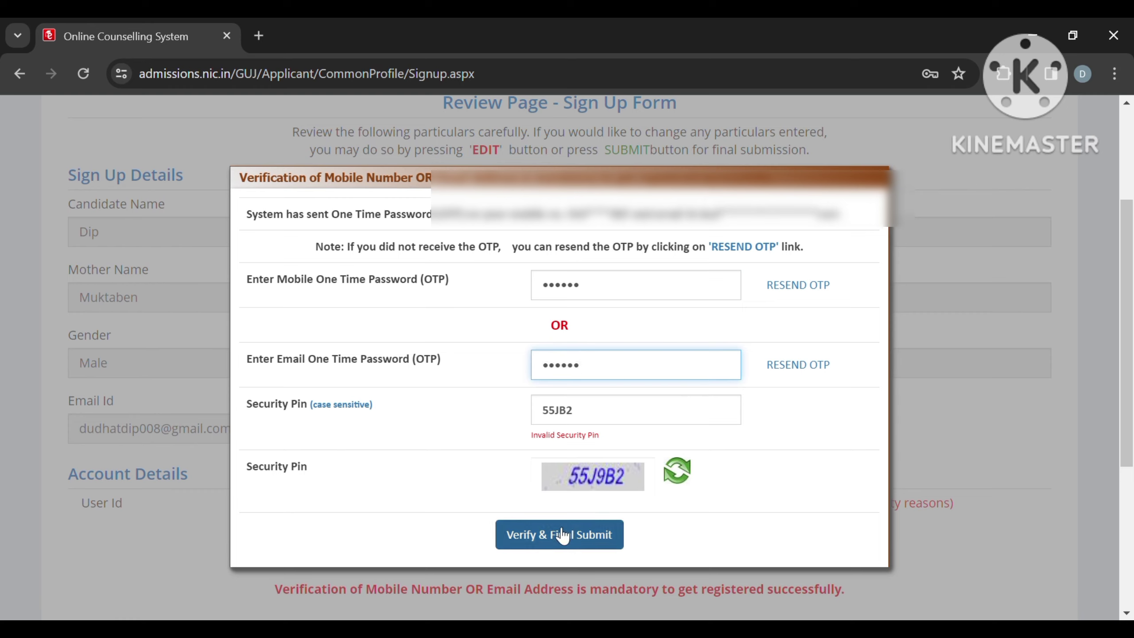
Step: Correct the mistyped security pin and complete Verify & Final Submit
click(565, 535)
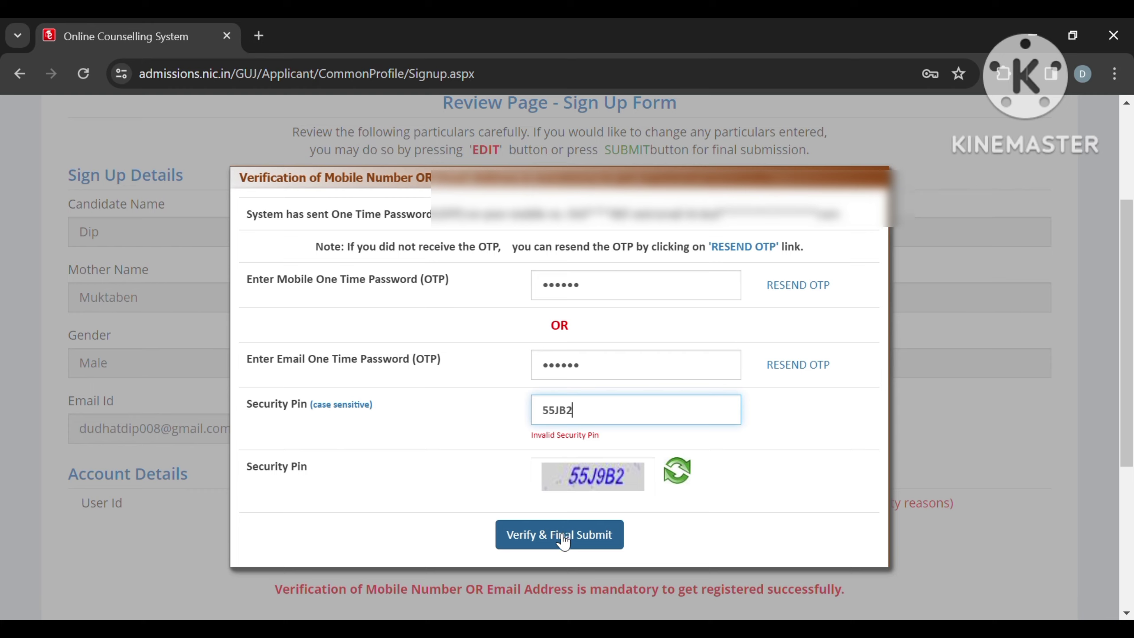
click(567, 537)
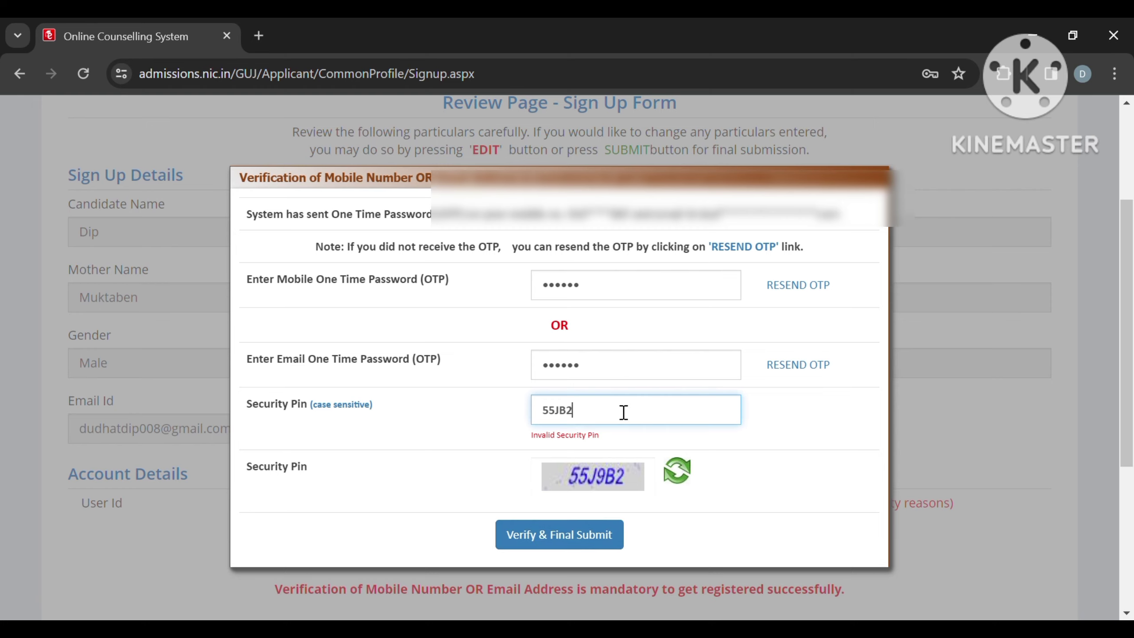
key(Left)
key(Left)
text(9)
click(589, 532)
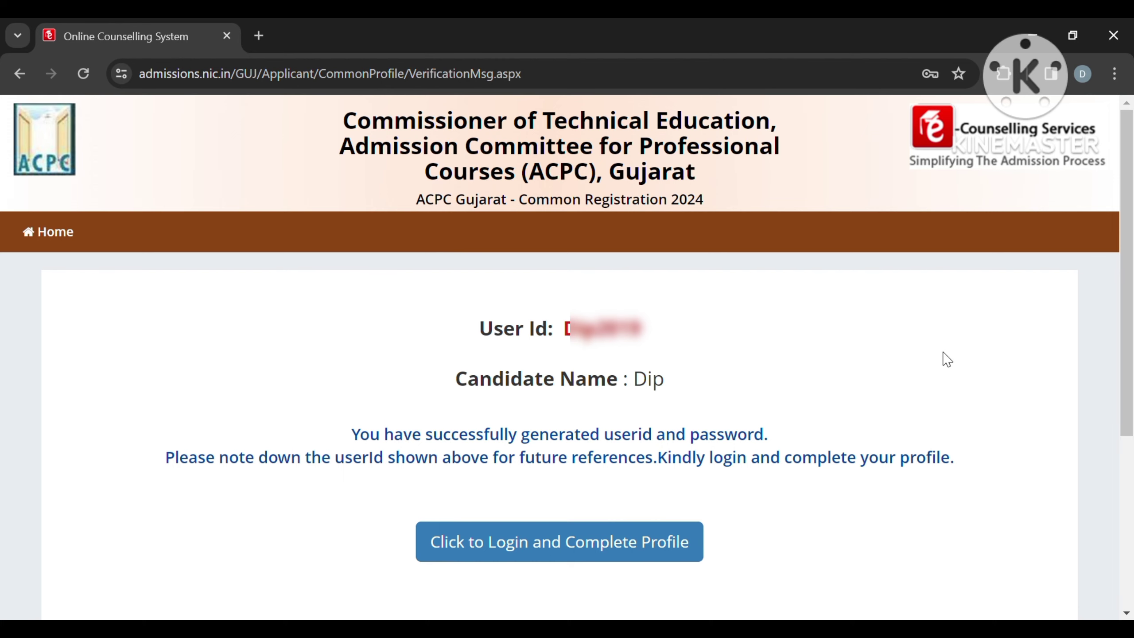
Step: Sign in as a registered candidate with the new user id, password and security pin
scroll(947, 360, down, 2)
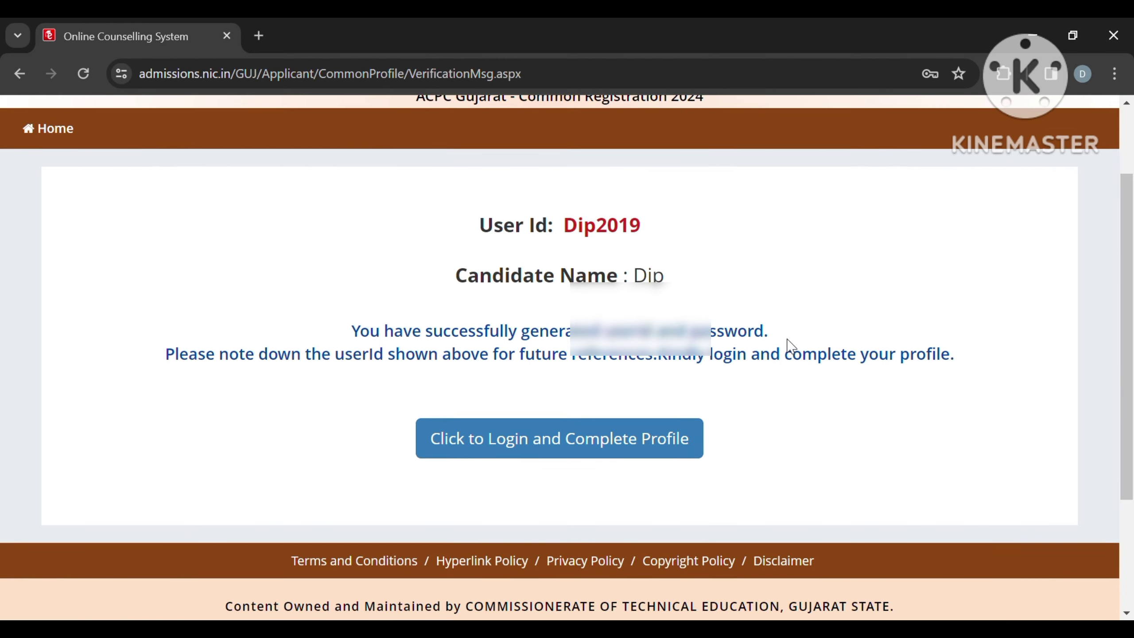
click(595, 435)
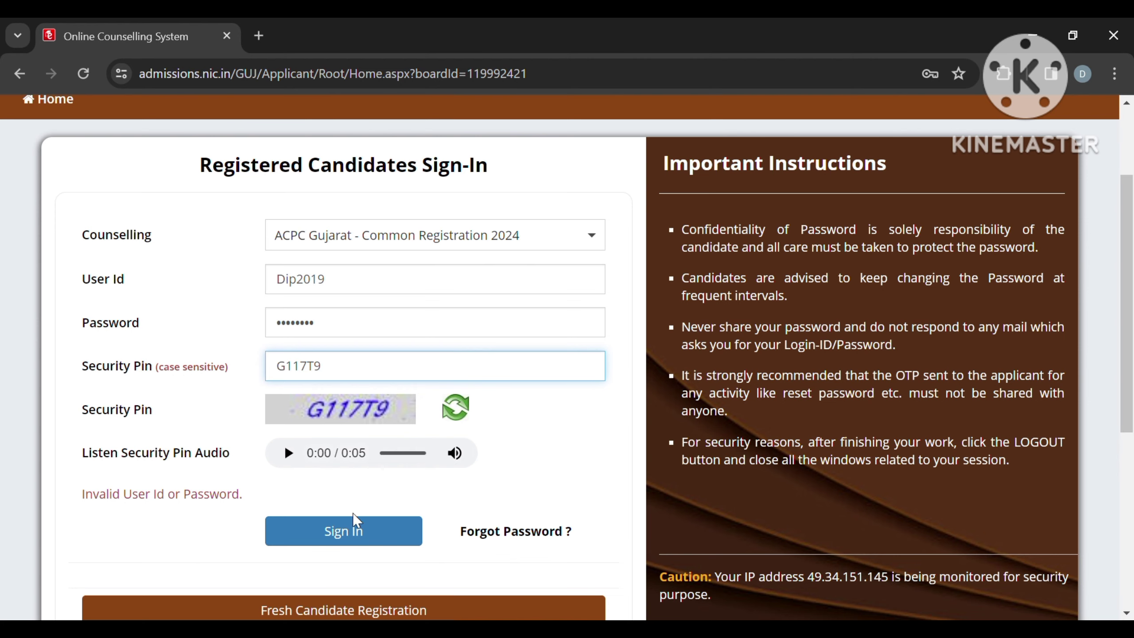
click(362, 534)
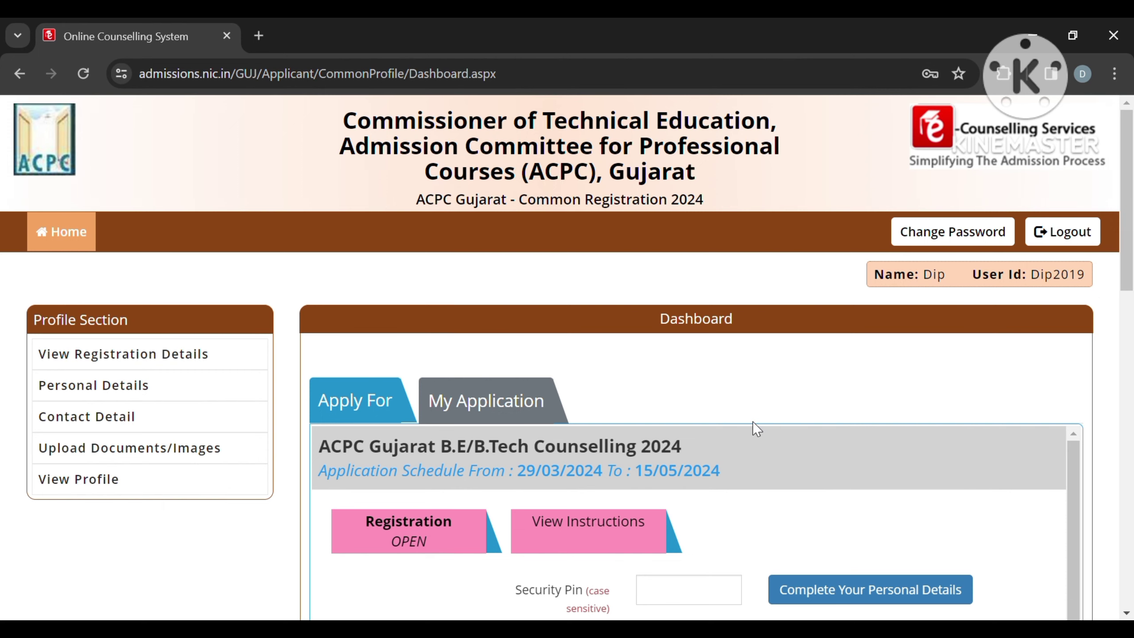
Step: Enter the B.E/B.Tech Counselling 2024 security pin, start personal details, and accept the common-profile notice
scroll(753, 423, down, 3)
scroll(757, 429, down, 1)
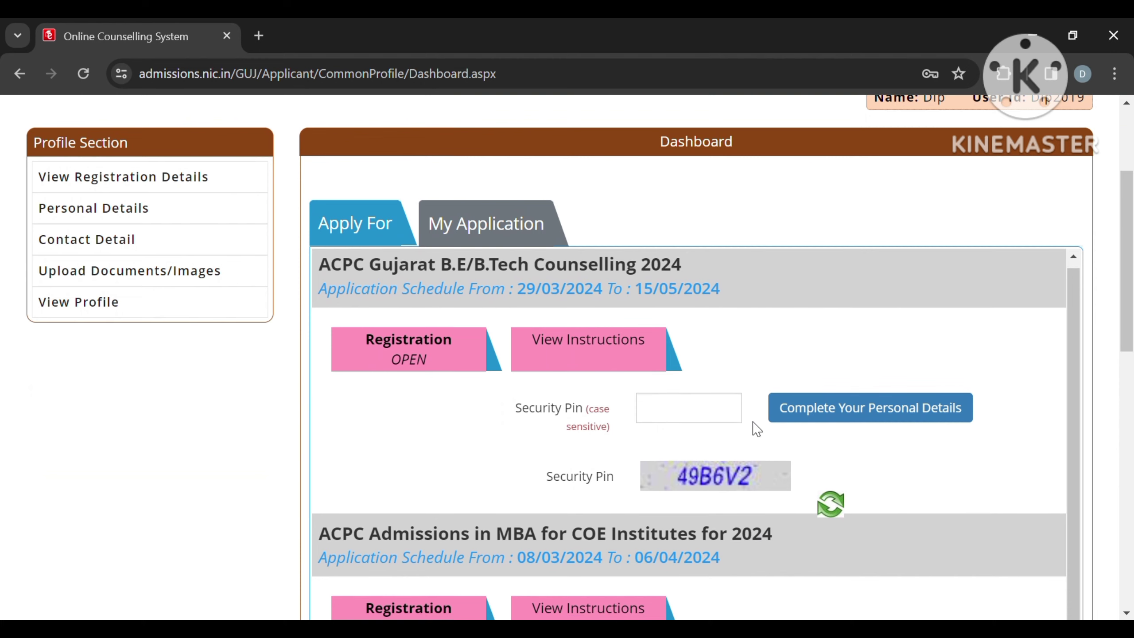
scroll(764, 468, down, 8)
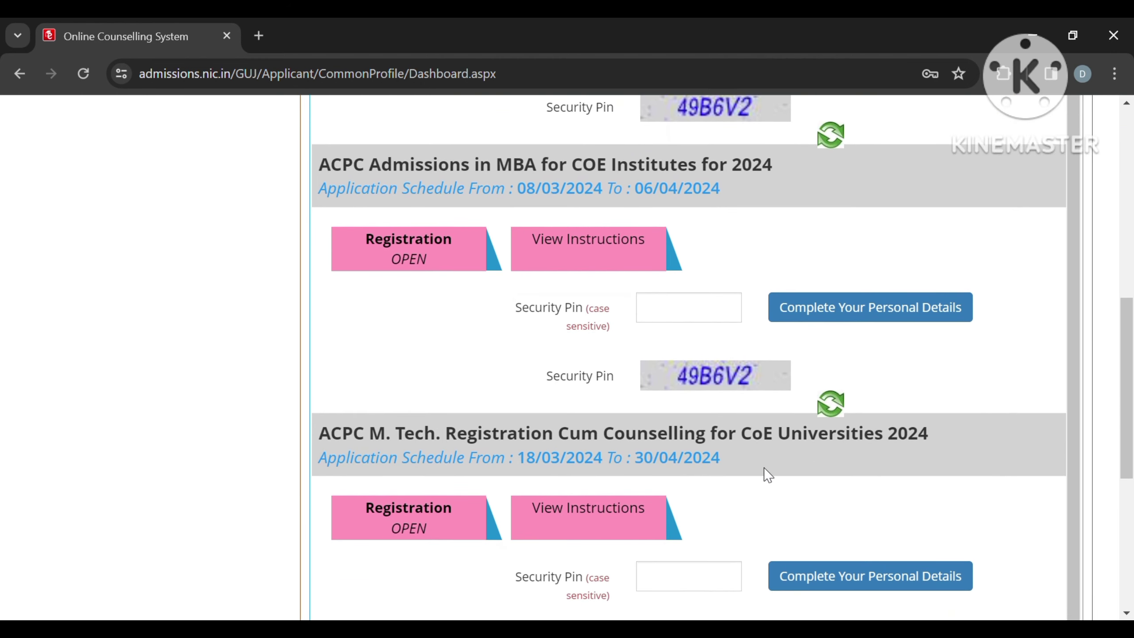
scroll(537, 393, down, 1)
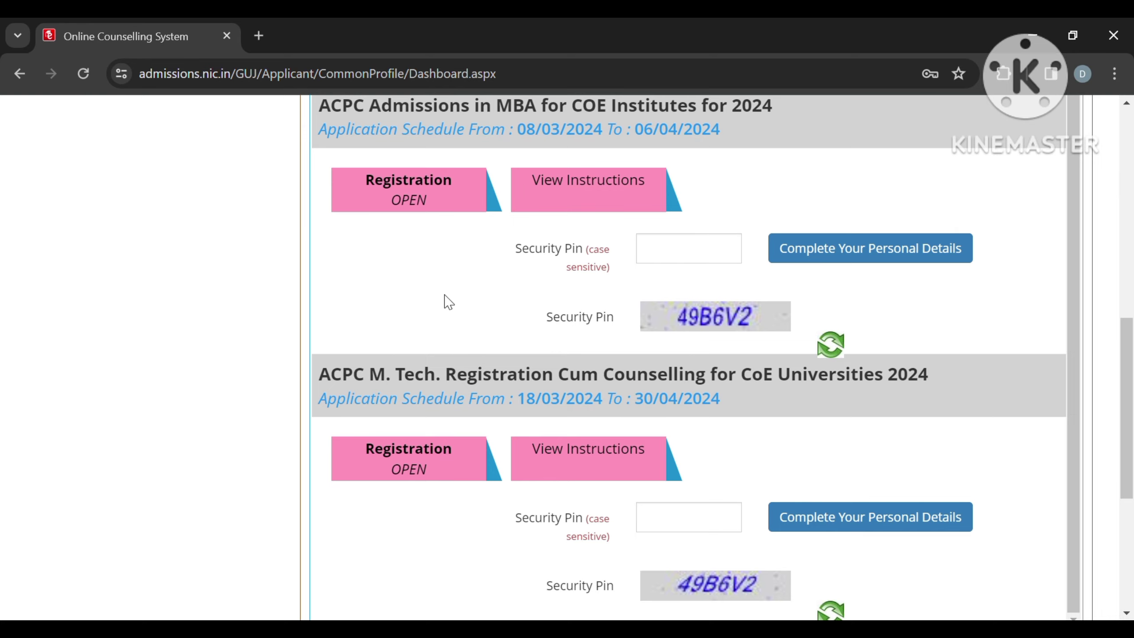
scroll(443, 291, up, 1)
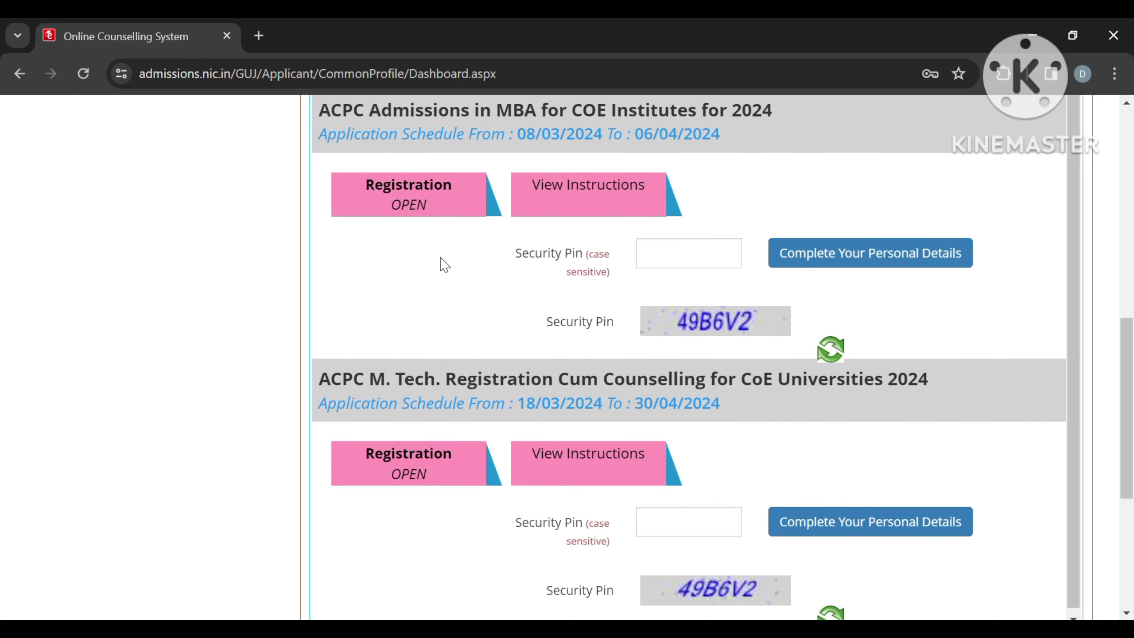
scroll(447, 274, up, 9)
scroll(442, 264, down, 2)
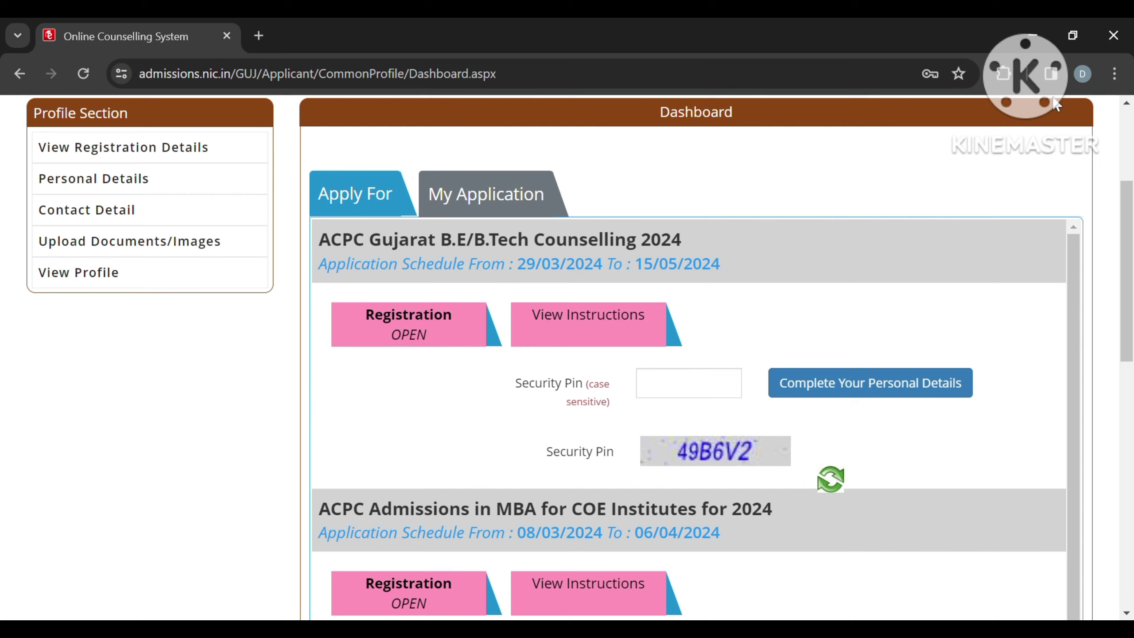
key(Tab)
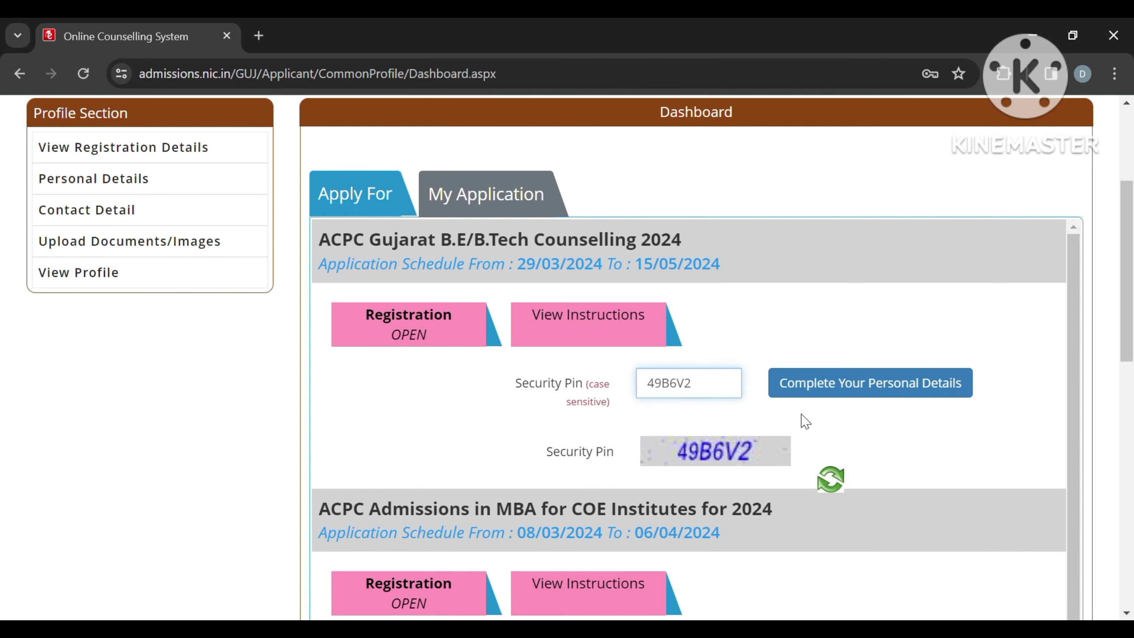
click(829, 385)
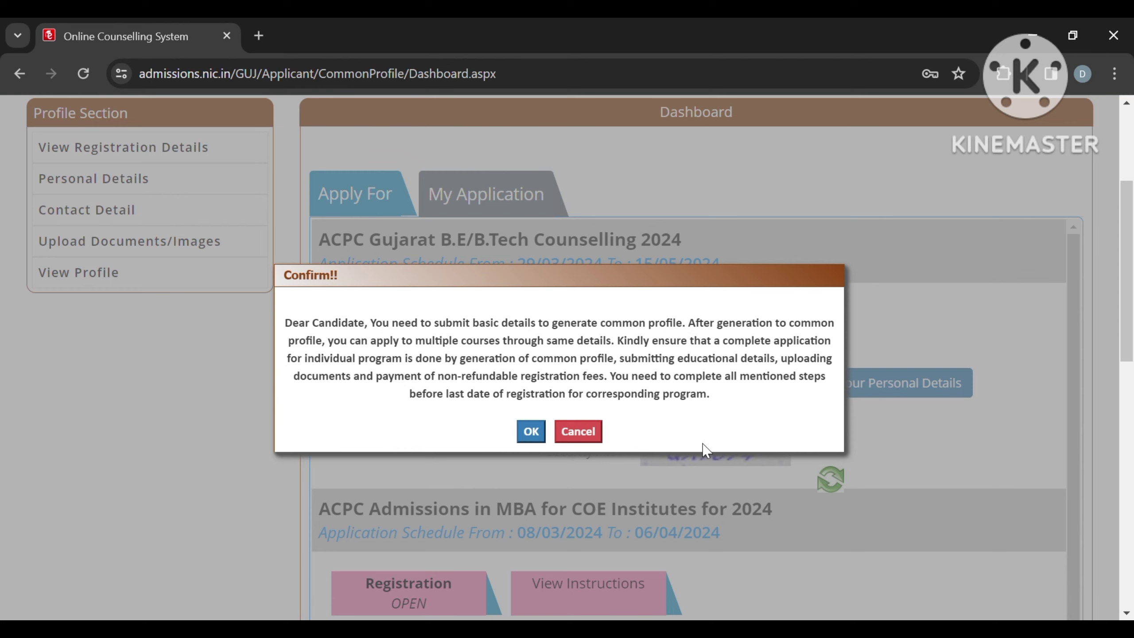
click(539, 433)
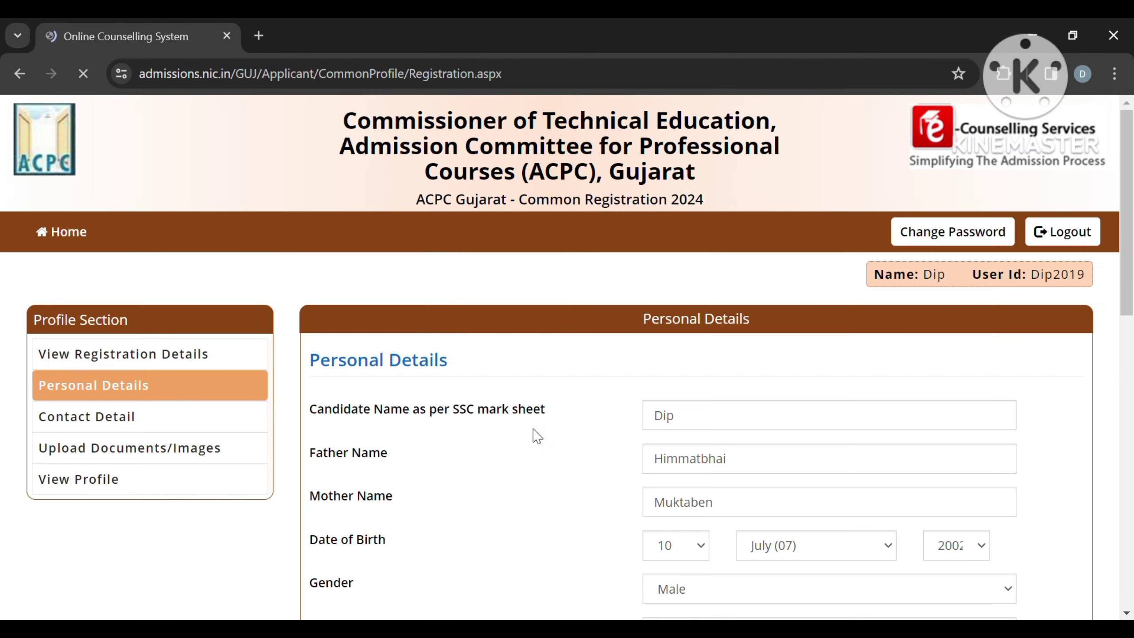
Step: Confirm Indian nationality and set the domicile to Gujarat
scroll(540, 437, down, 4)
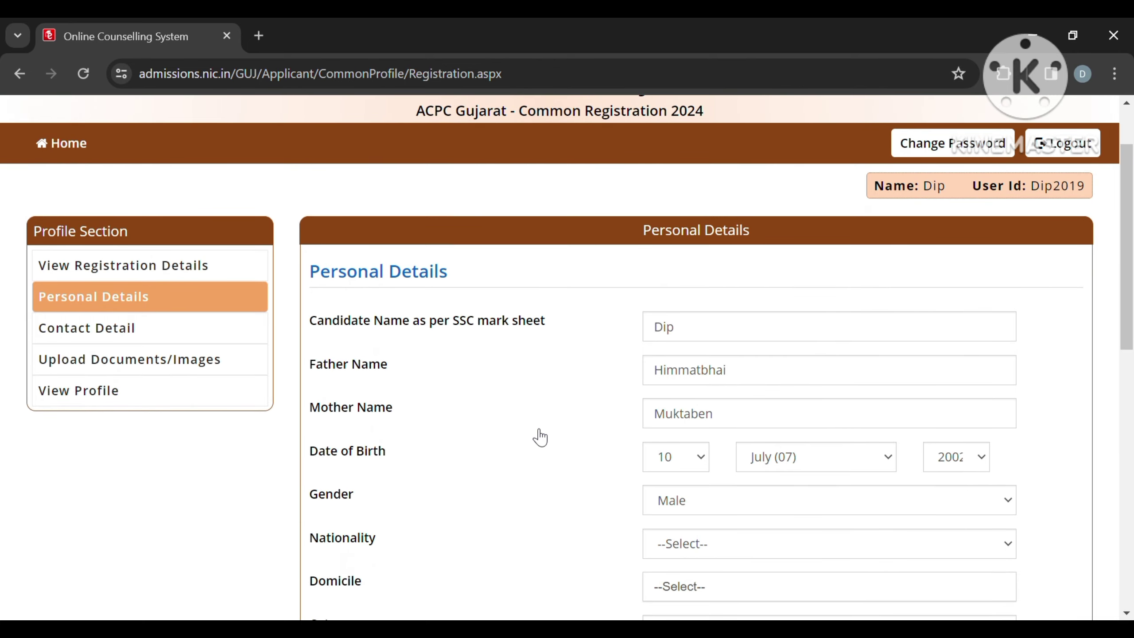
scroll(540, 436, up, 4)
scroll(541, 436, down, 4)
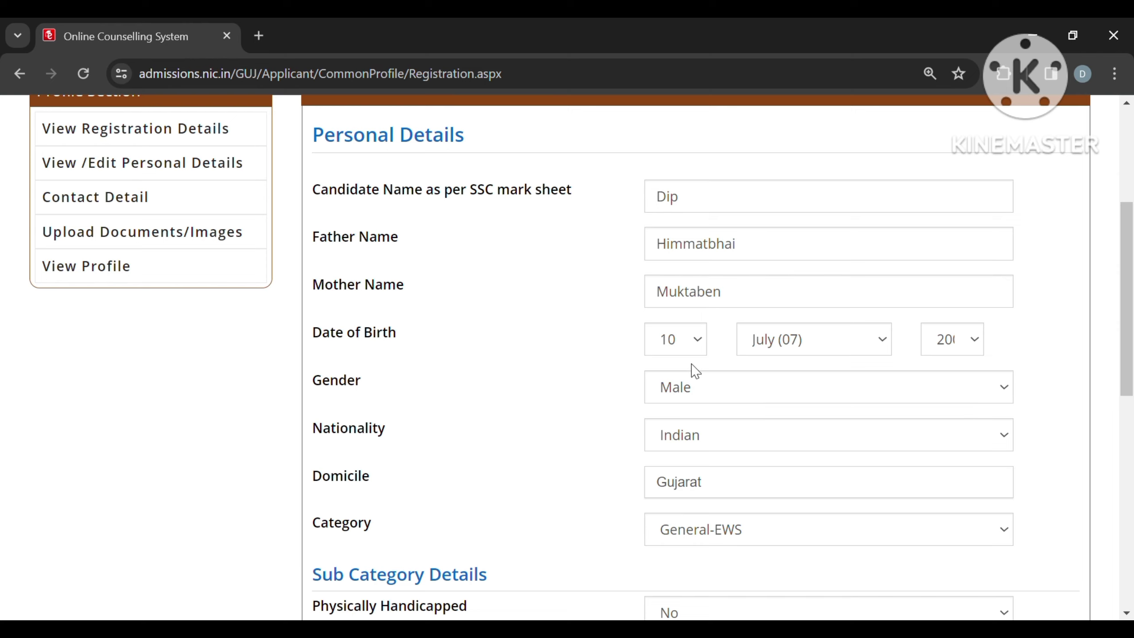
scroll(695, 375, down, 1)
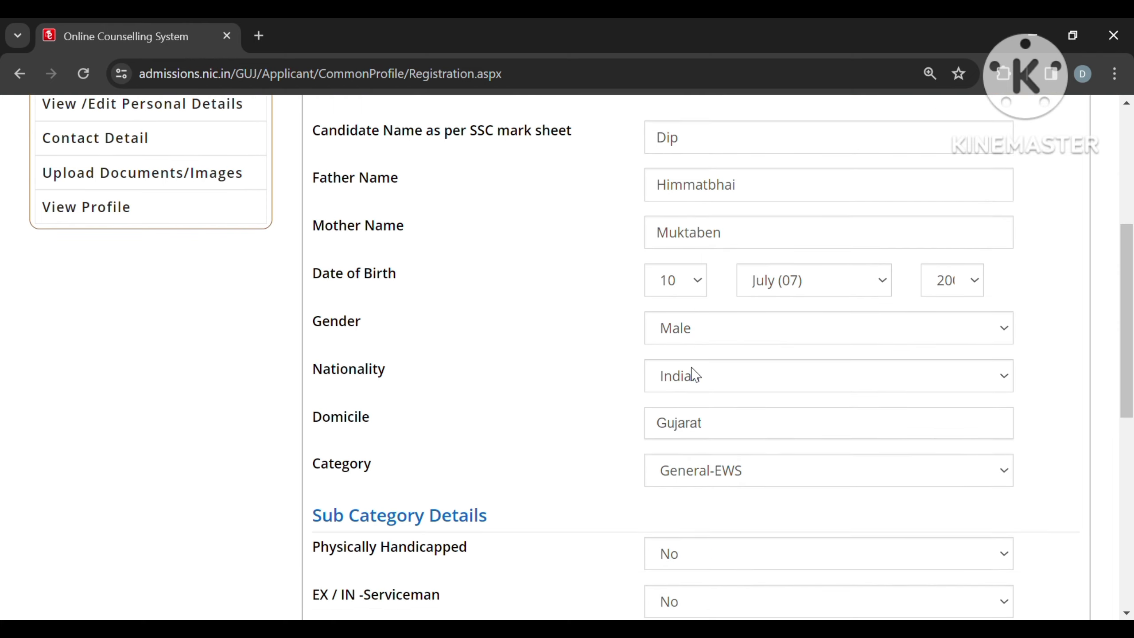
click(723, 387)
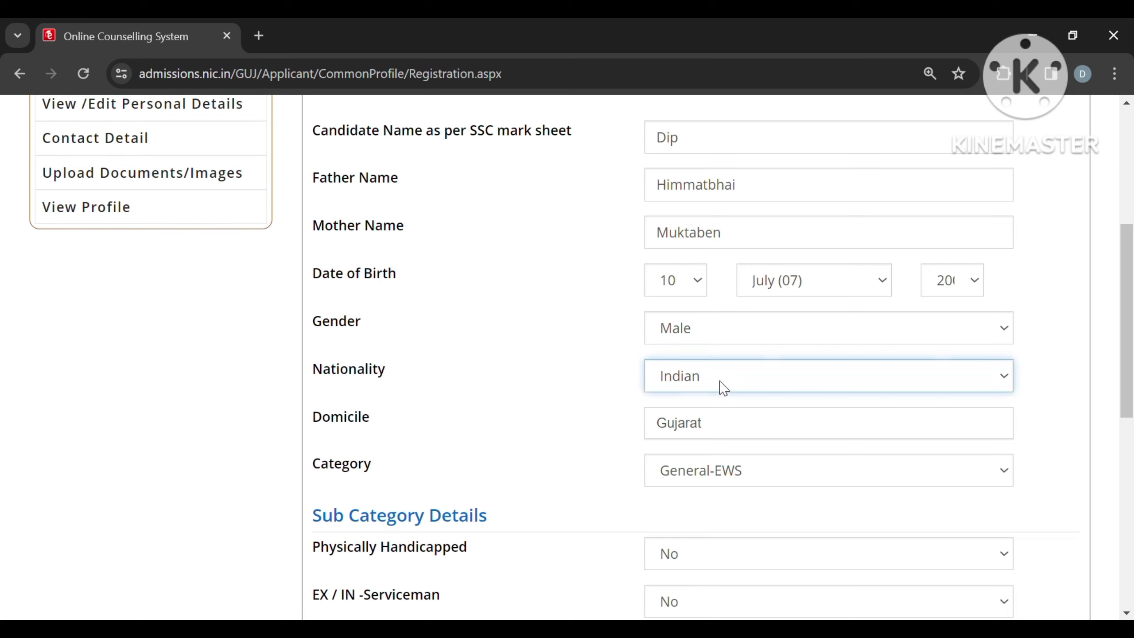
click(724, 440)
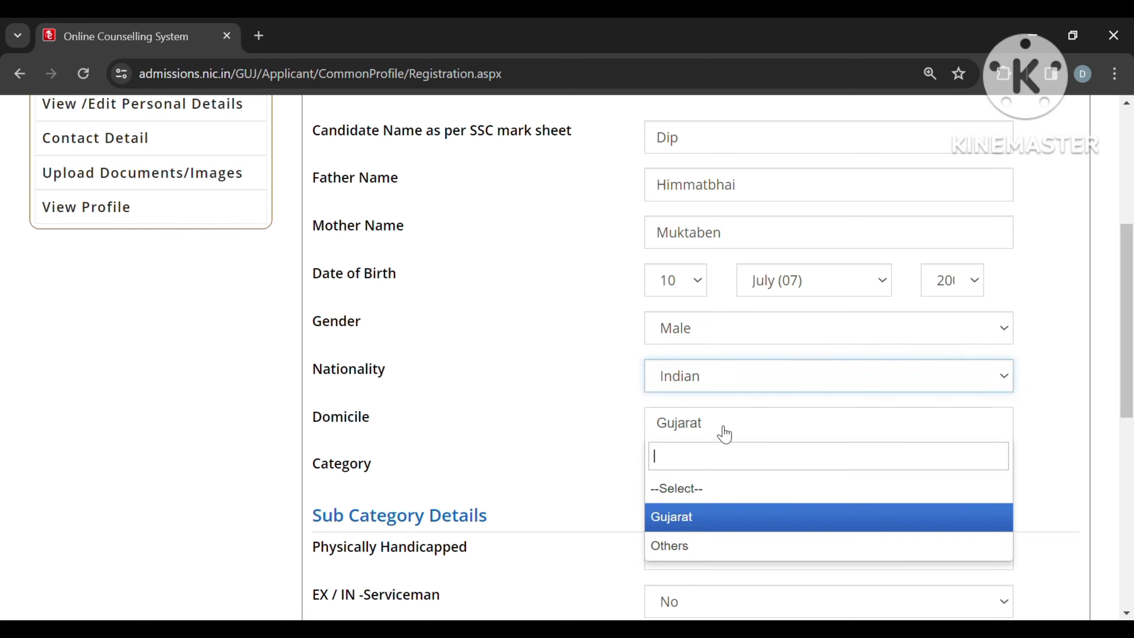
click(736, 518)
Step: Confirm category General-EWS, Tuition Fee Waiver Yes and family income 2.51–8 lakh
scroll(735, 520, down, 4)
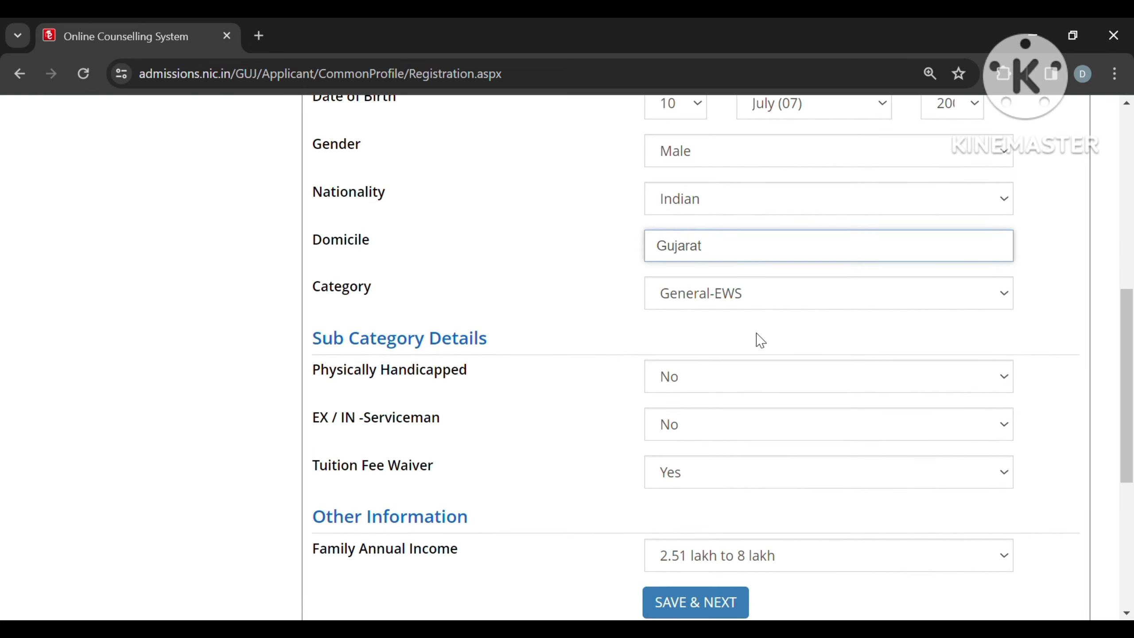
click(762, 305)
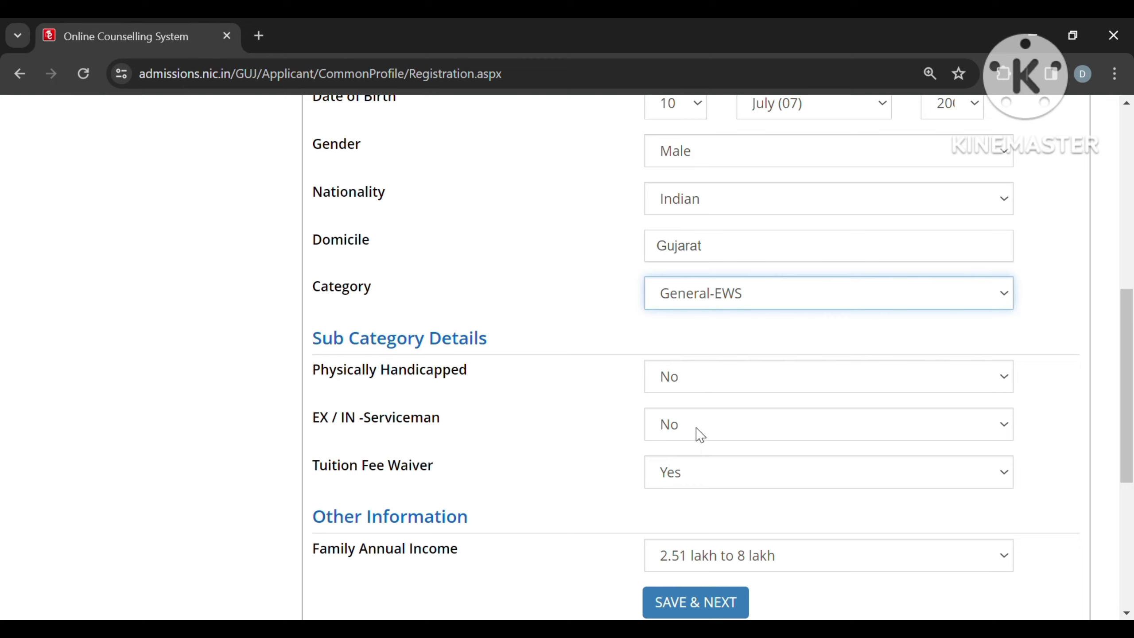
click(685, 480)
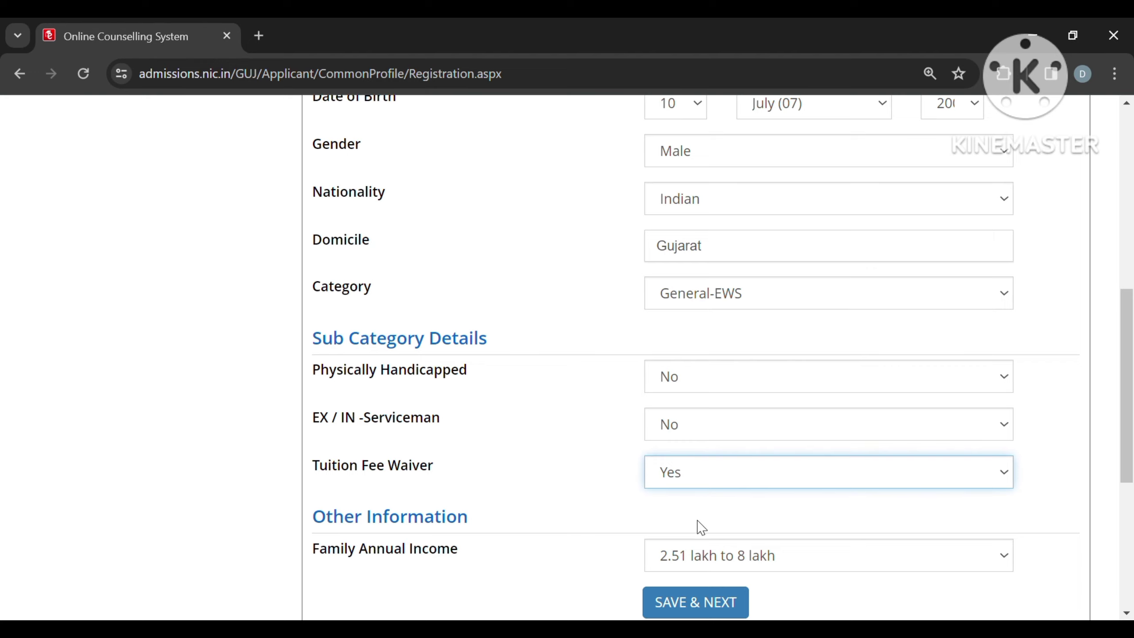
scroll(694, 520, down, 1)
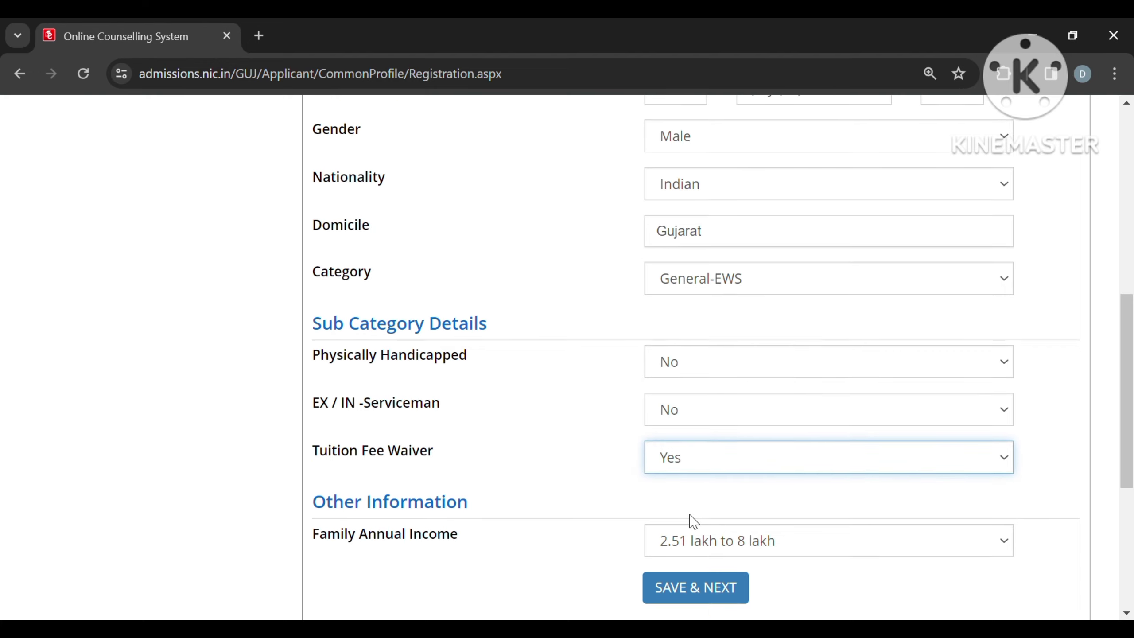
scroll(693, 520, down, 2)
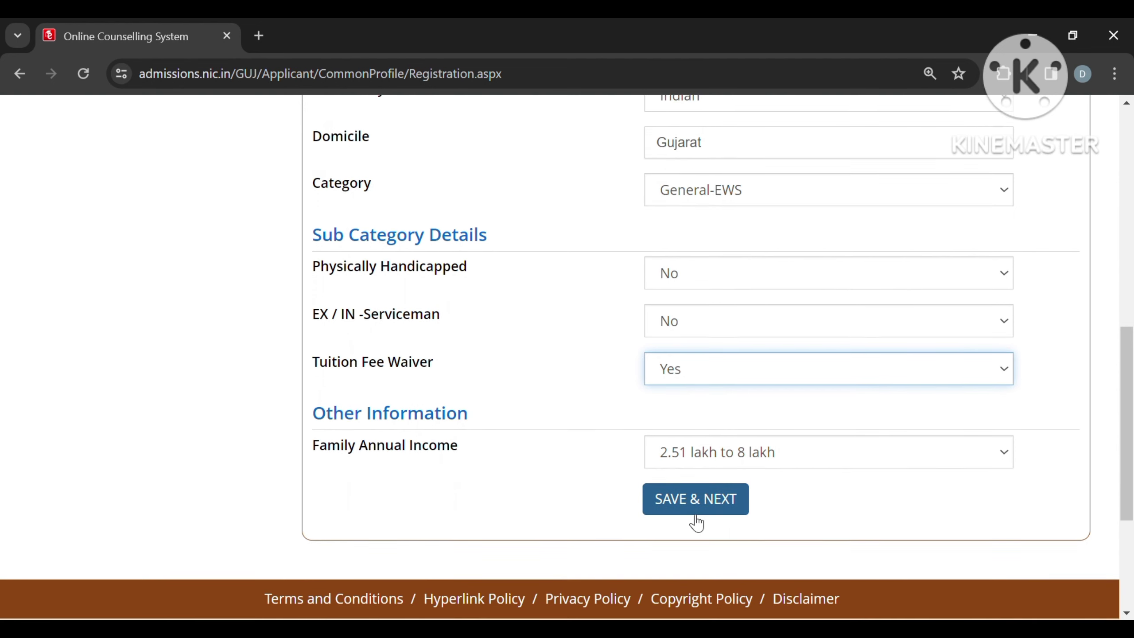
click(717, 456)
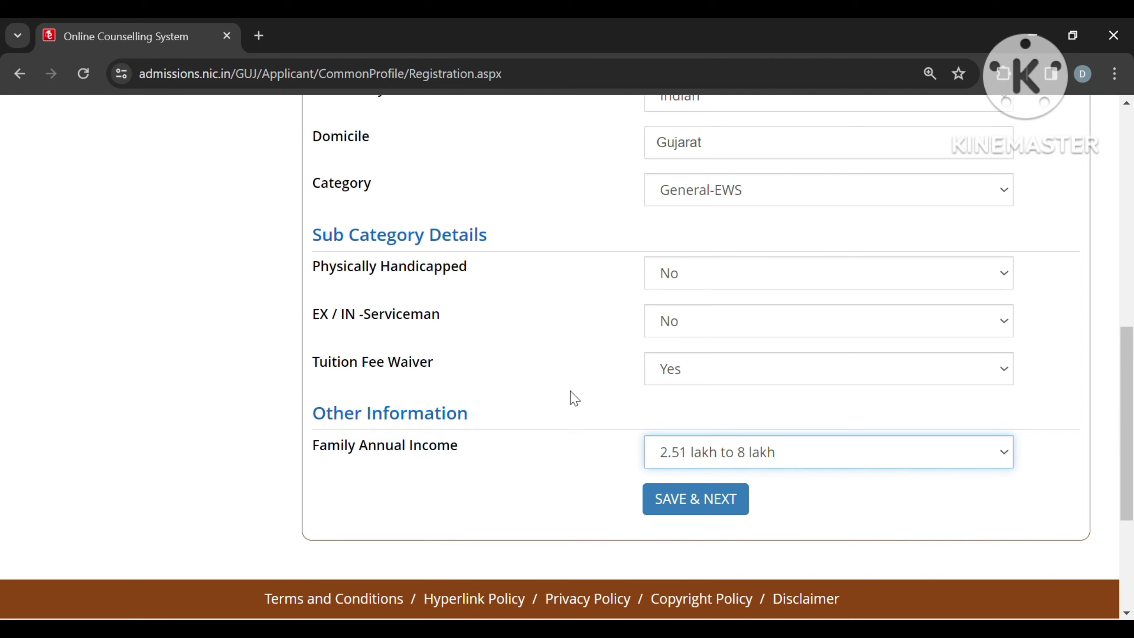
Step: Save the personal details and confirm to continue to Contact Details
click(693, 507)
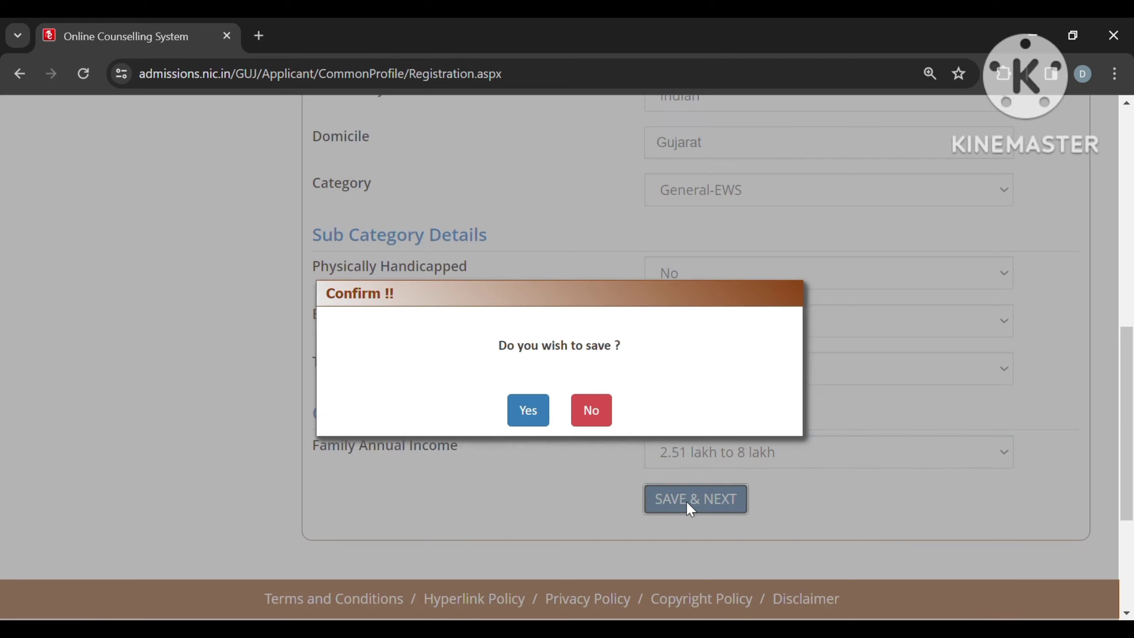
click(531, 412)
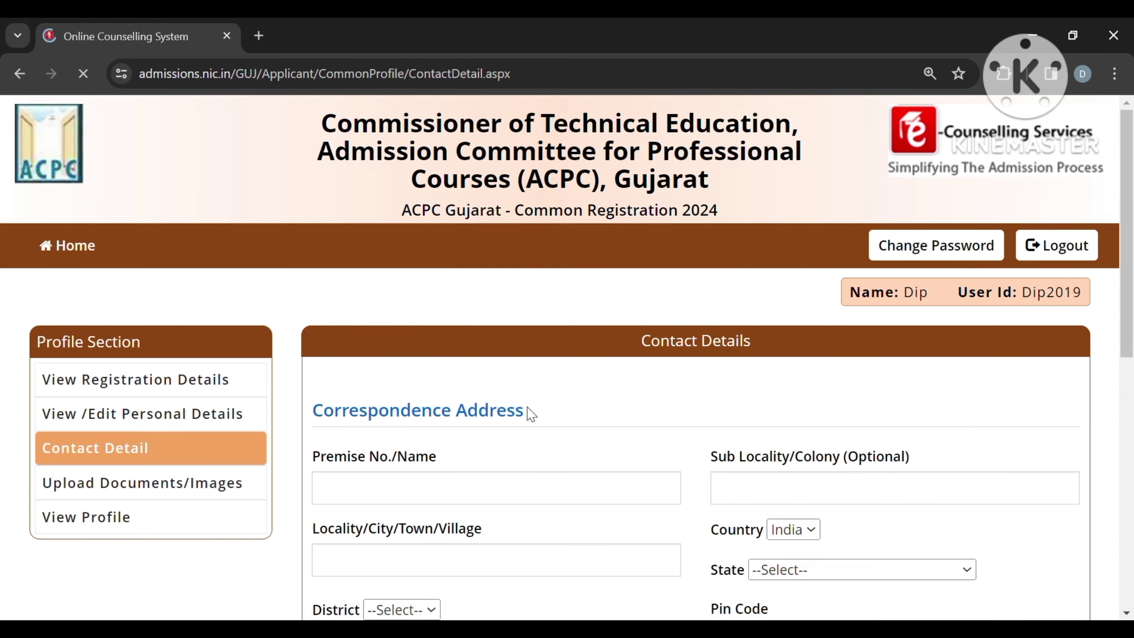
scroll(527, 408, down, 4)
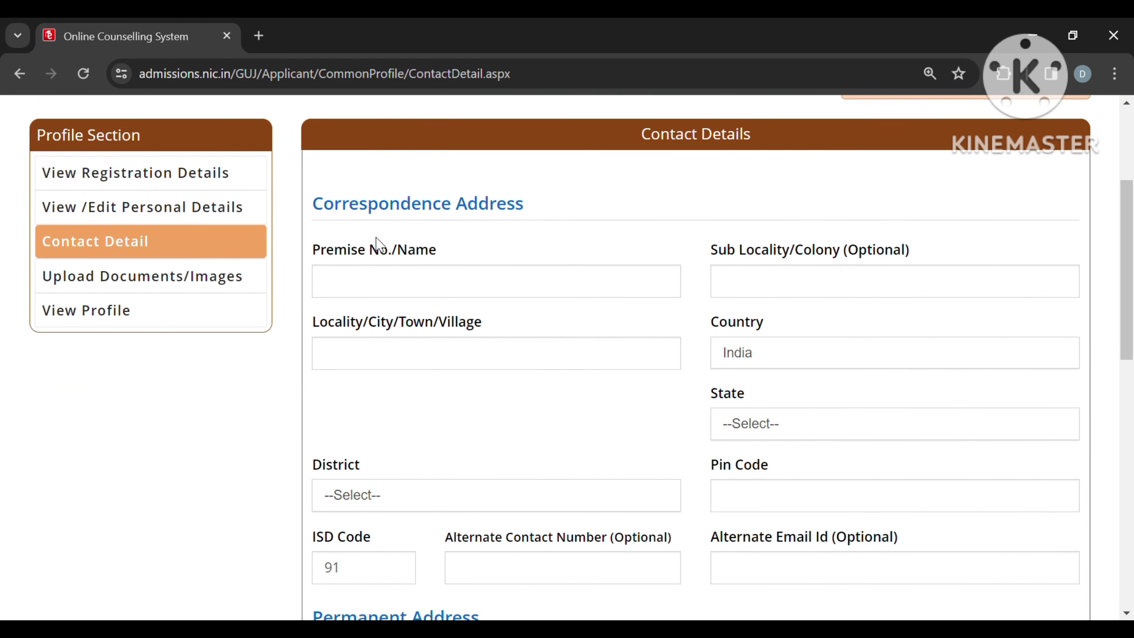
Step: Fill in the premise, sub-locality and city fields of the correspondence address
click(430, 288)
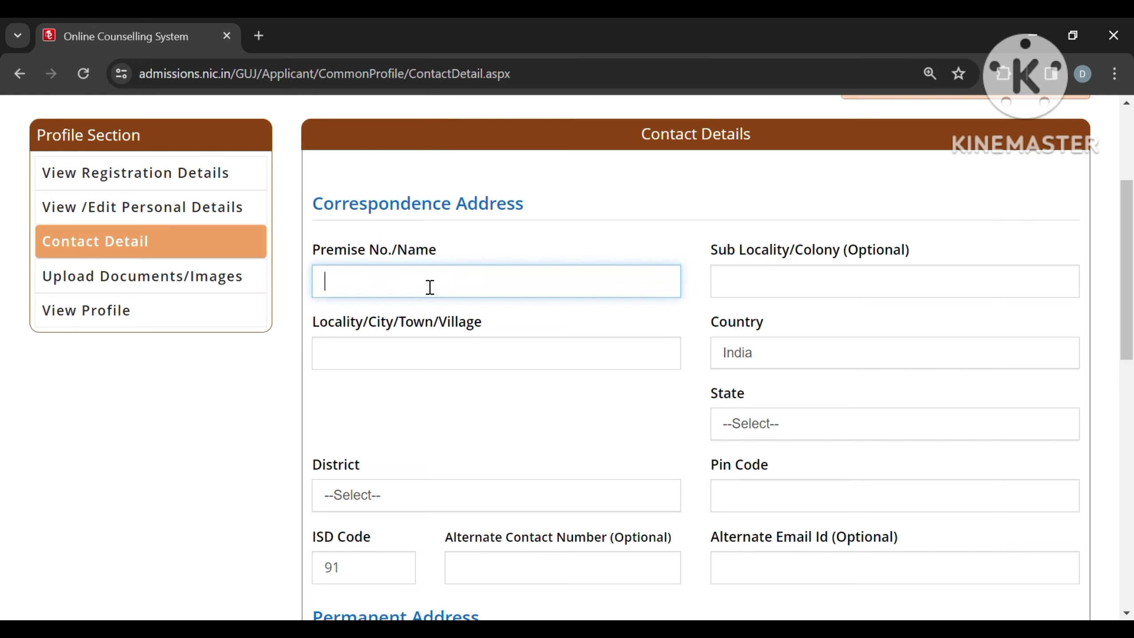
text(1EDWFGYY)
click(789, 293)
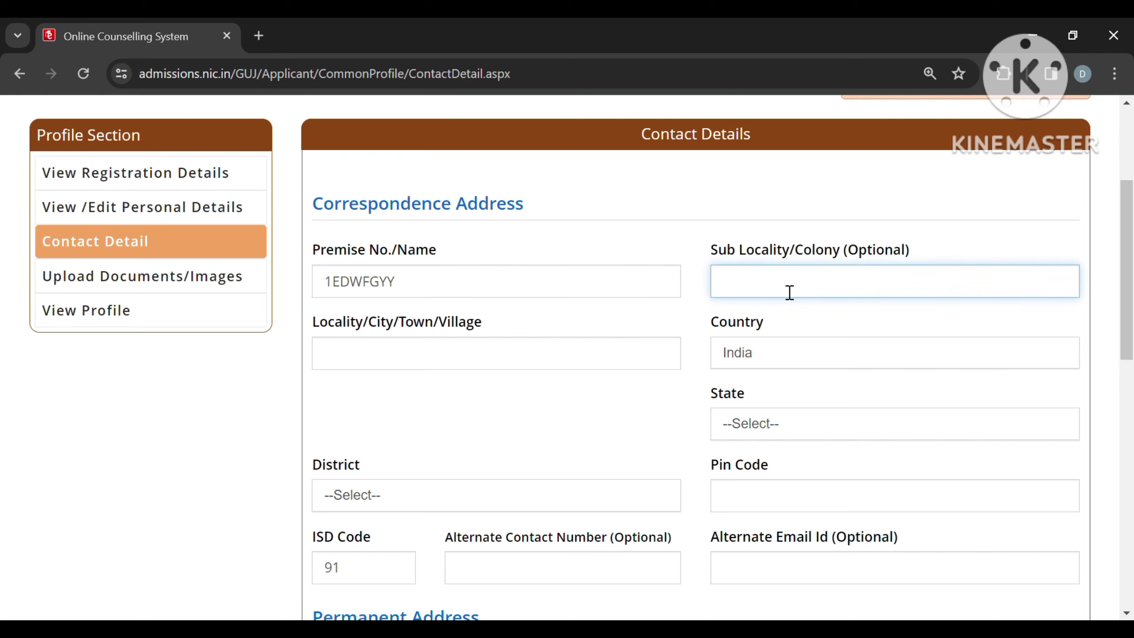
text(DFGFDEDDRV)
click(601, 361)
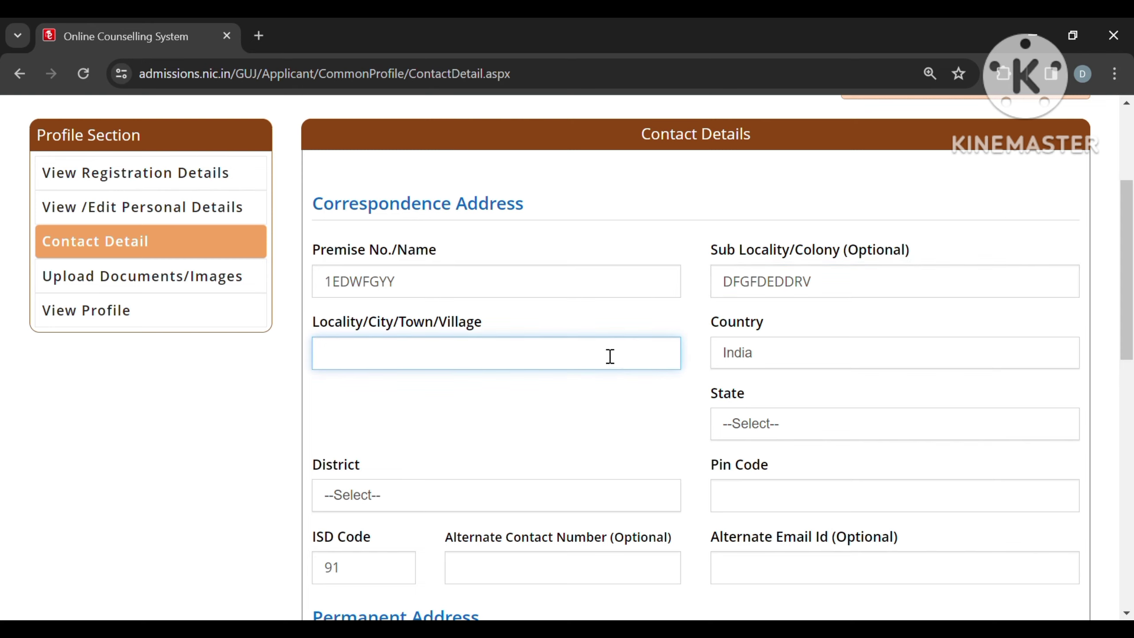
text(GGHBDG)
Step: Set country India, state Gujarat and district AHMEDABAD, and enter the pin code
click(770, 363)
click(783, 424)
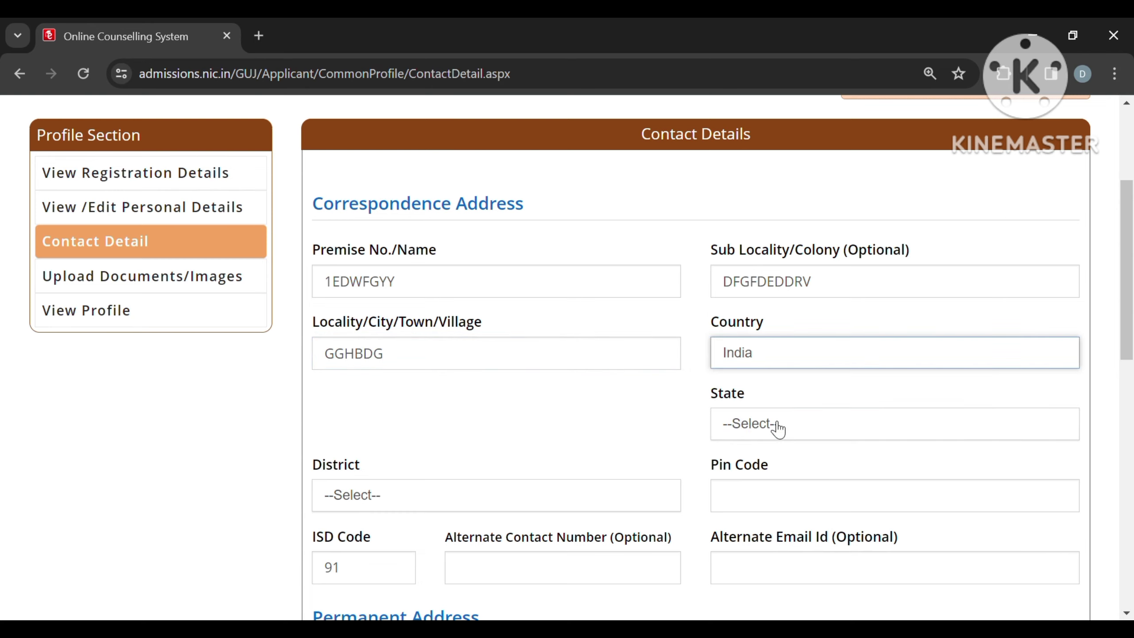
click(772, 428)
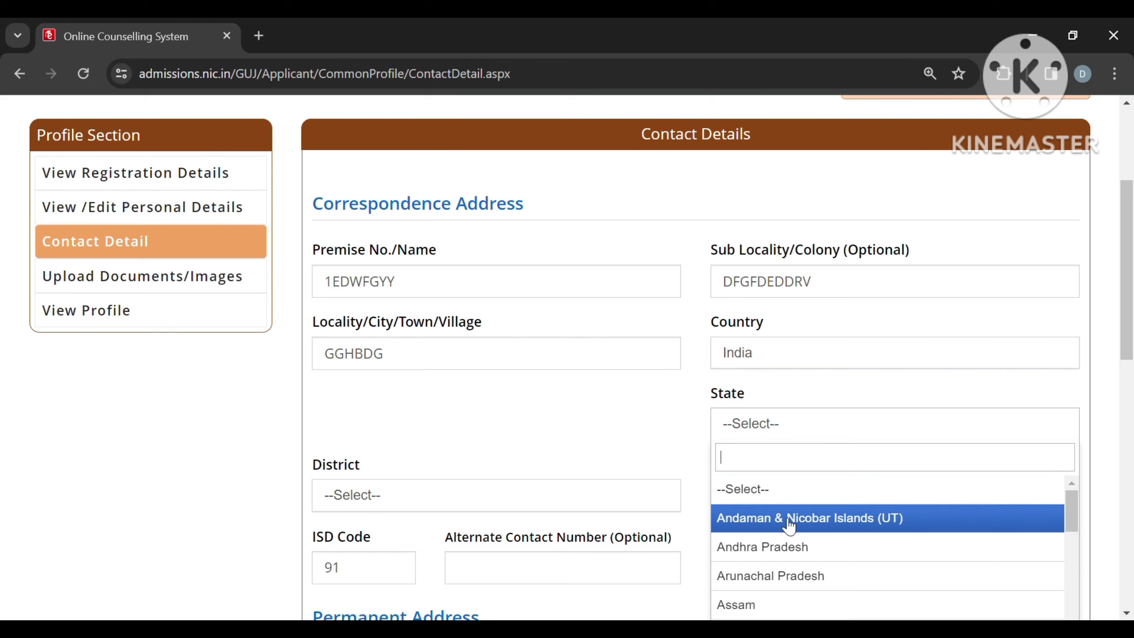
scroll(788, 526, down, 2)
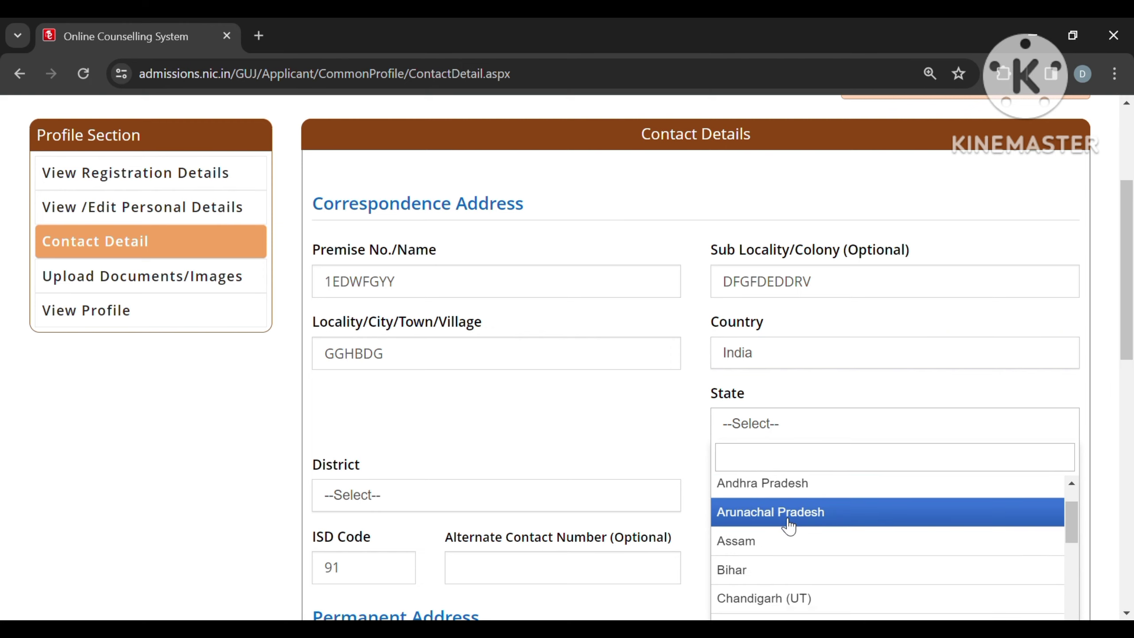
text(GU)
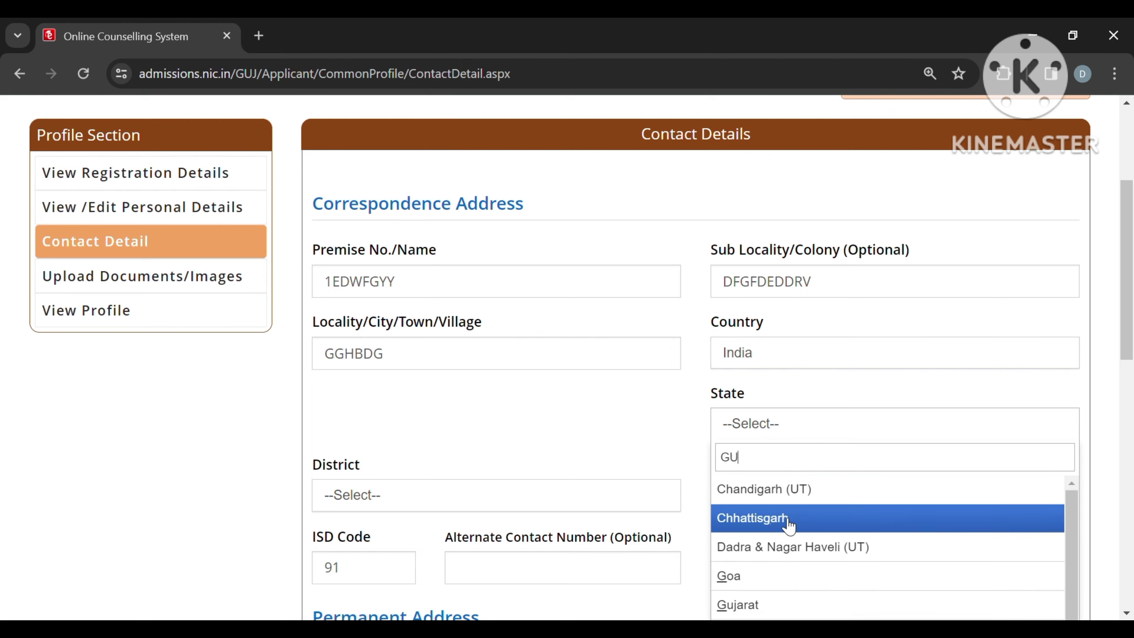
text(J)
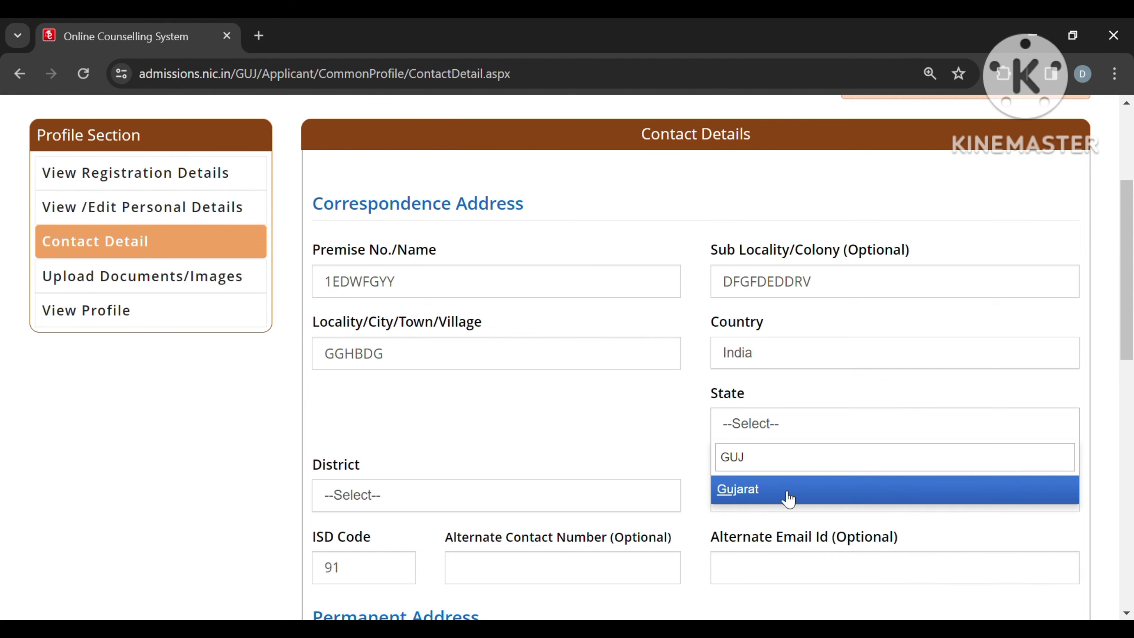
click(785, 494)
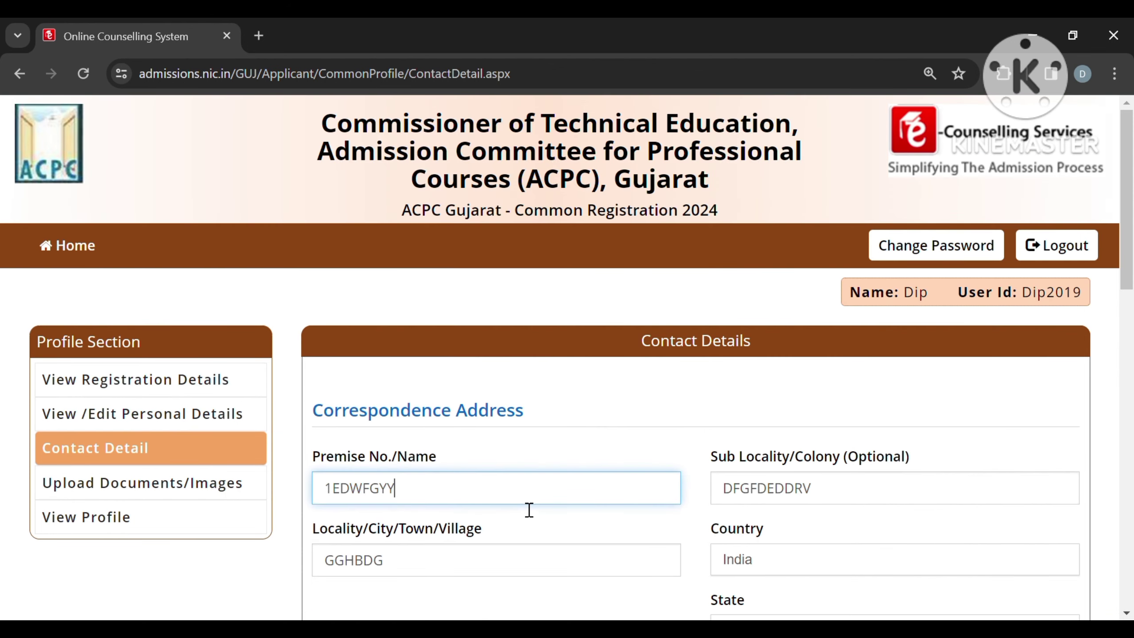
scroll(546, 566, down, 5)
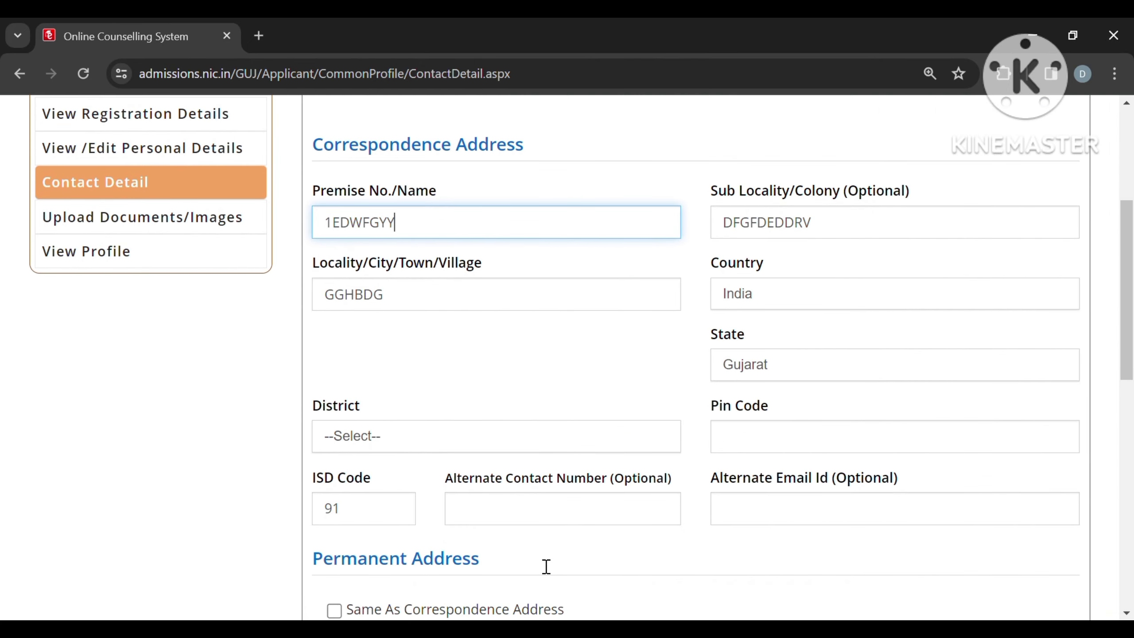
click(512, 450)
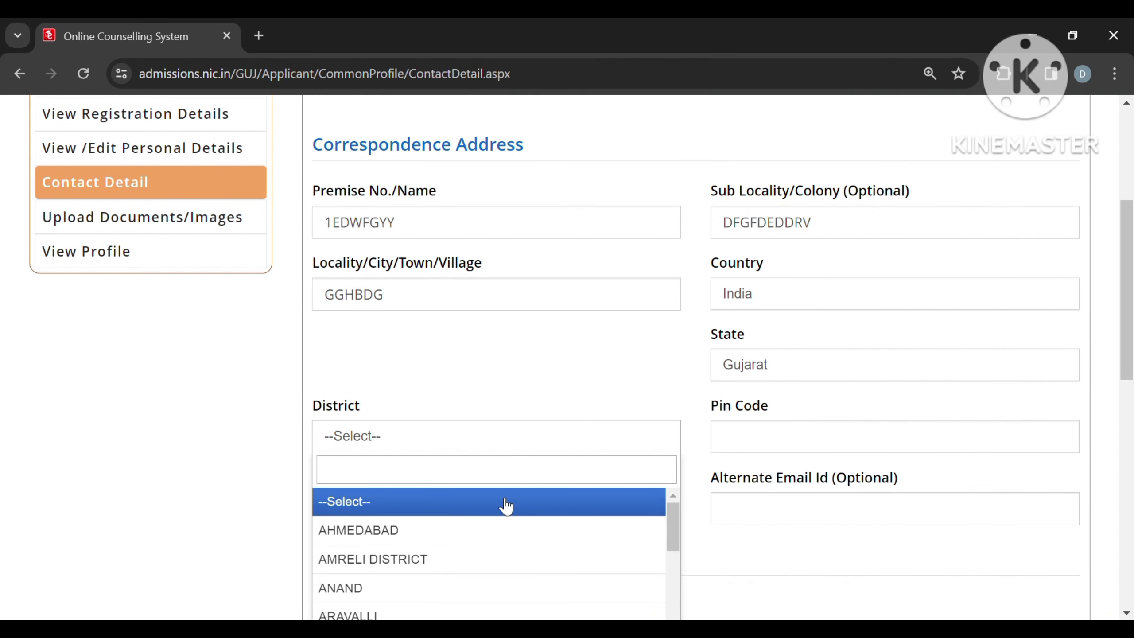
click(509, 535)
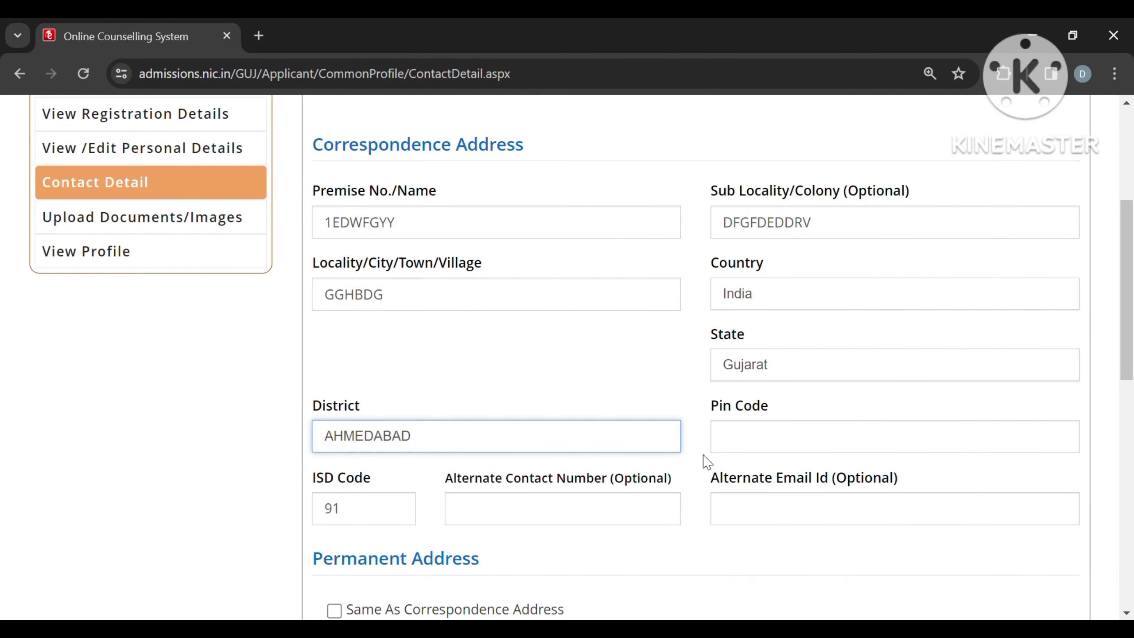
click(820, 440)
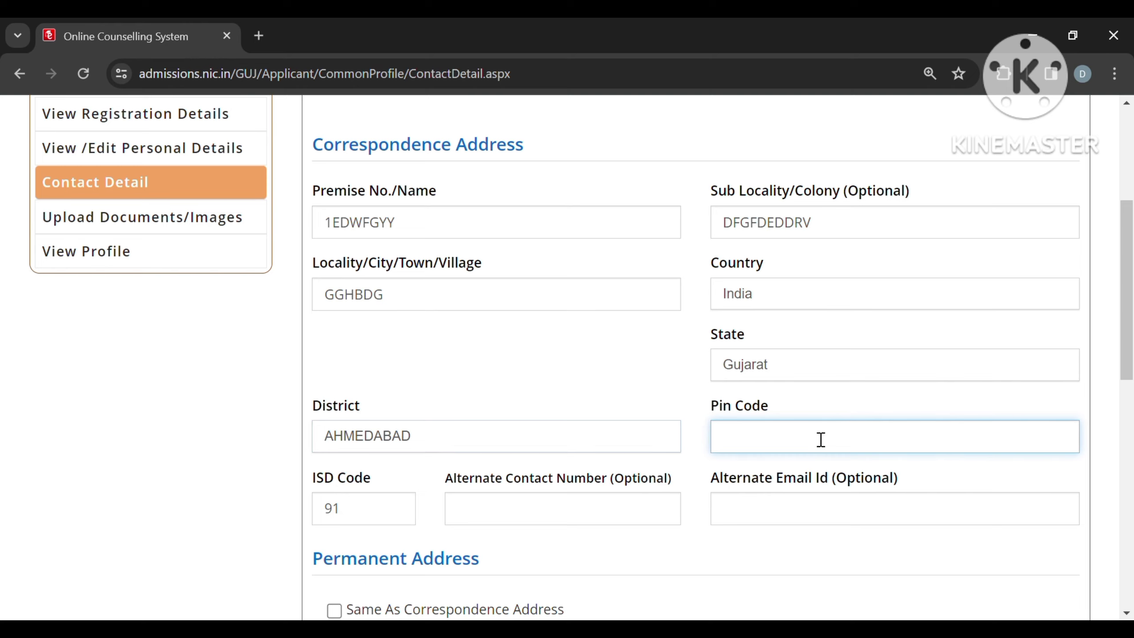
text(383825)
Step: Move to the alternate contact number field and scroll through the rest of the form
click(588, 519)
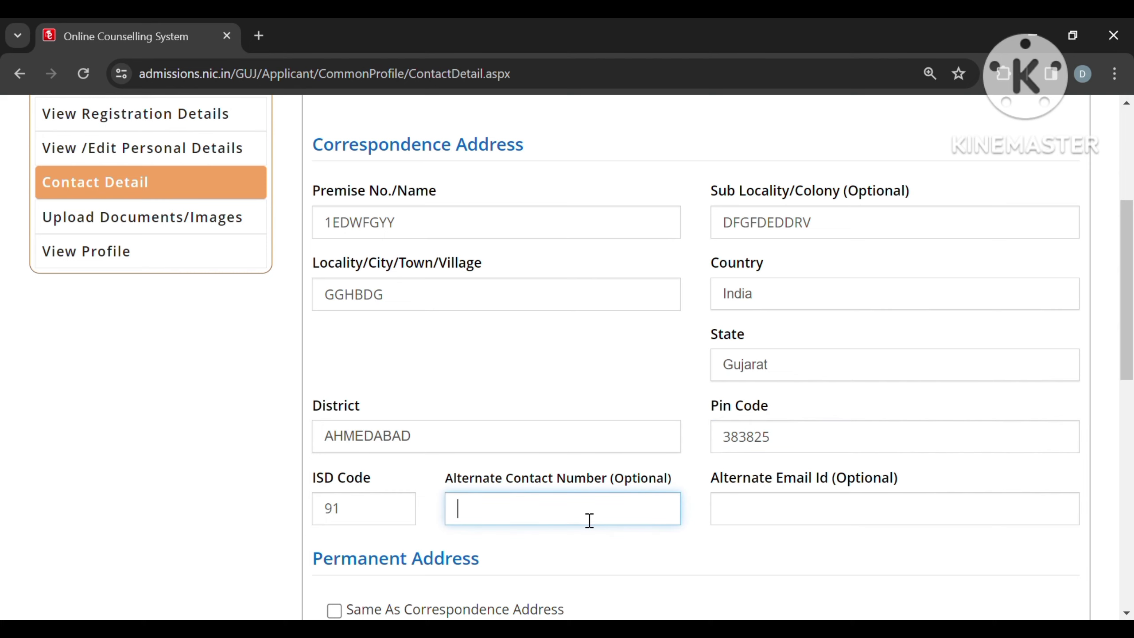
scroll(589, 520, down, 3)
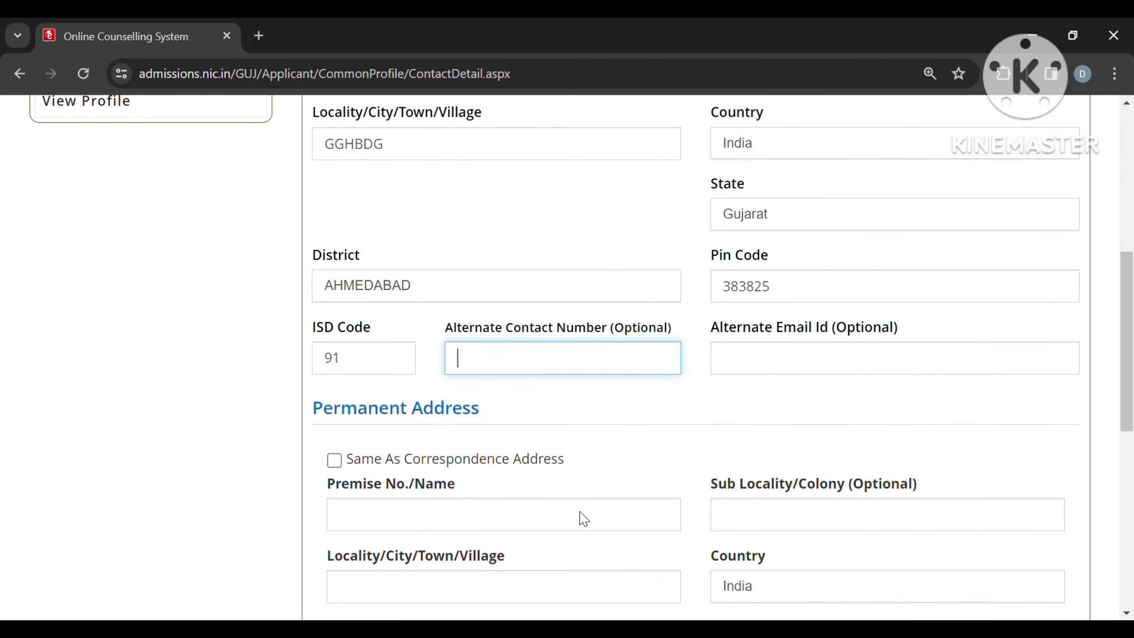
scroll(584, 519, down, 1)
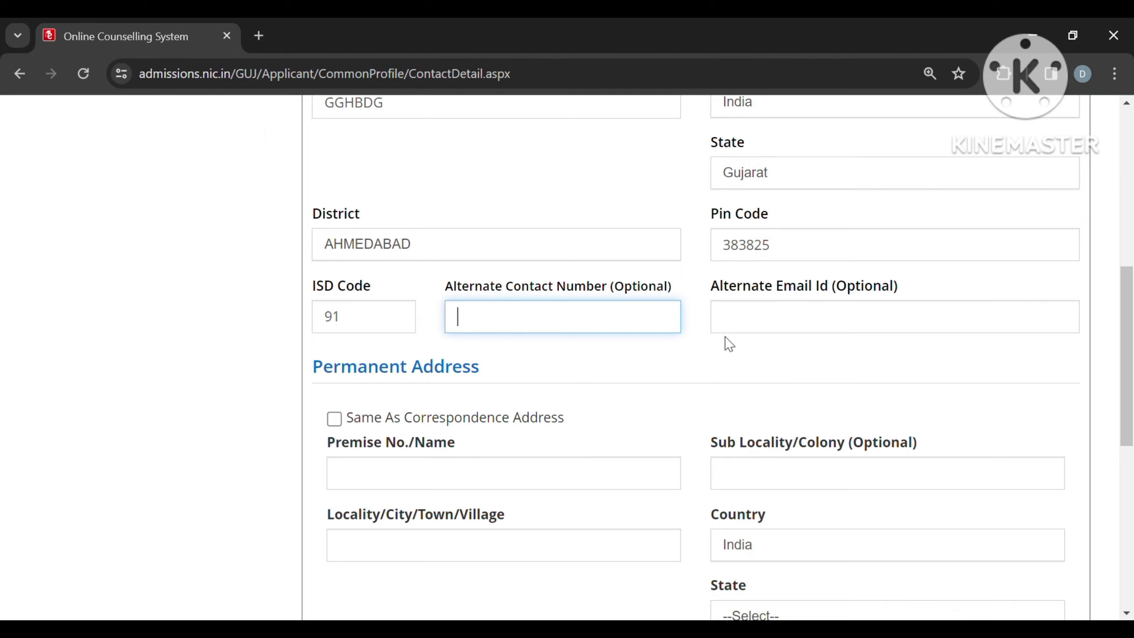
scroll(743, 345, down, 3)
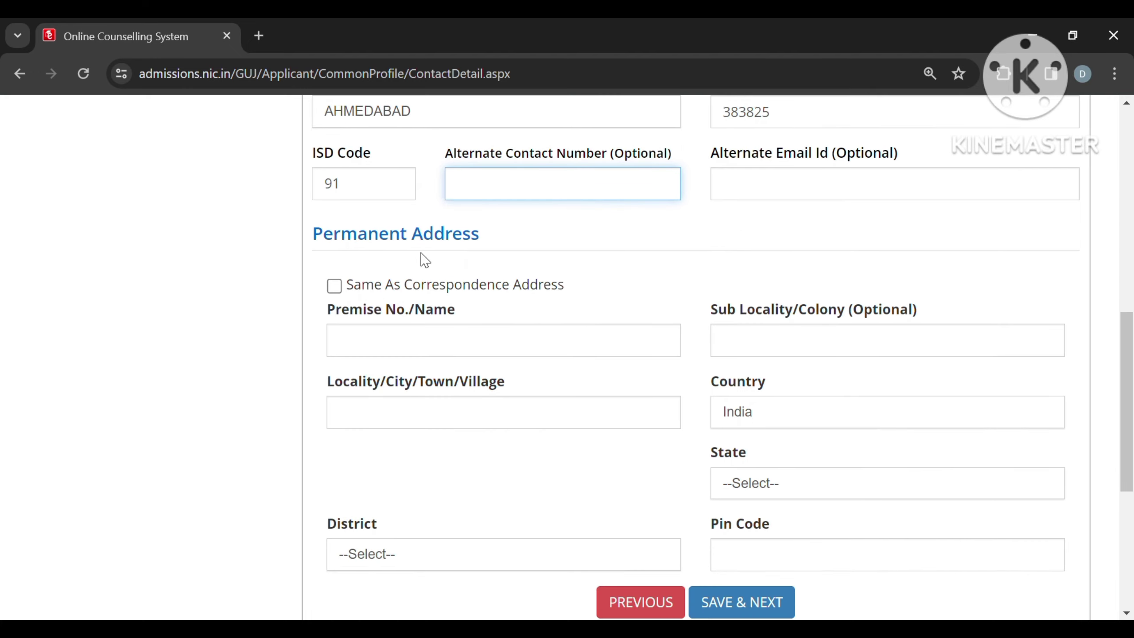
scroll(444, 257, up, 10)
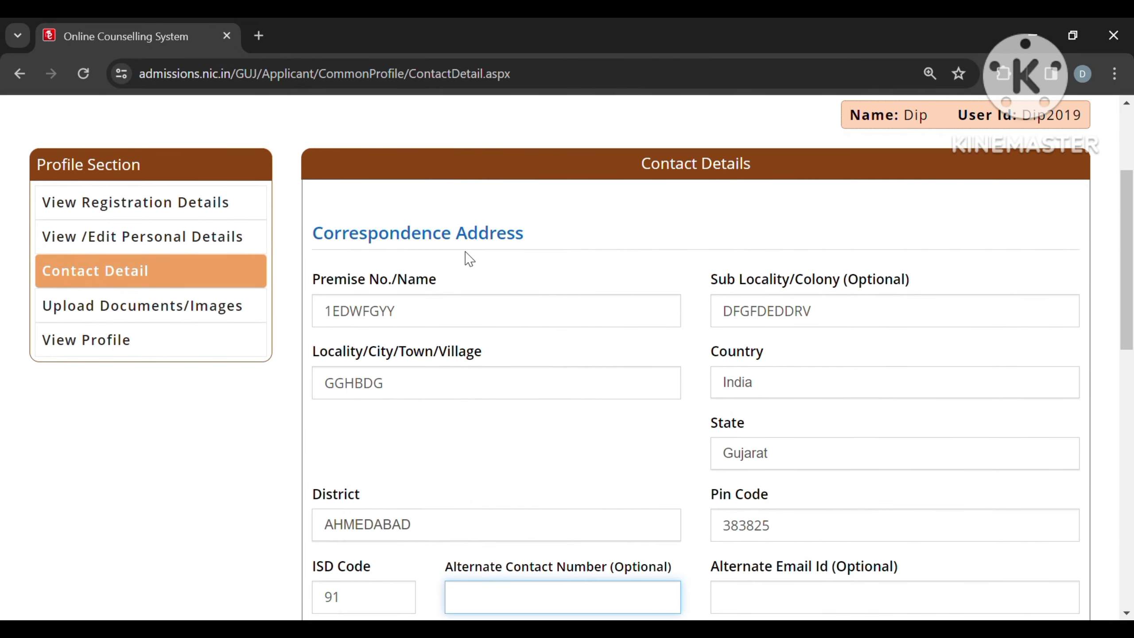
scroll(469, 258, down, 7)
scroll(467, 258, down, 1)
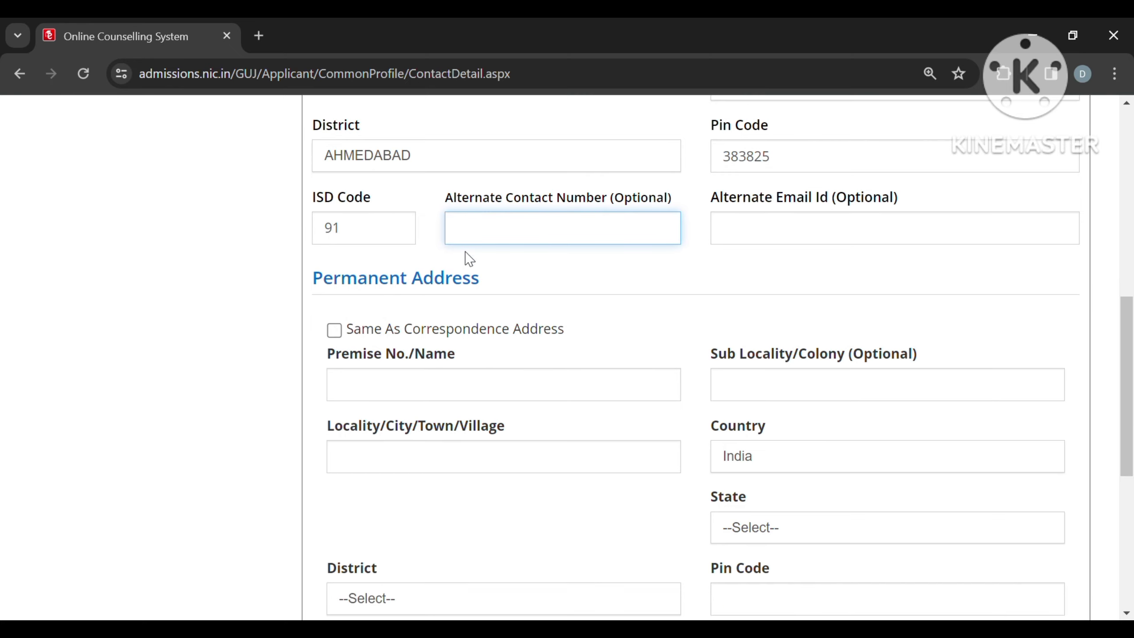
Step: Tick 'Same As Correspondence Address' for the permanent address, then save and confirm the contact details
click(334, 331)
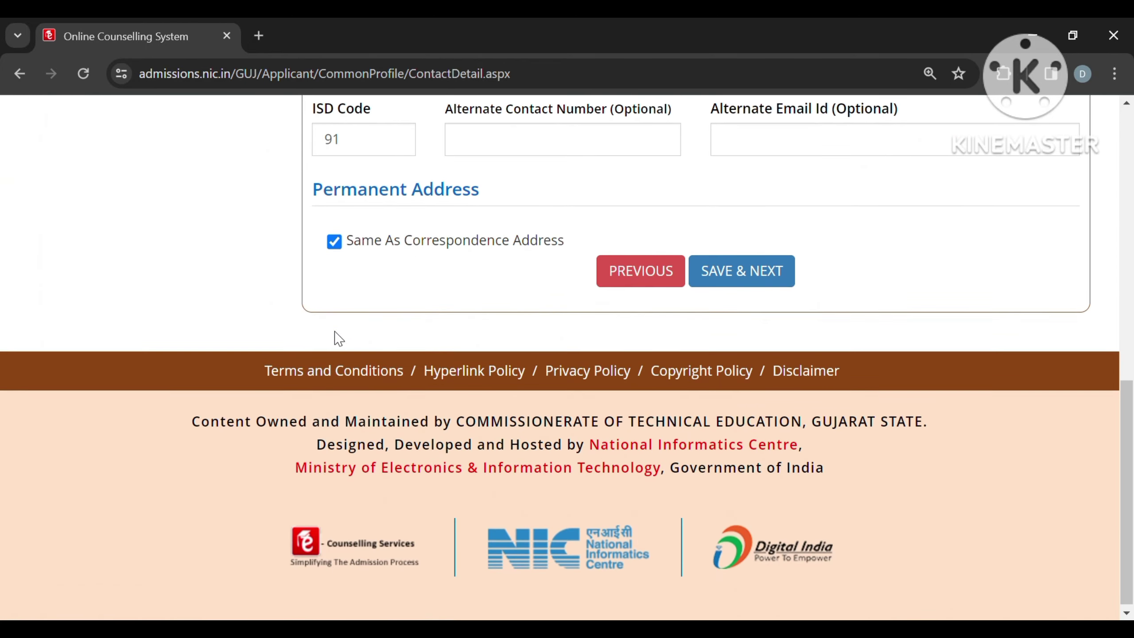
scroll(339, 338, up, 10)
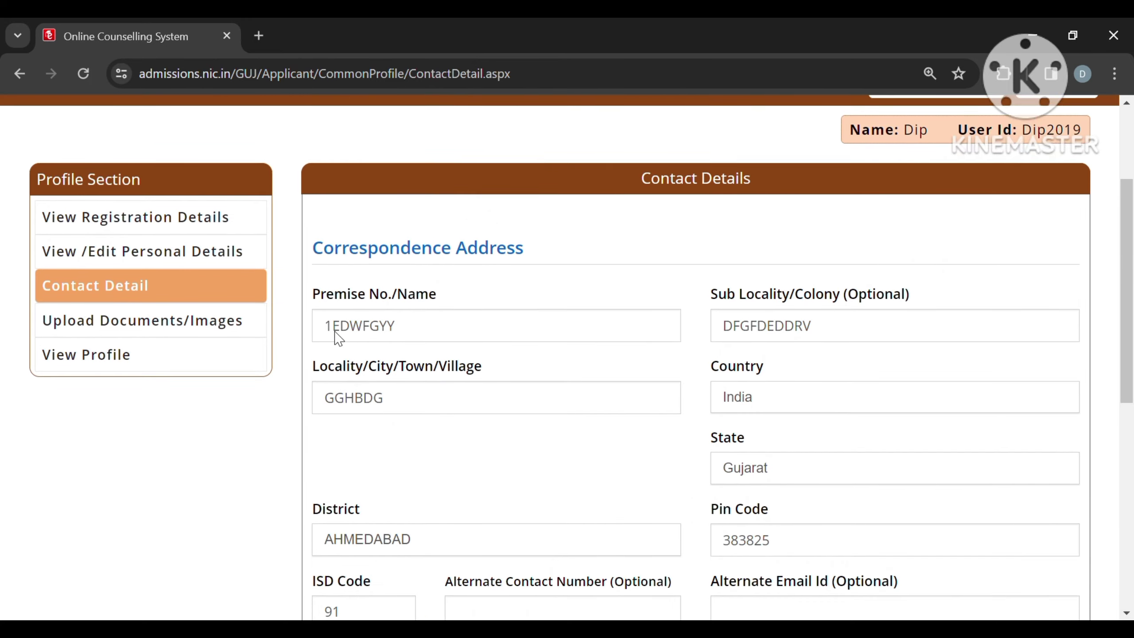
scroll(338, 337, down, 6)
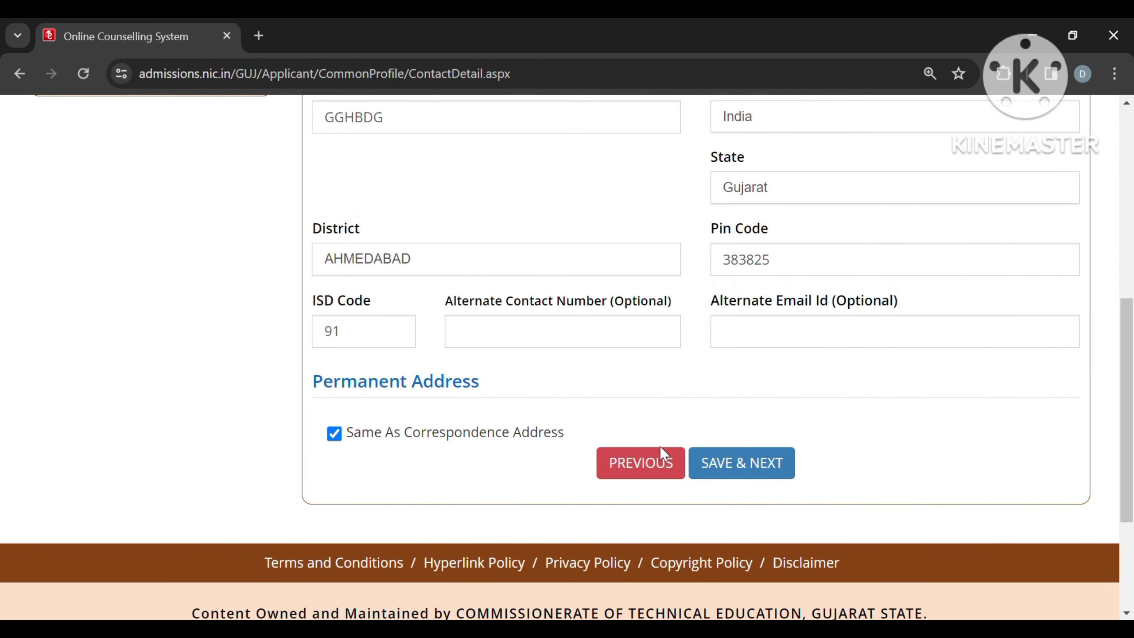
click(745, 473)
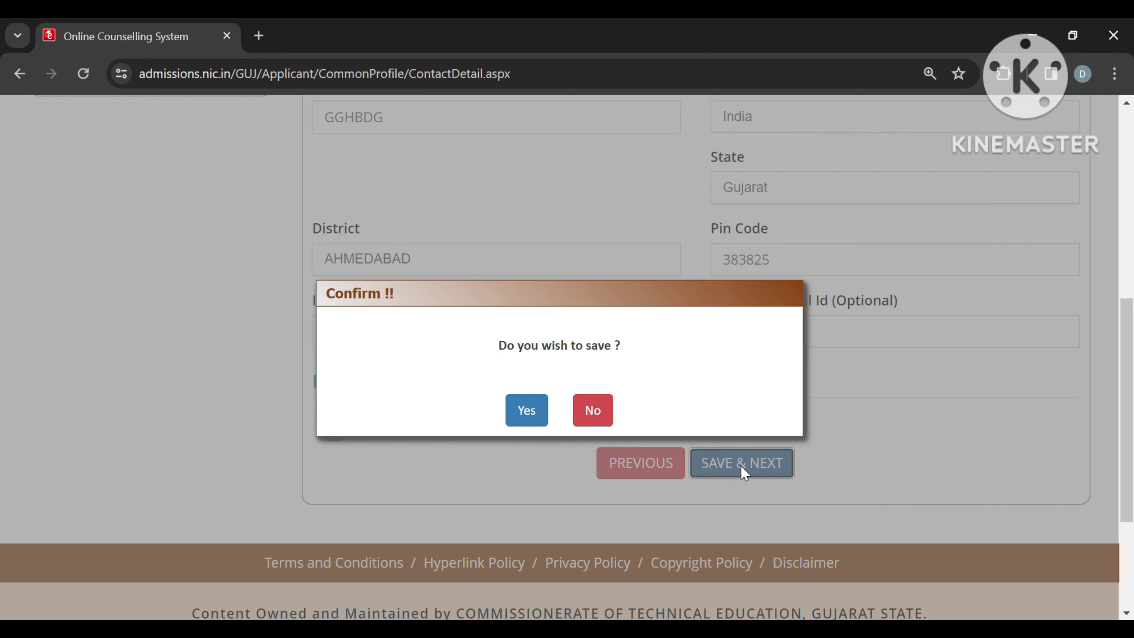
click(526, 418)
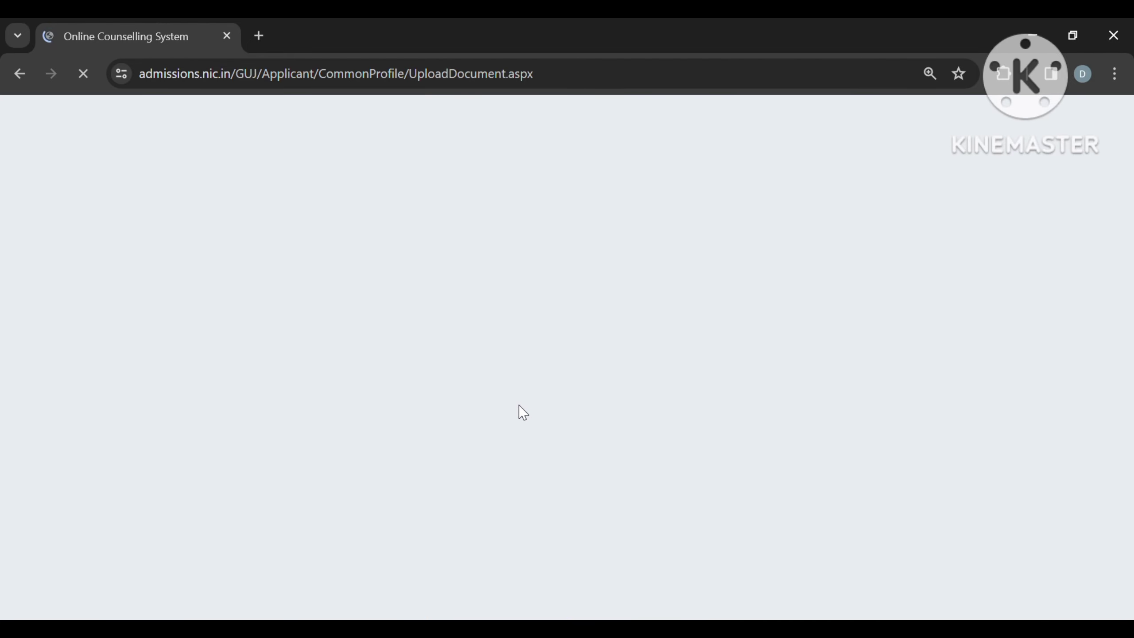
Step: On Upload Documents, start choosing a replacement photograph, then cancel the file dialog
scroll(523, 430, down, 3)
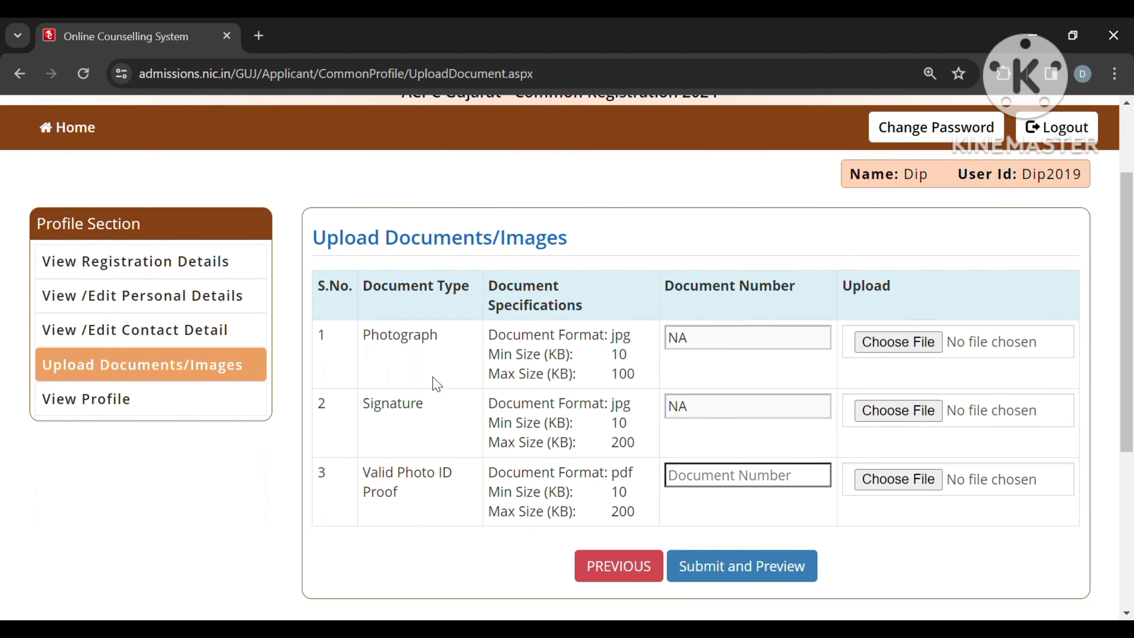
scroll(451, 398, down, 1)
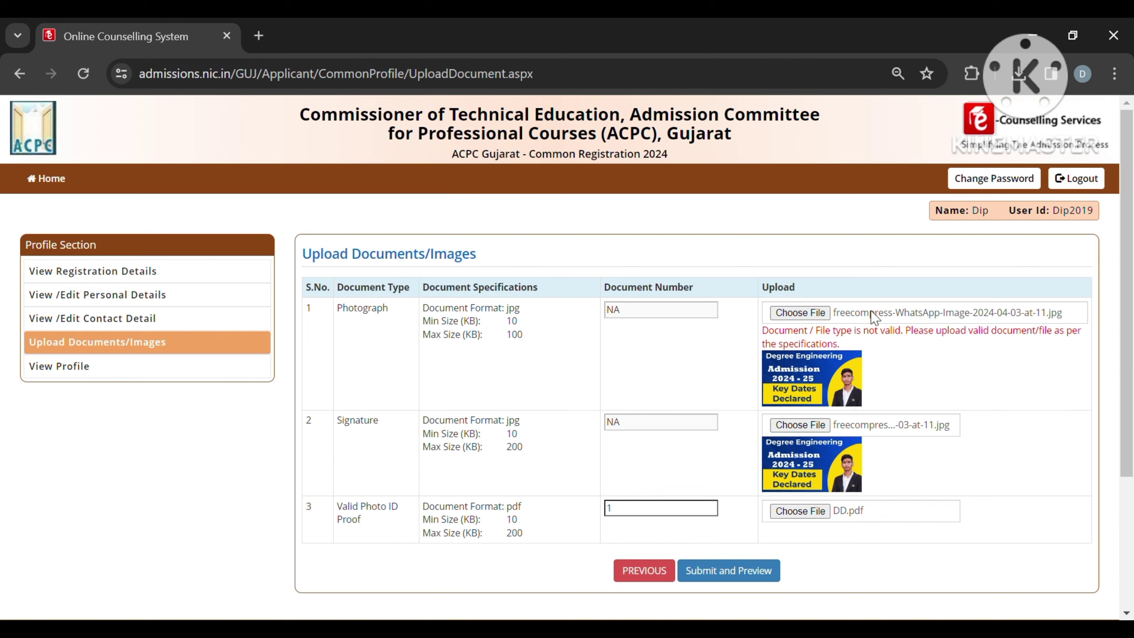
click(810, 314)
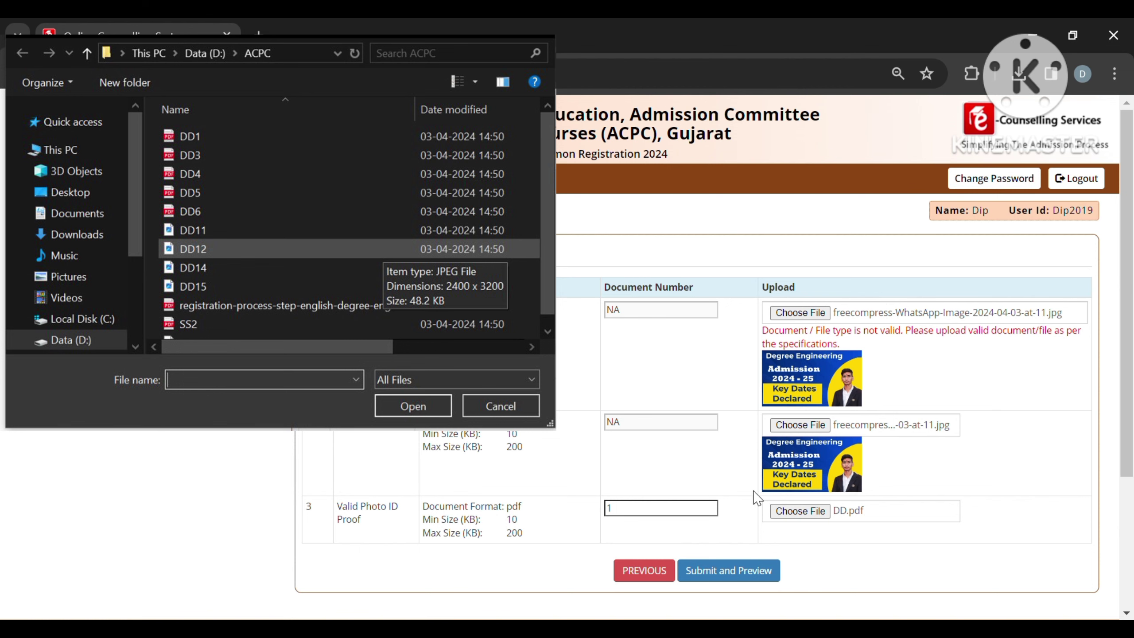
key(Escape)
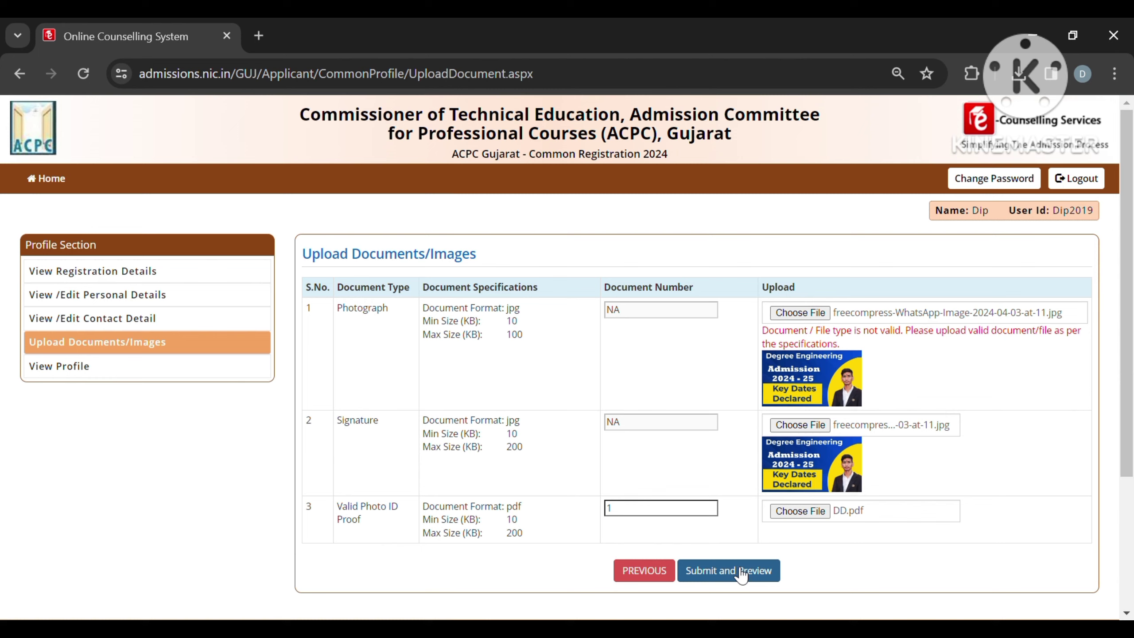
Step: Preview the uploaded documents, mark the photo ID proof self verified, and save with OK
click(739, 572)
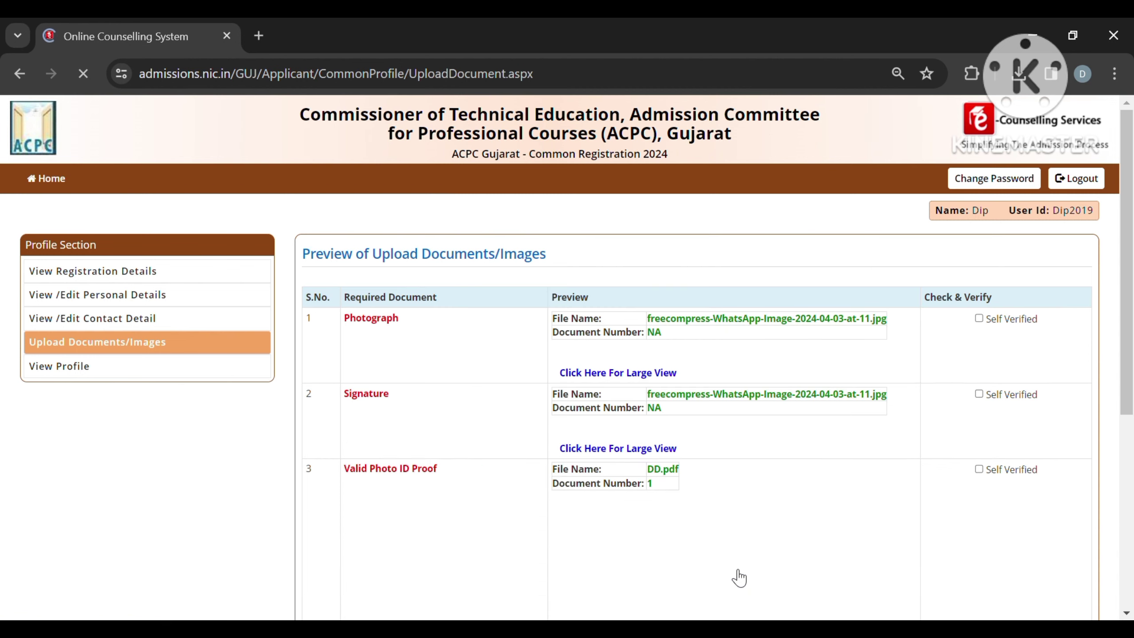
scroll(736, 575, down, 2)
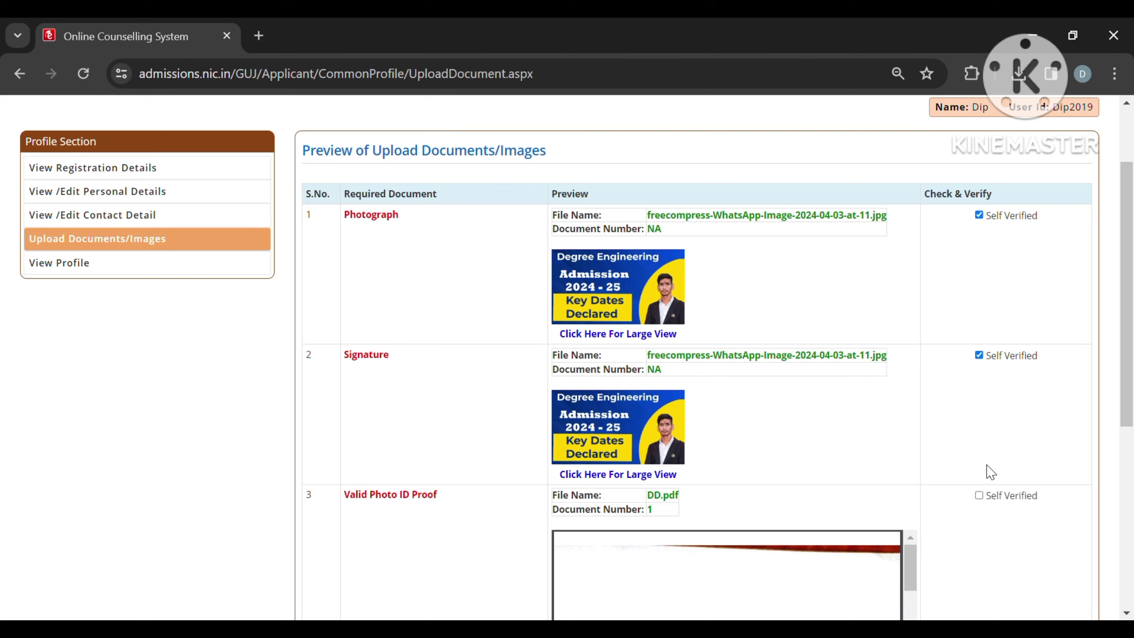
click(979, 496)
scroll(888, 464, down, 5)
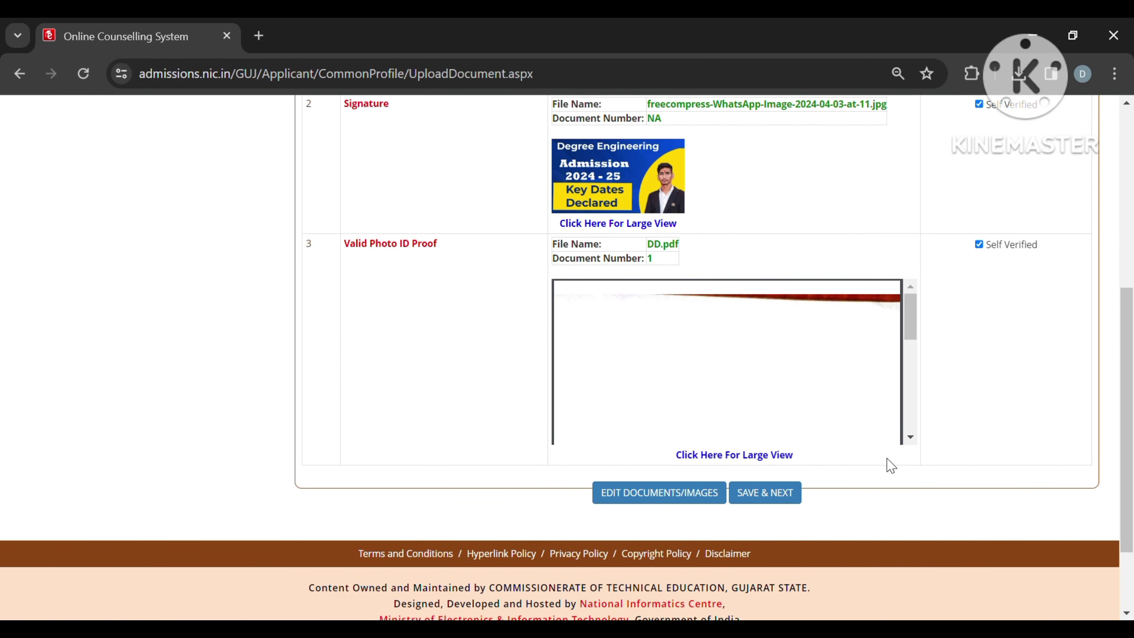
click(777, 499)
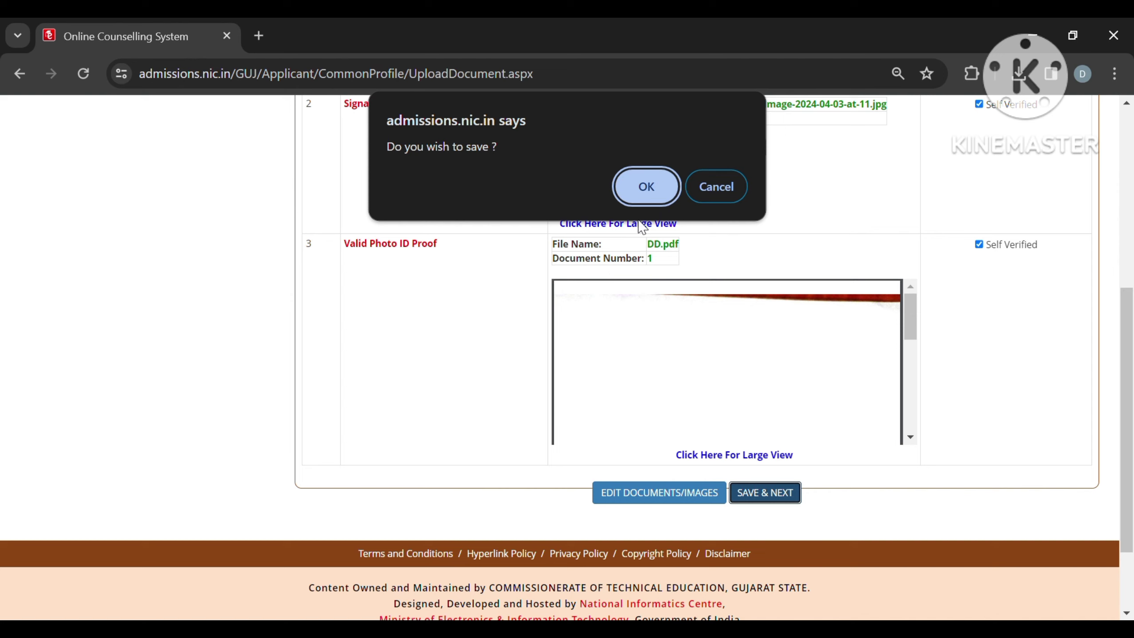
click(648, 191)
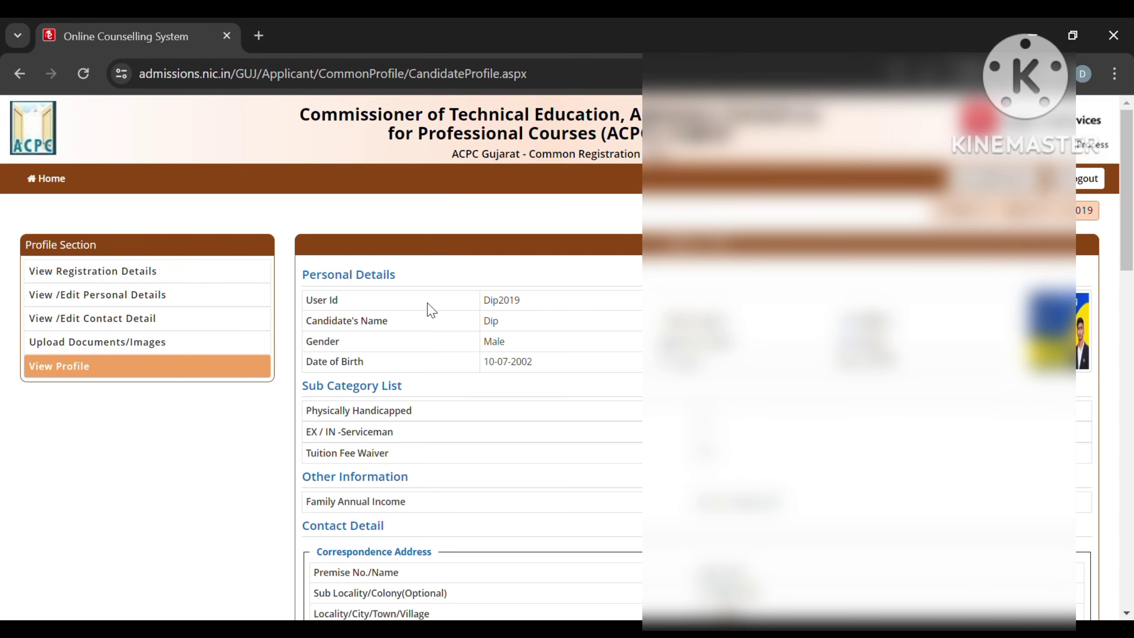
Step: Scroll through View Profile to the Uploaded Documents section, then refresh back to the Dashboard
scroll(456, 348, down, 3)
scroll(456, 348, up, 2)
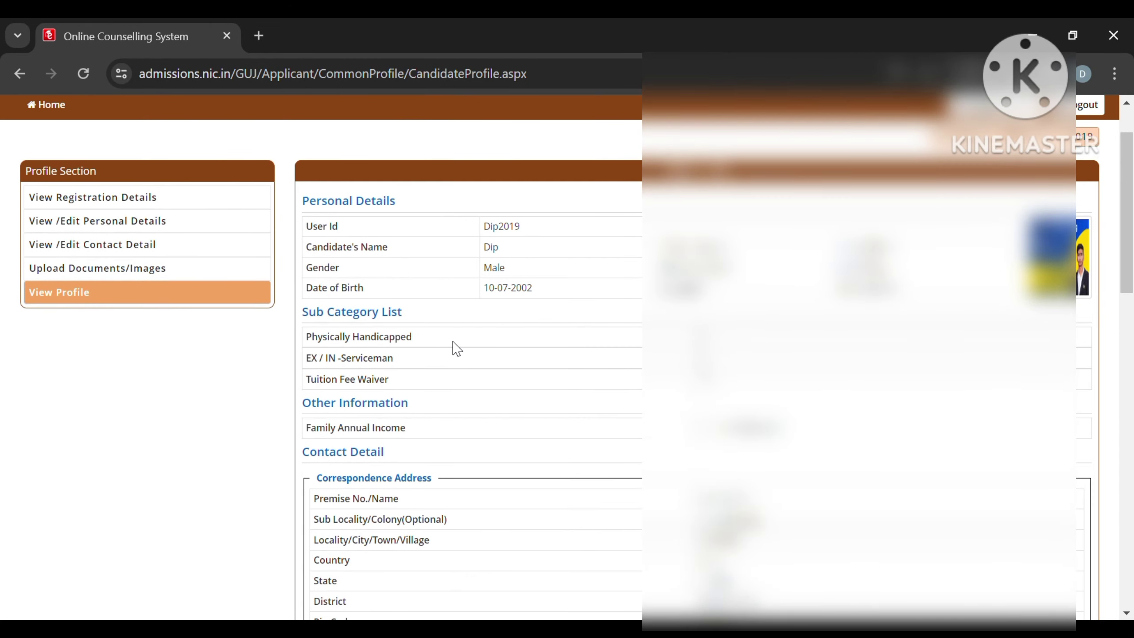
scroll(456, 349, down, 7)
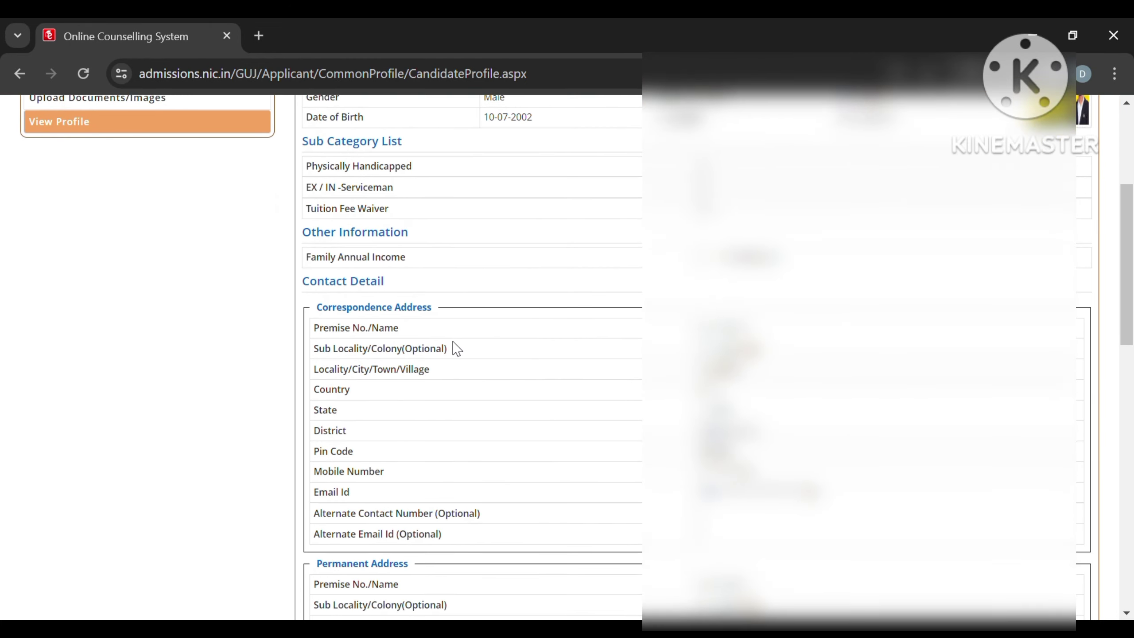
scroll(456, 349, down, 3)
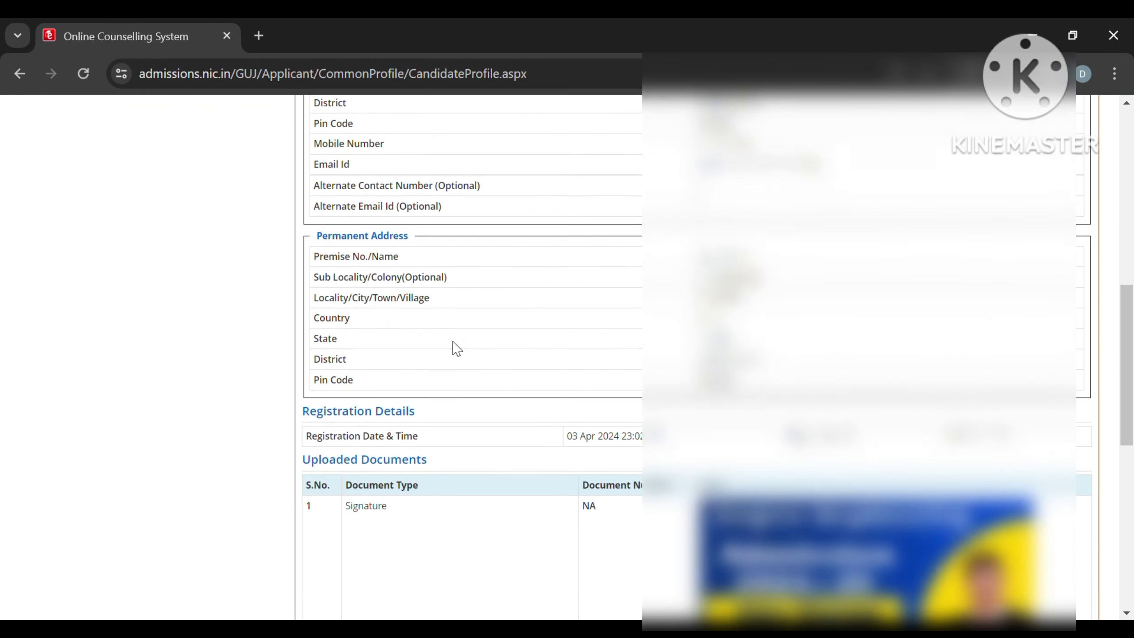
scroll(456, 349, down, 1)
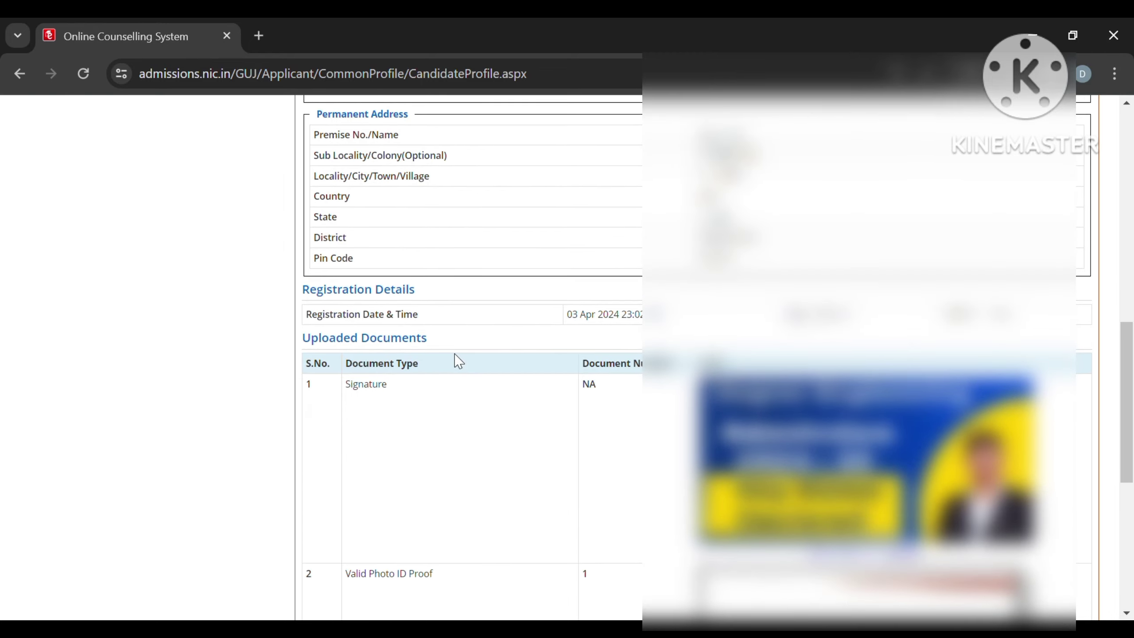
scroll(458, 361, down, 6)
scroll(458, 361, up, 1)
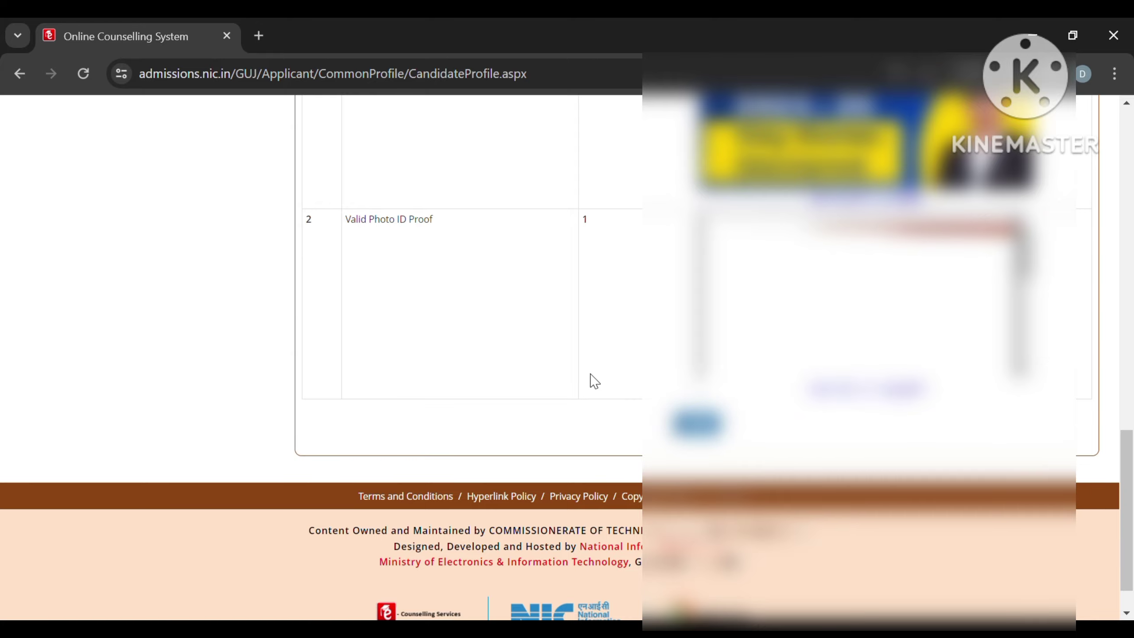
scroll(588, 373, up, 15)
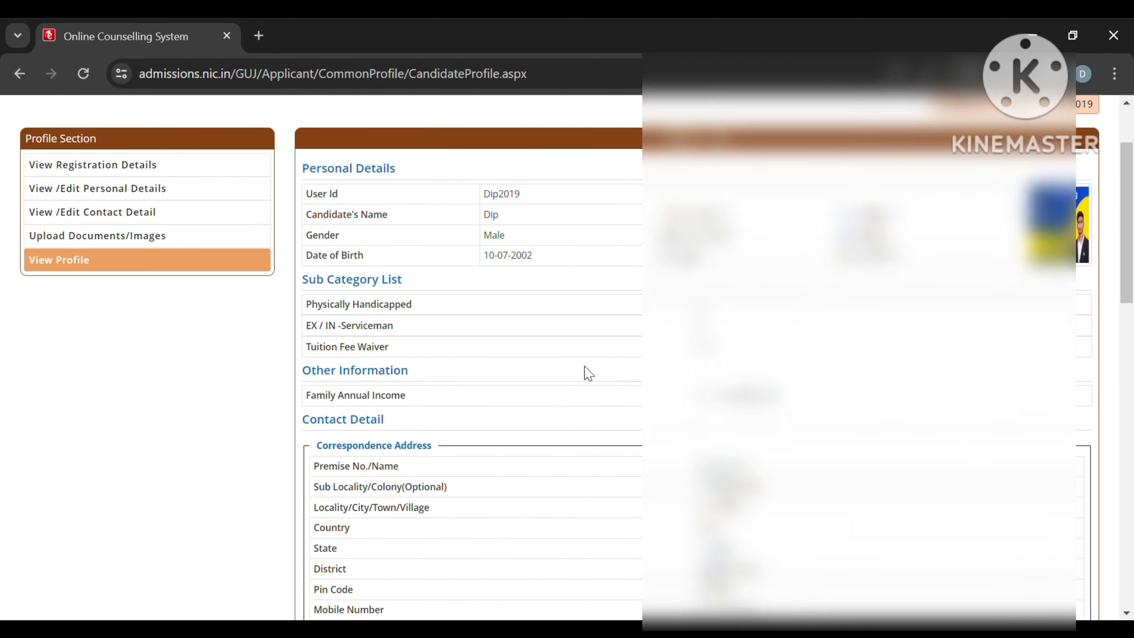
scroll(588, 373, down, 14)
key(F5)
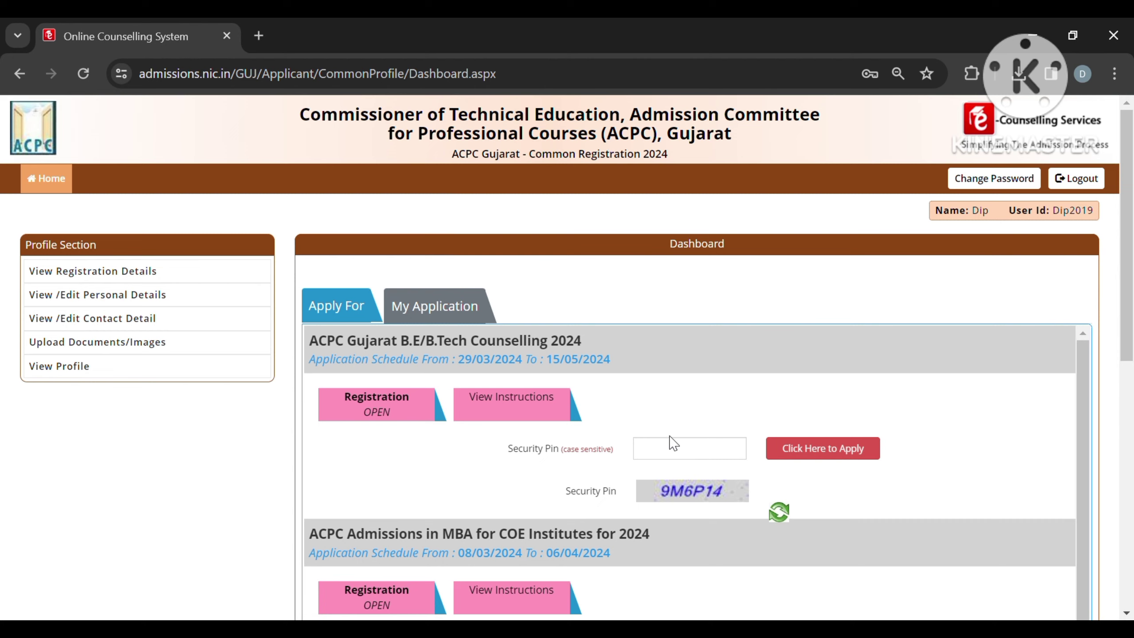
Step: Enter the security pin and apply for B.E/B.Tech Counselling 2024, confirming with Proceed
click(685, 459)
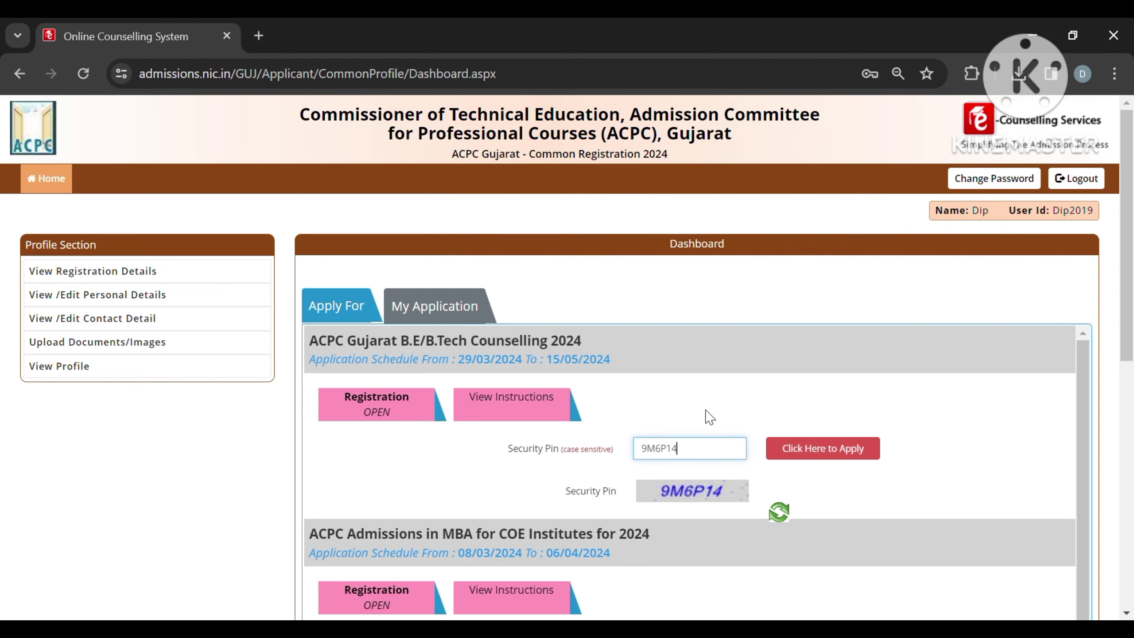
click(827, 454)
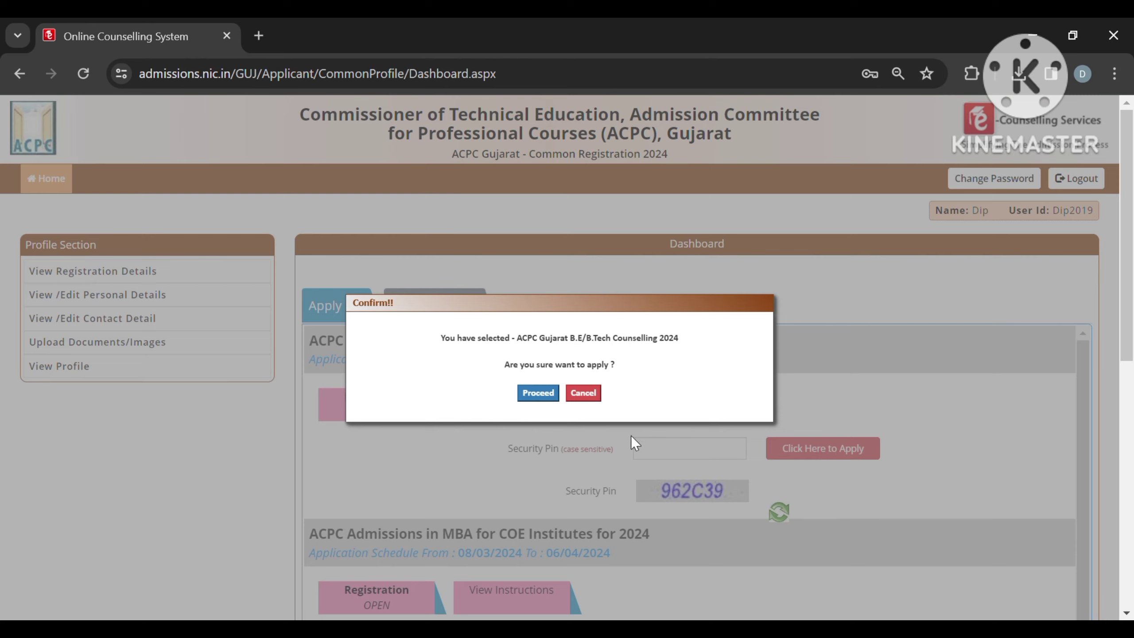
click(541, 393)
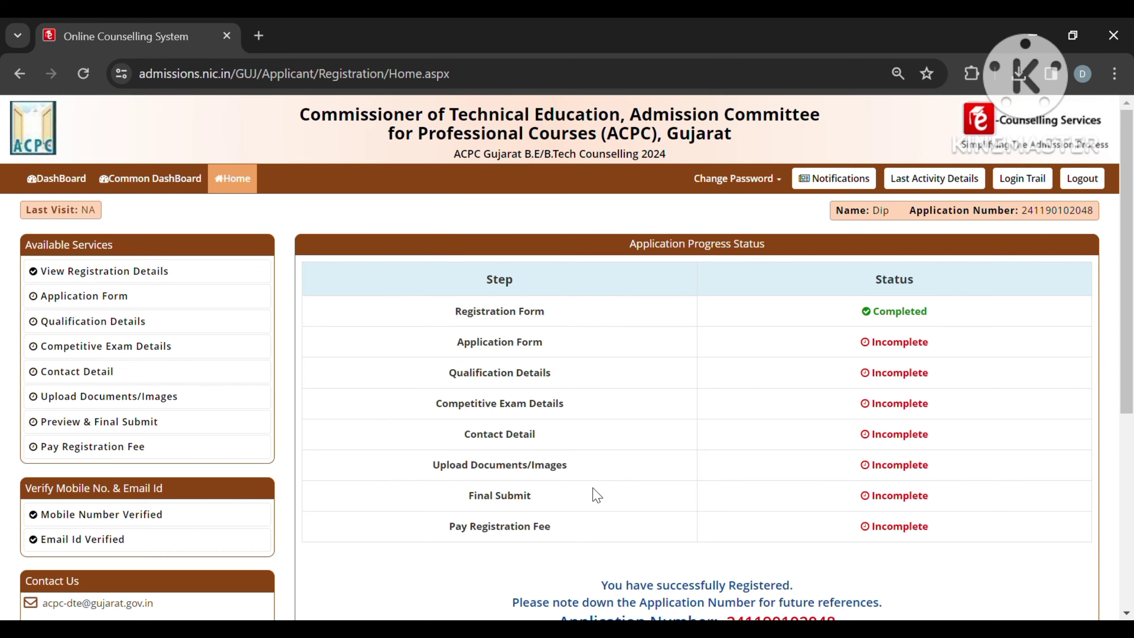
Step: Open the Application Form from Available Services and save it unchanged, confirming with Yes
scroll(589, 496, down, 3)
scroll(596, 495, up, 1)
scroll(596, 495, up, 2)
click(183, 297)
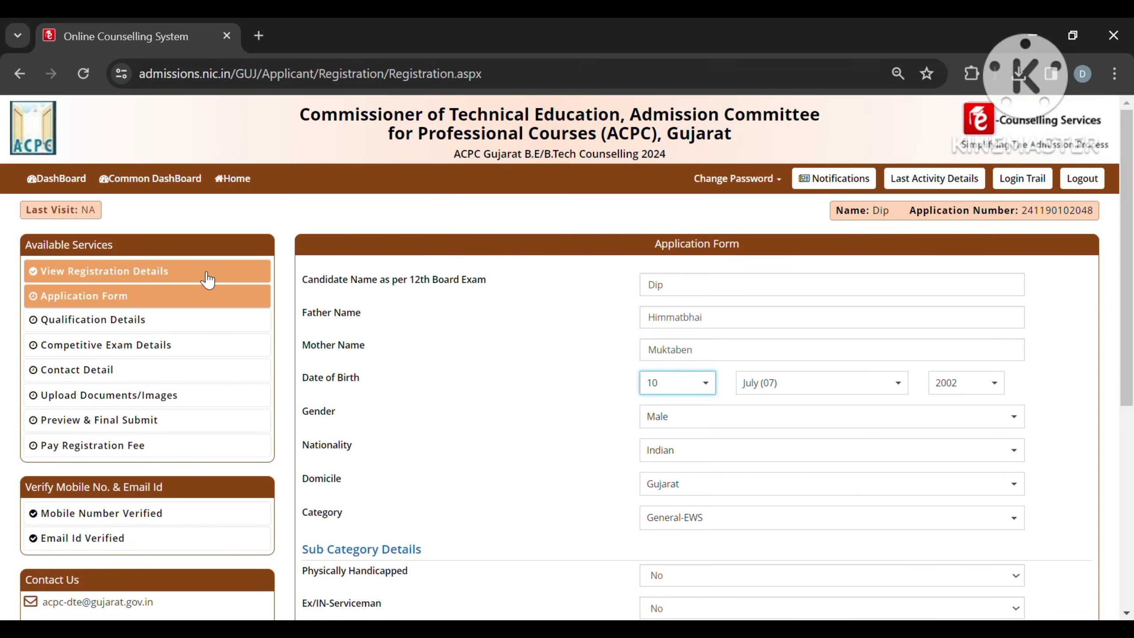
scroll(540, 443, down, 3)
scroll(538, 437, down, 3)
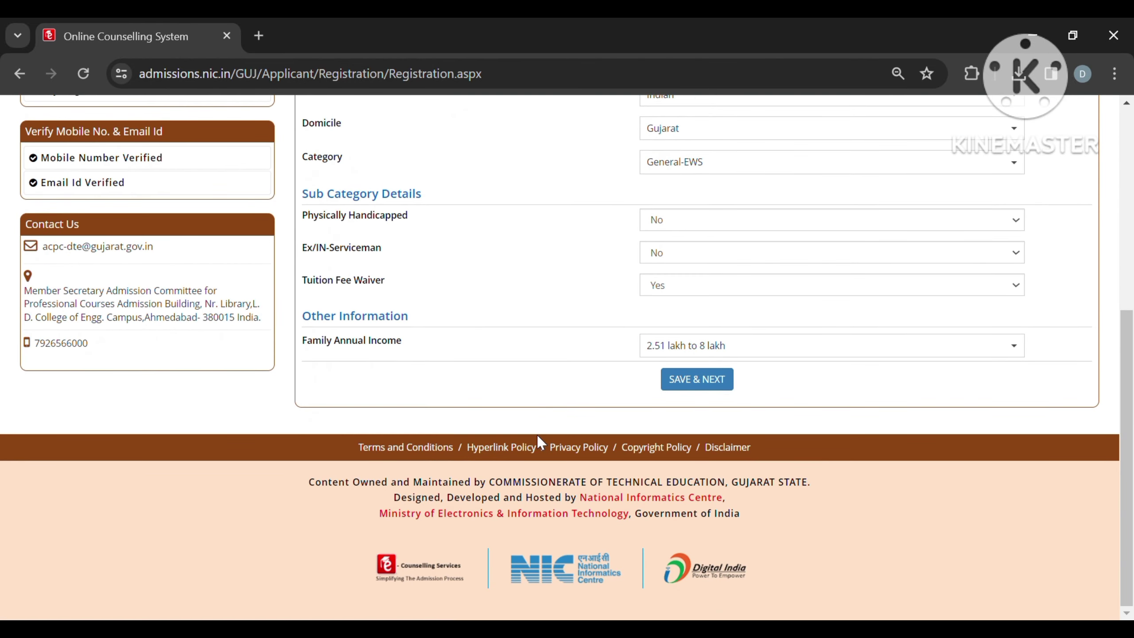
scroll(539, 440, up, 2)
click(701, 504)
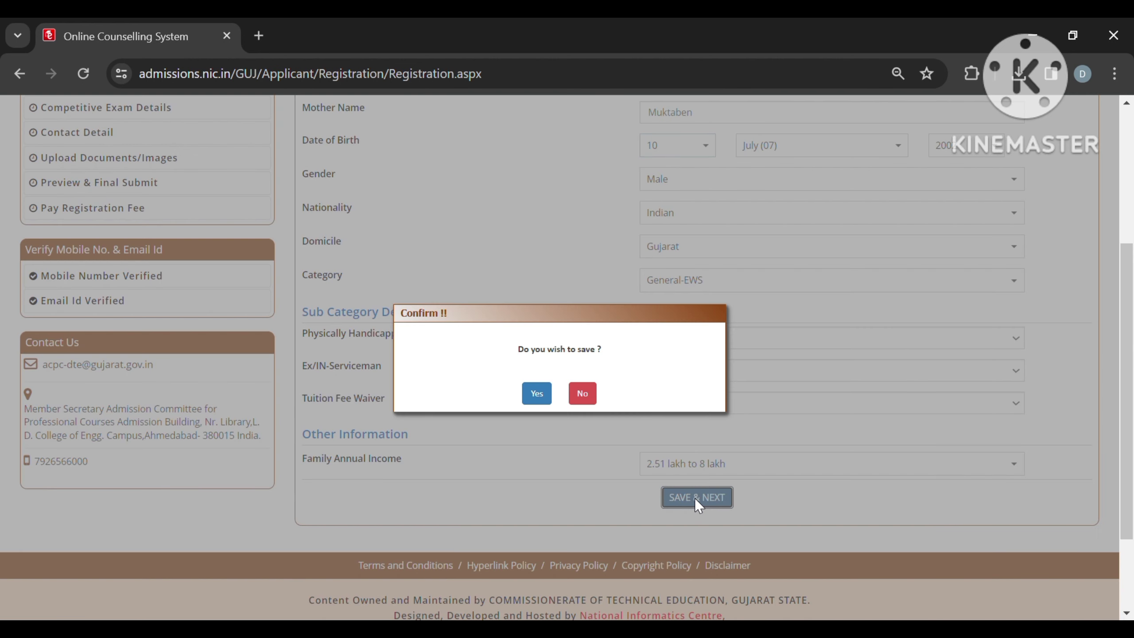
click(534, 393)
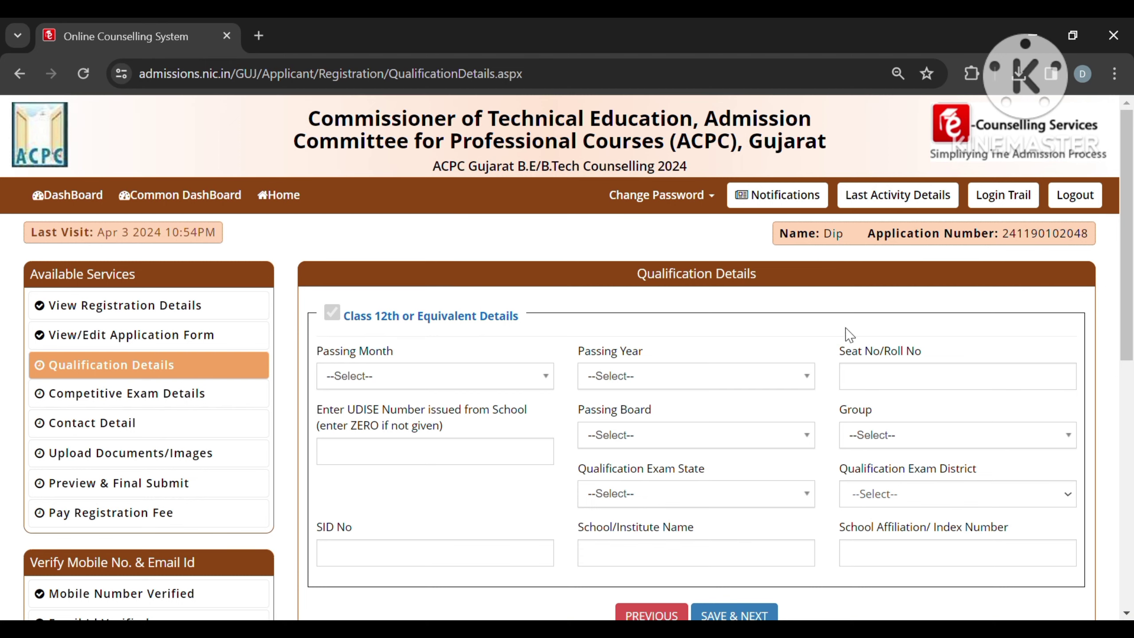
Step: Set the Class 12th passing month to April (04), year 2024, and enter the seat number
scroll(499, 410, down, 2)
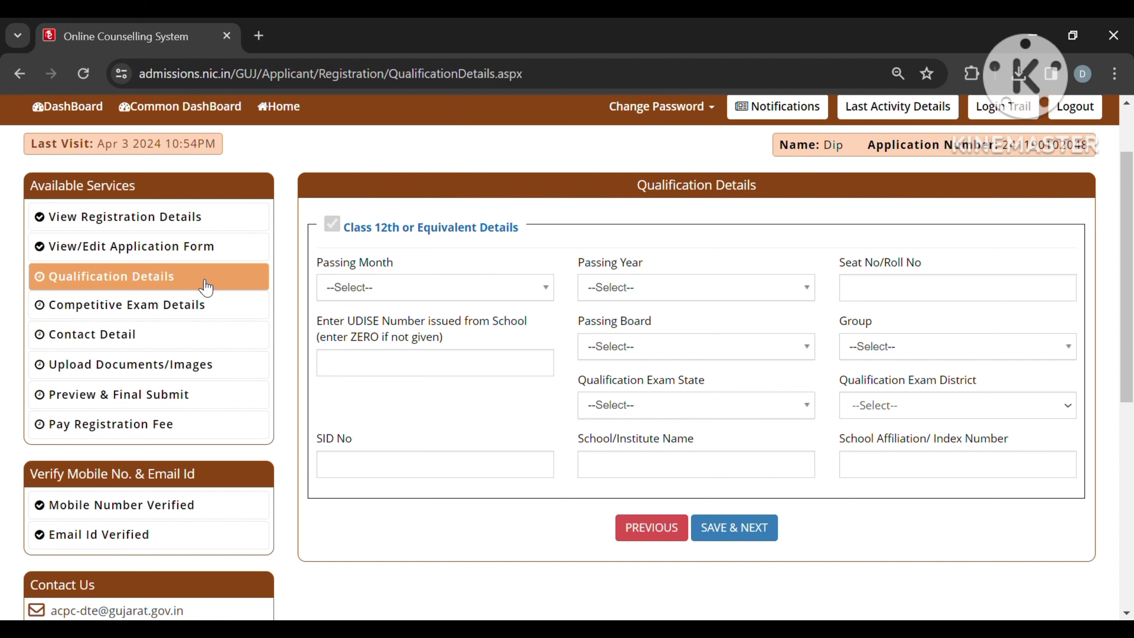
click(390, 292)
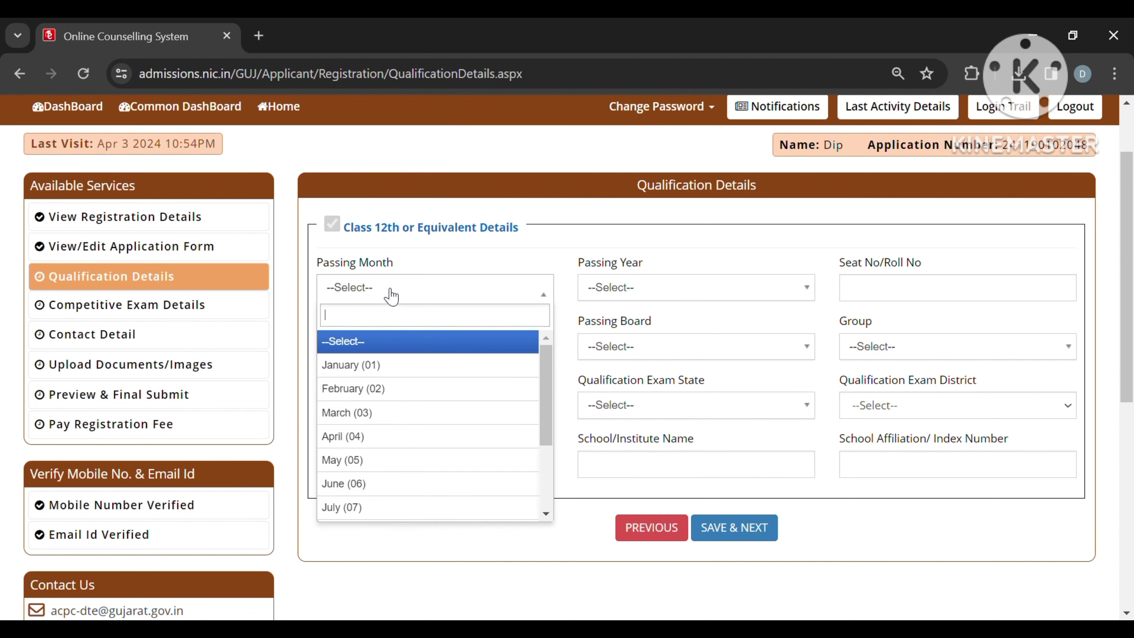
click(413, 436)
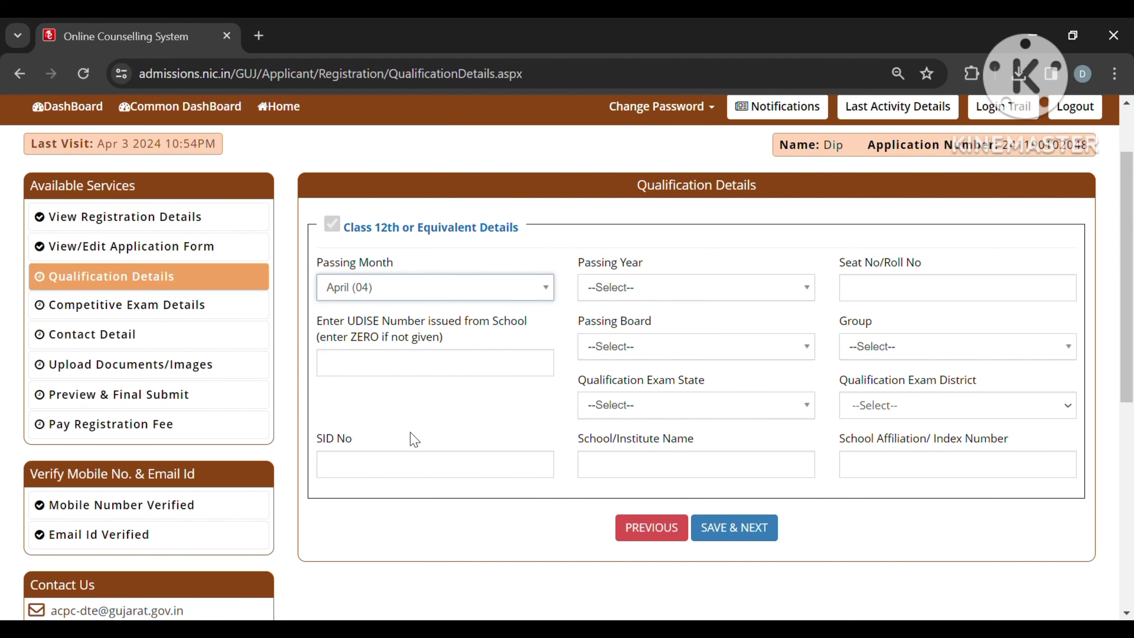
click(662, 302)
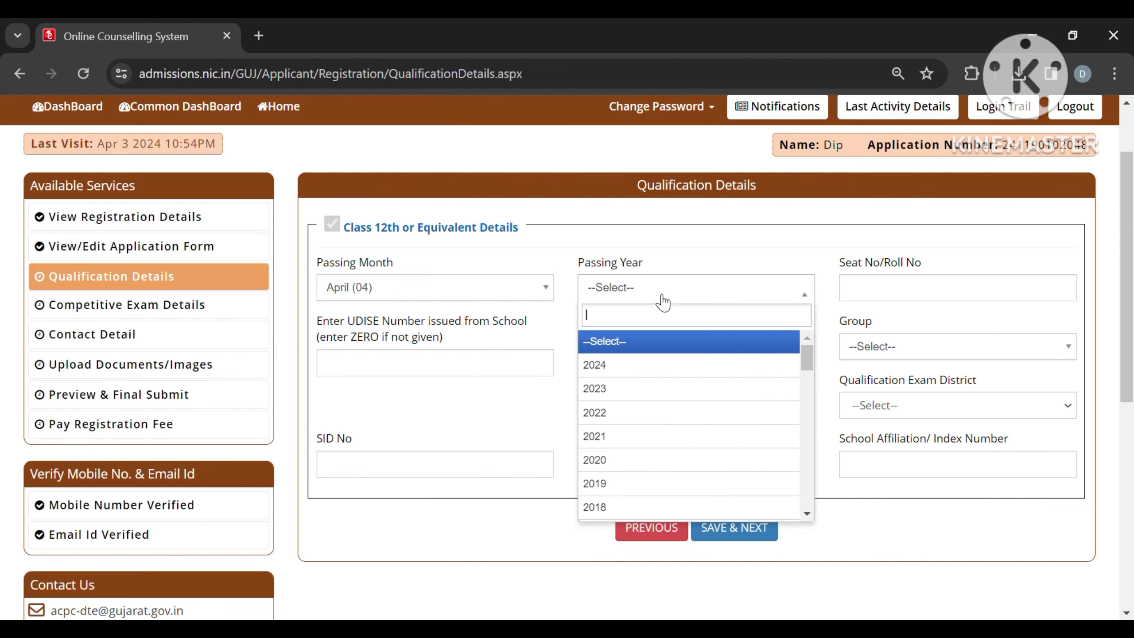
click(665, 365)
click(933, 296)
text(123)
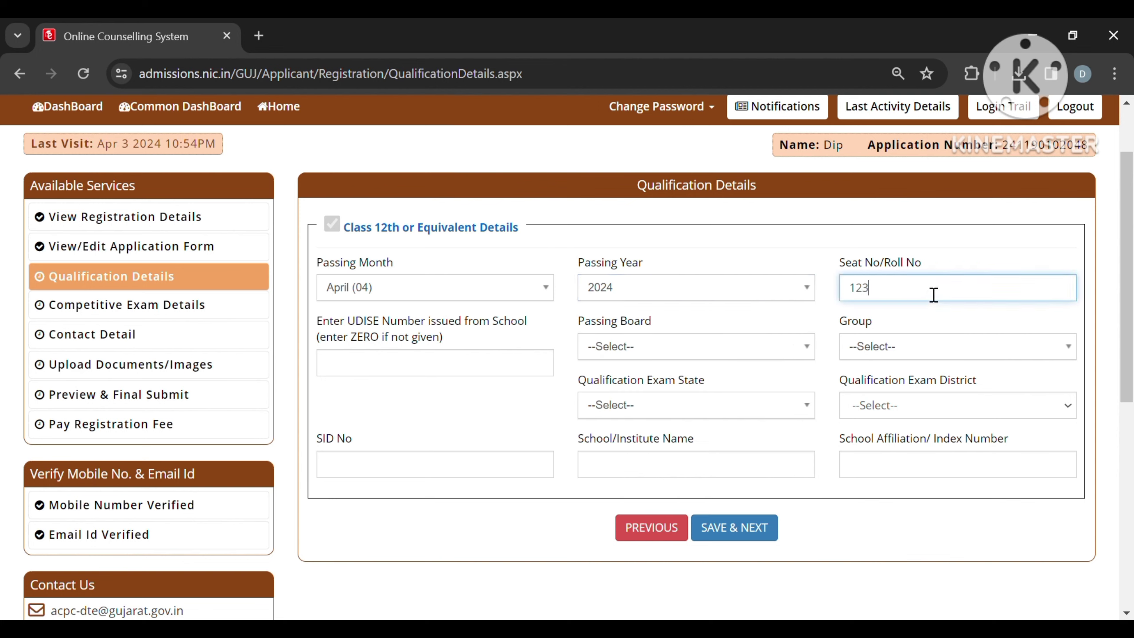
text(23334)
Step: Enter UDISE number 12345645, choose the Gujarat secondary and higher secondary board and Group A
click(436, 377)
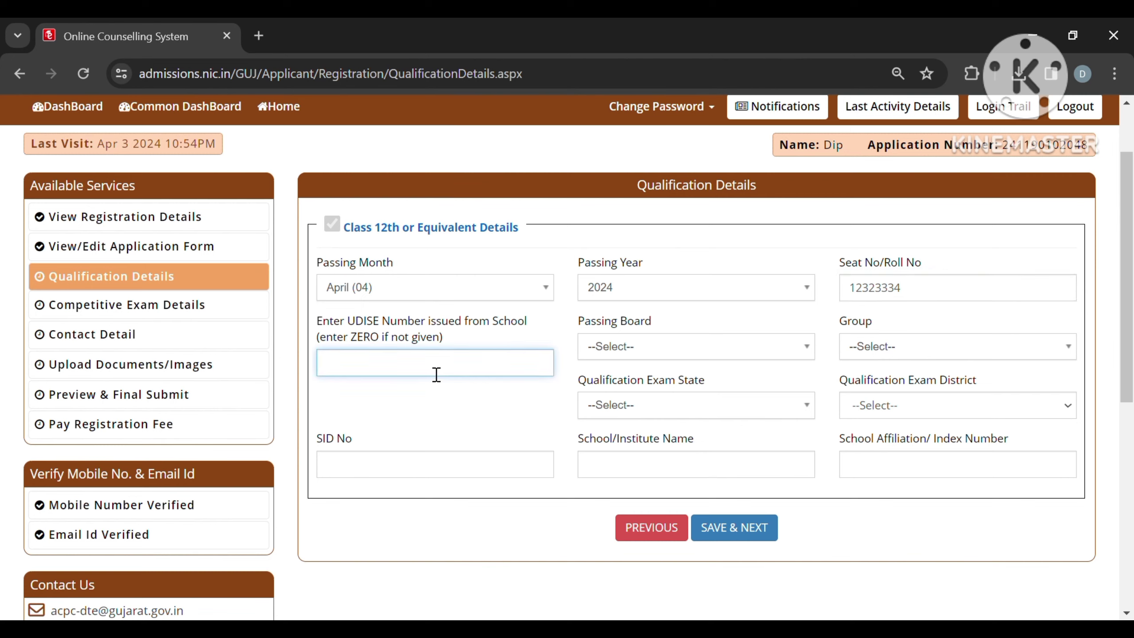
text(12345645)
click(639, 355)
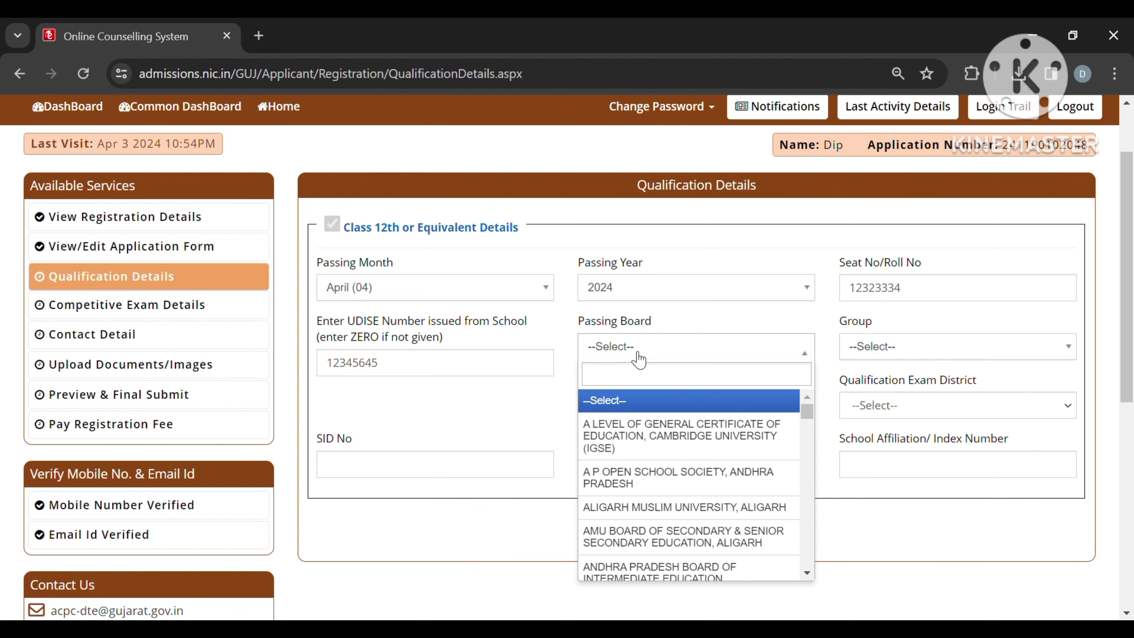
text(GUJ)
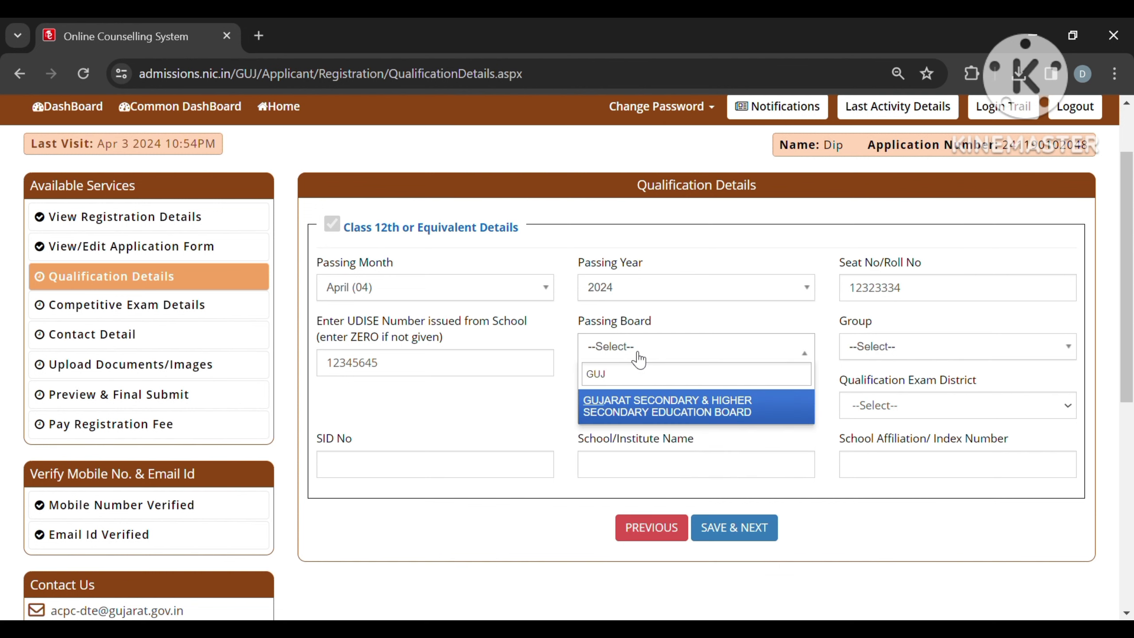
click(650, 412)
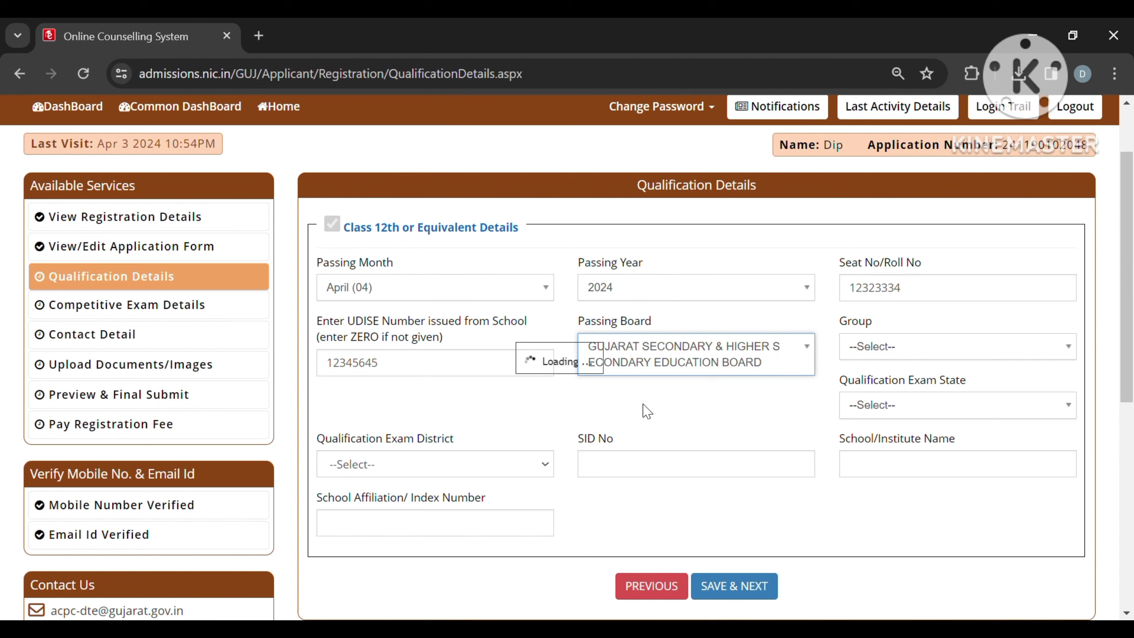
click(929, 354)
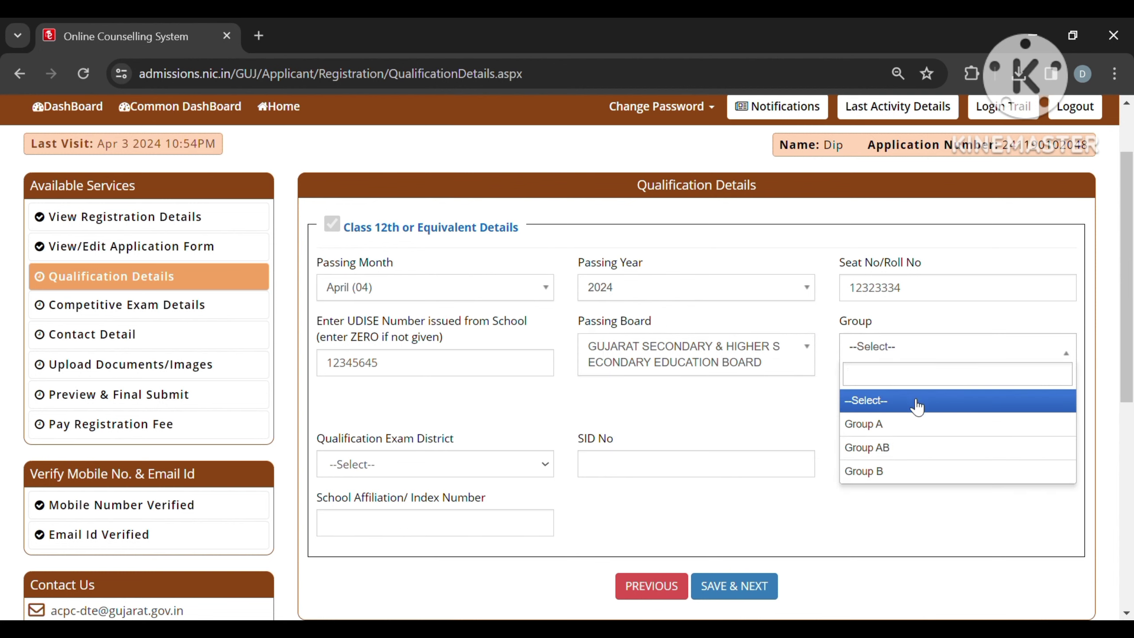
click(919, 432)
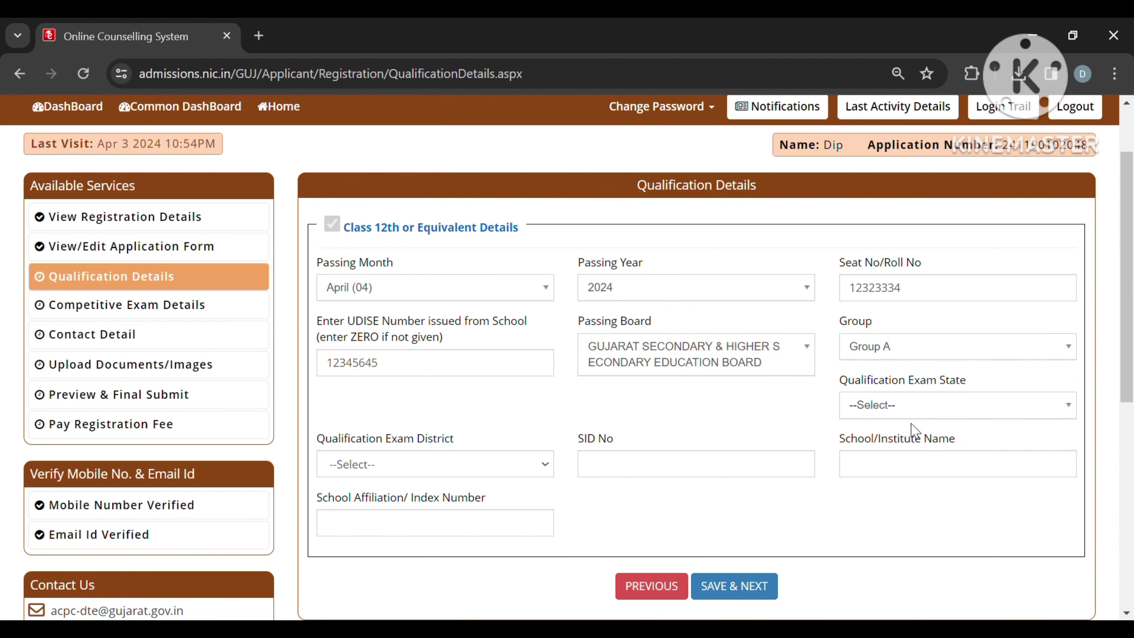
Step: Set the qualification exam state to Gujarat, district AHMEDABAD, and enter the SID number
click(880, 412)
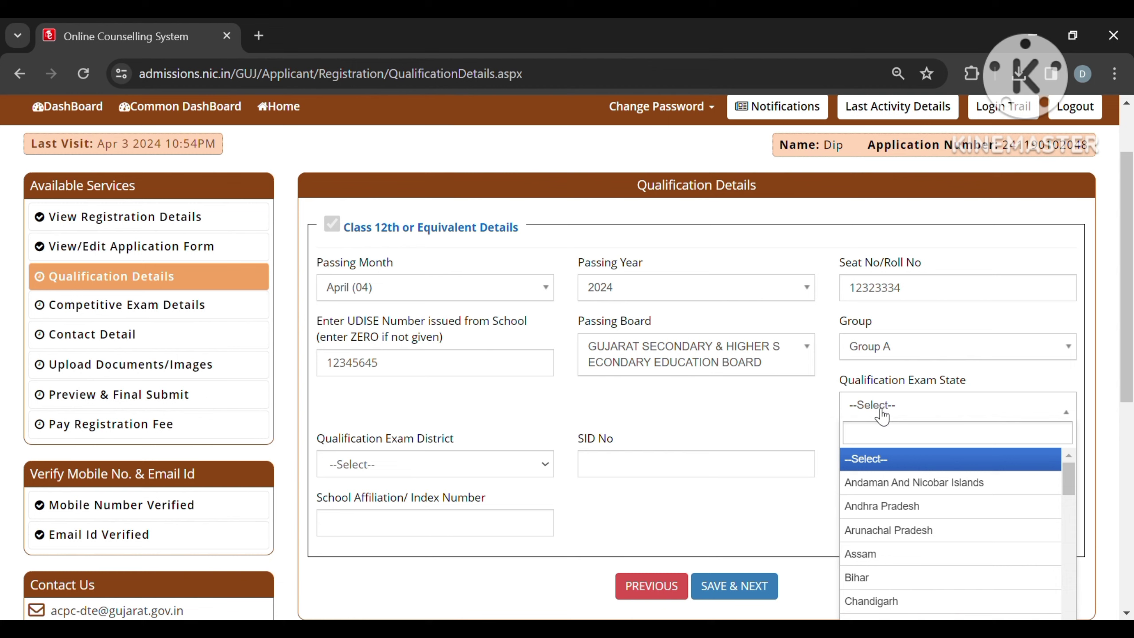
text(GUJ)
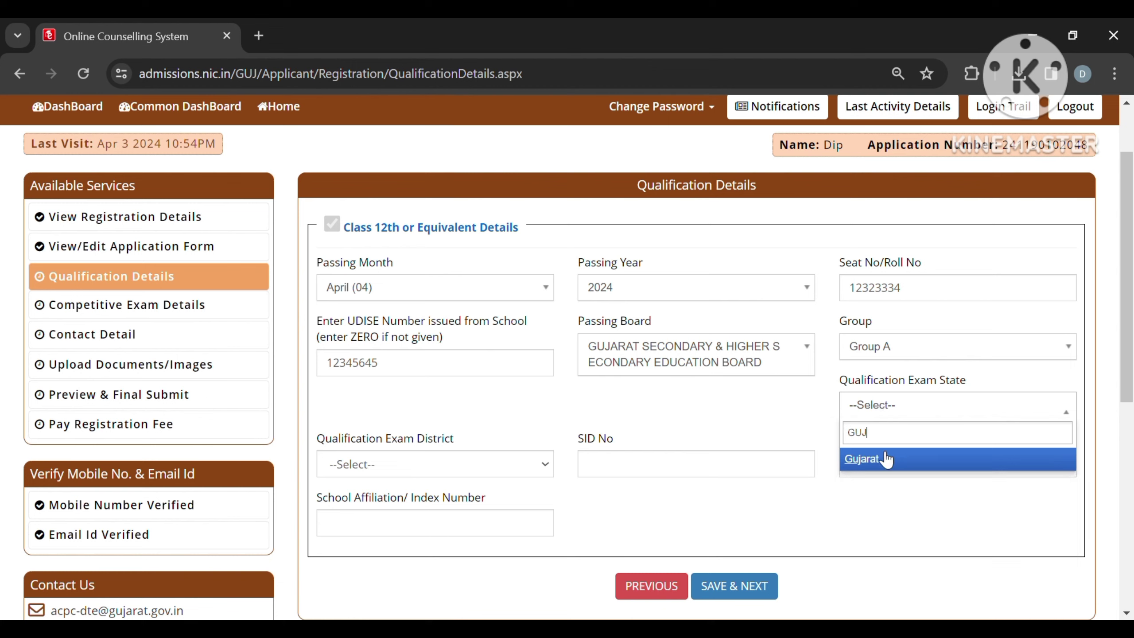
click(885, 463)
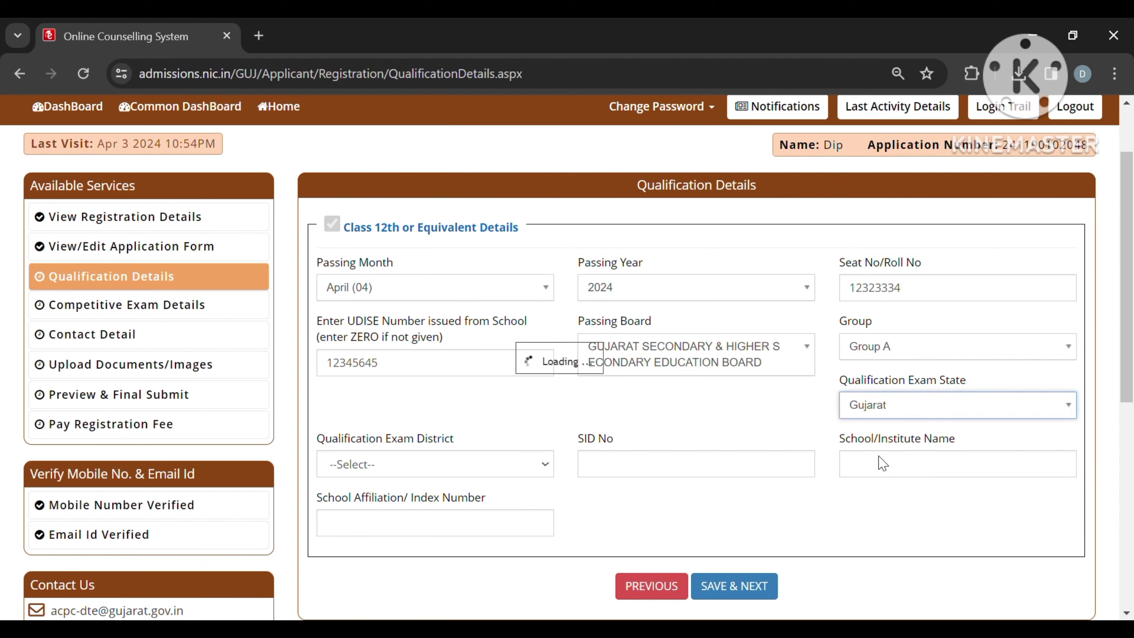
click(458, 473)
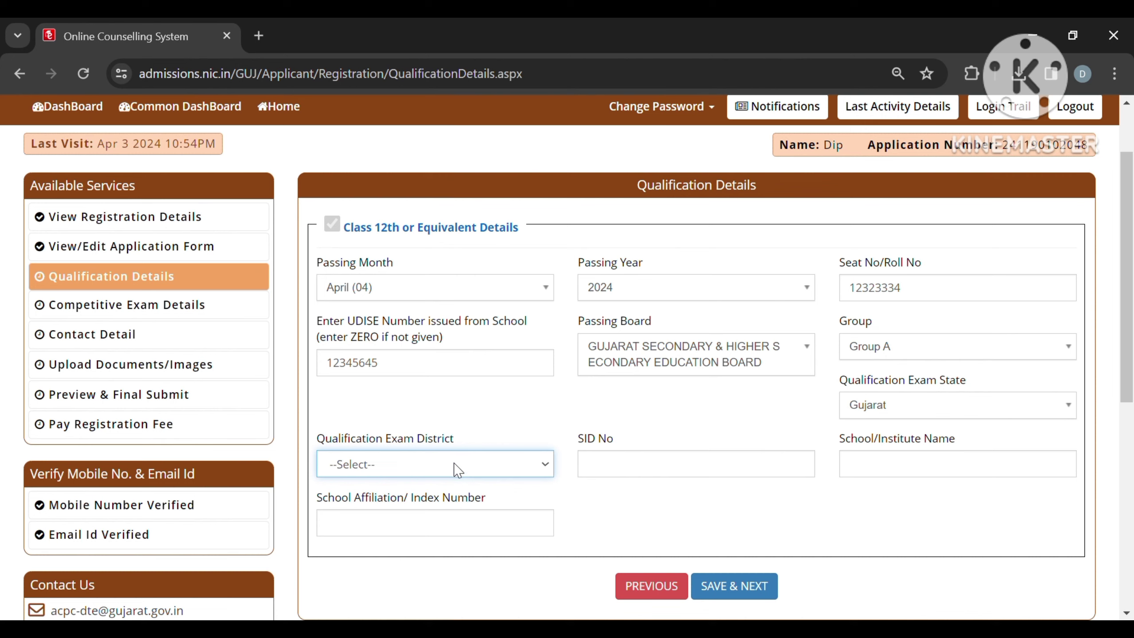
key(Down)
click(705, 474)
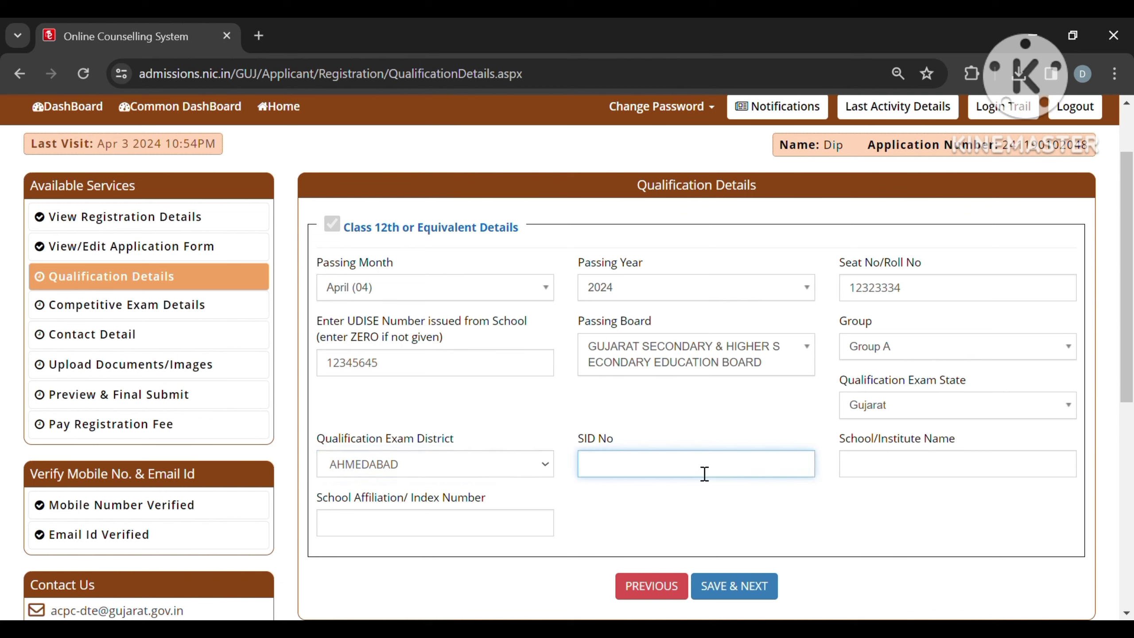
text(DF454FT)
Step: Enter school name '333234F' and affiliation number 'DFTRFREF', then save and confirm
click(913, 464)
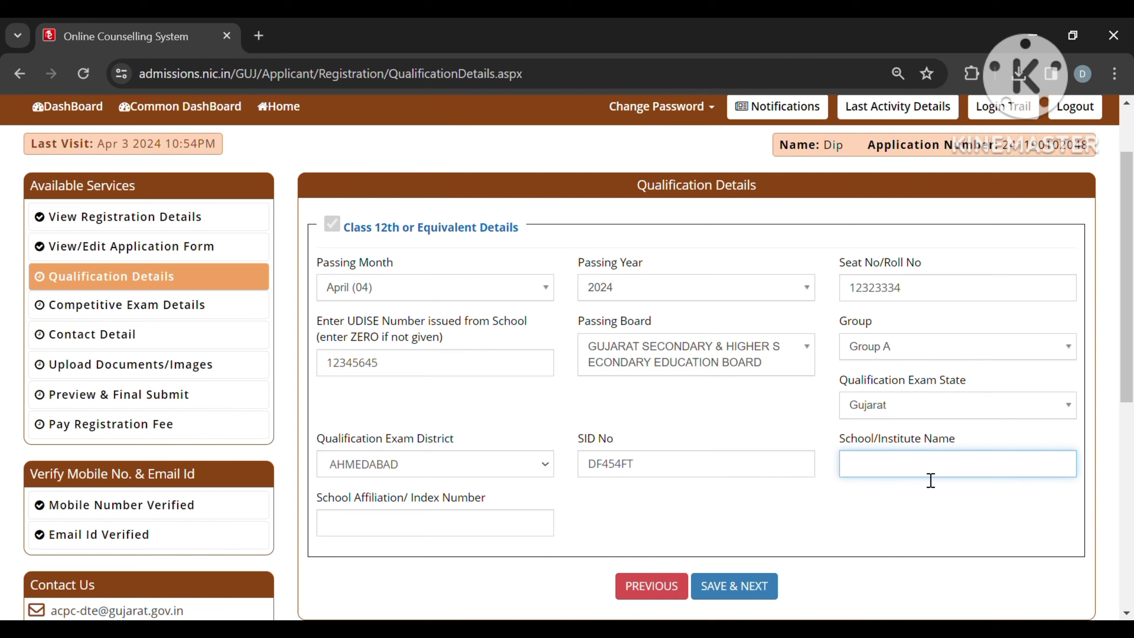
text(333234F)
click(489, 540)
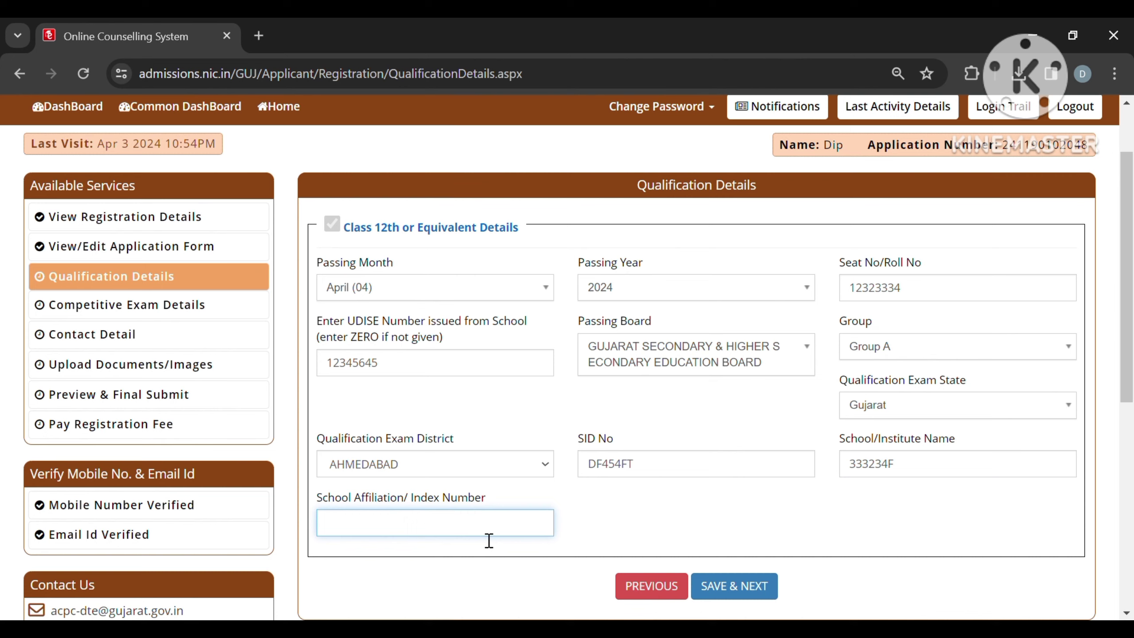
text(DFTRFREF)
click(745, 588)
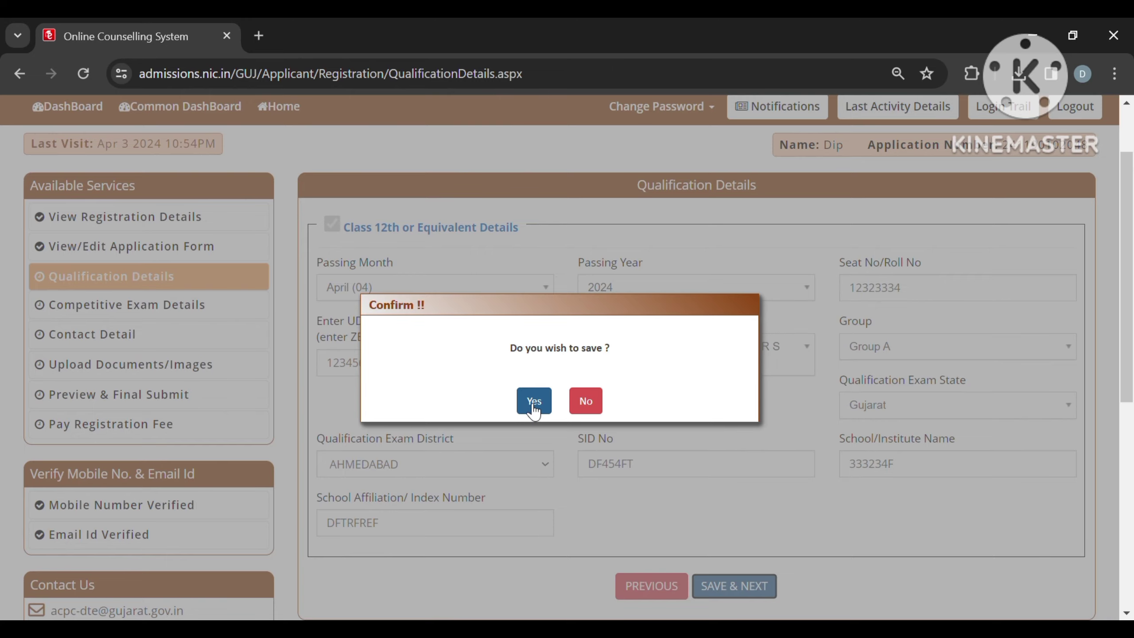
click(531, 402)
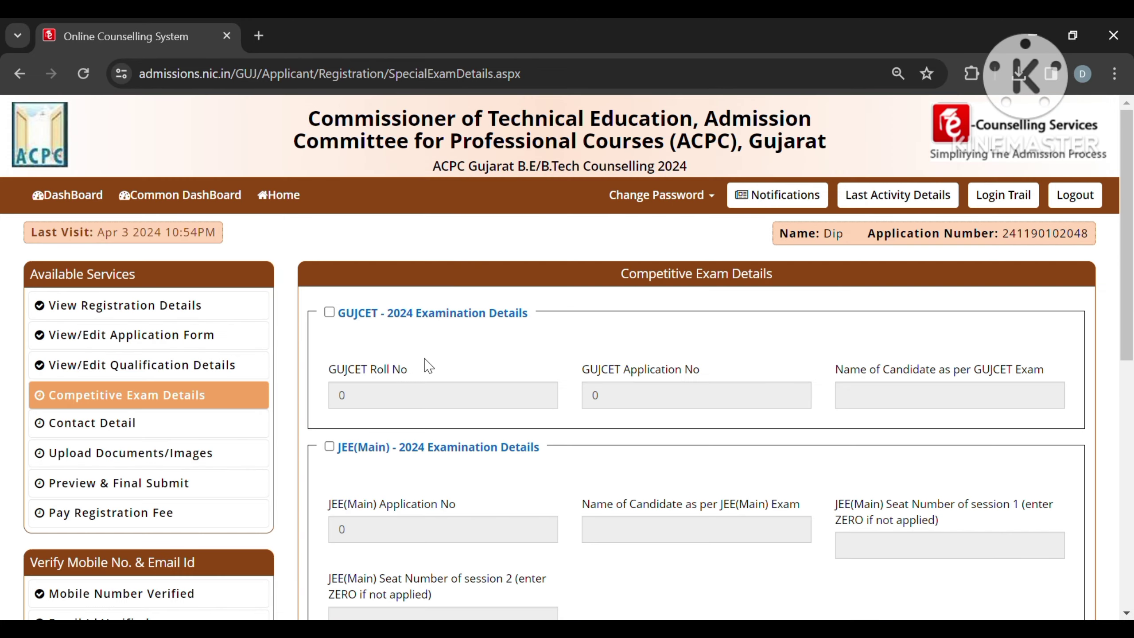
Step: Tick the GUJCET - 2024 and JEE(Main) - 2024 Examination Details checkboxes
scroll(431, 362, down, 1)
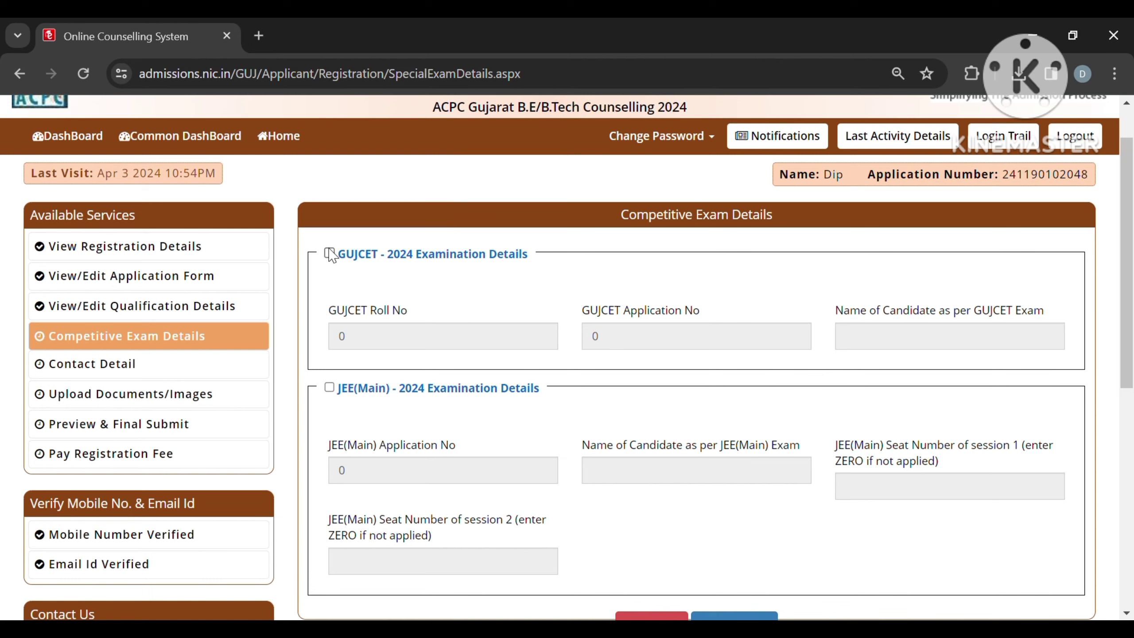
click(330, 254)
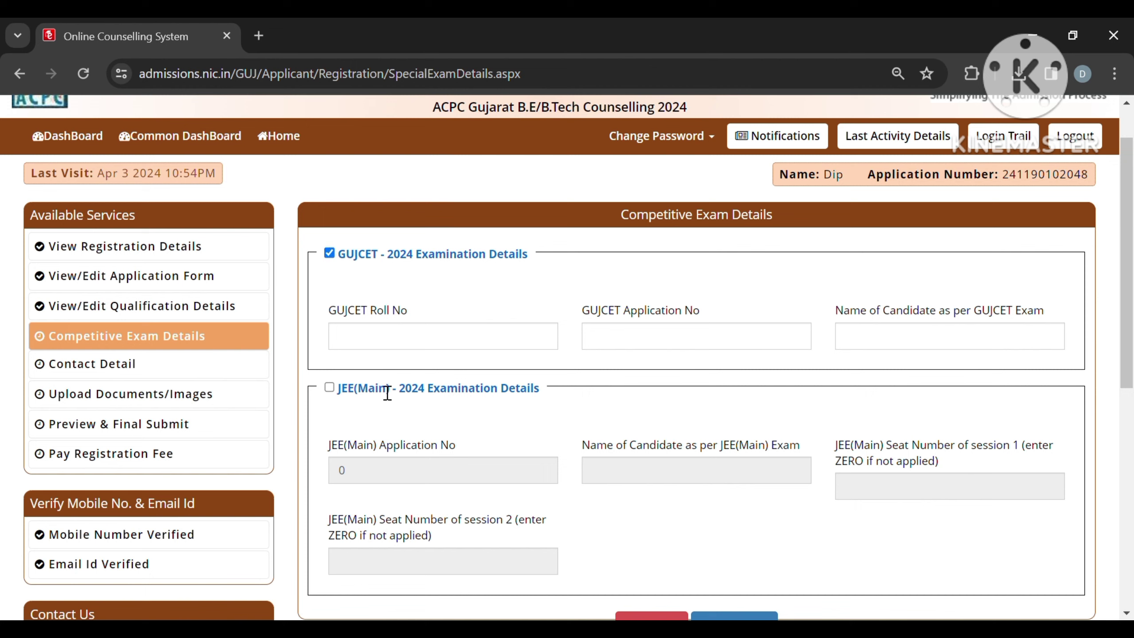
click(332, 390)
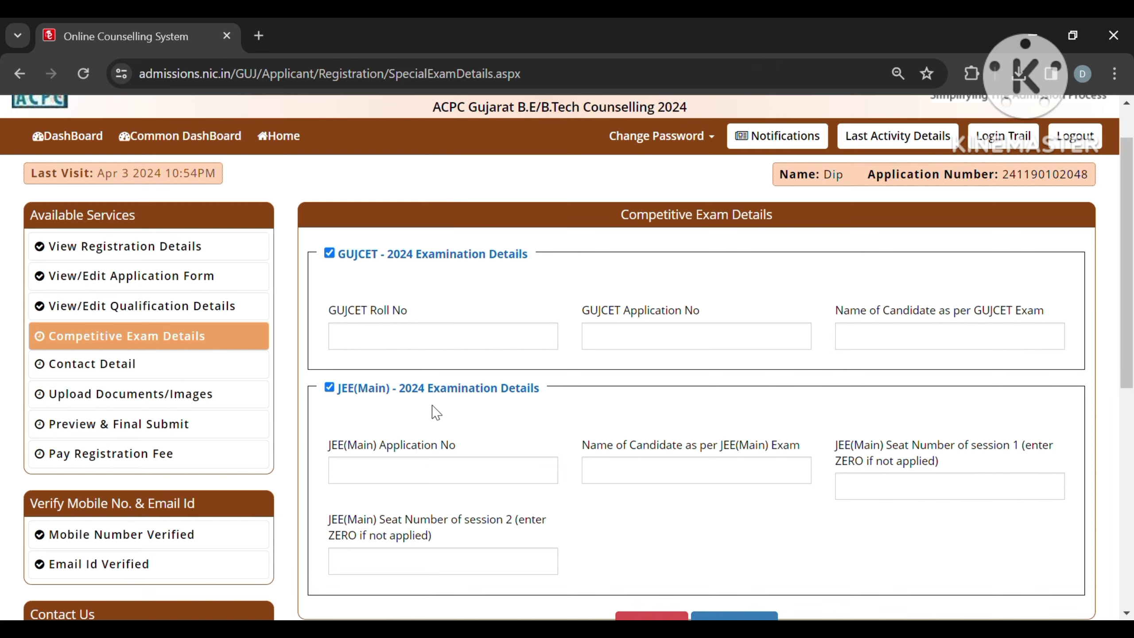
Step: Fill in the GUJCET roll number, application number and candidate name
click(385, 340)
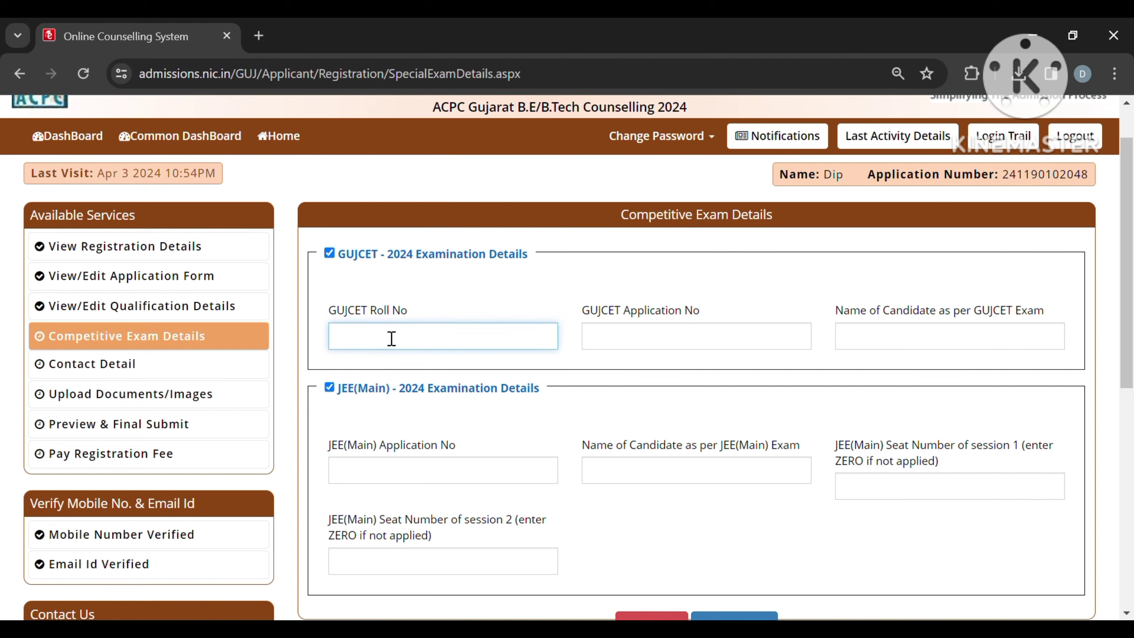
text(4345EDRFGG)
click(650, 353)
text(23)
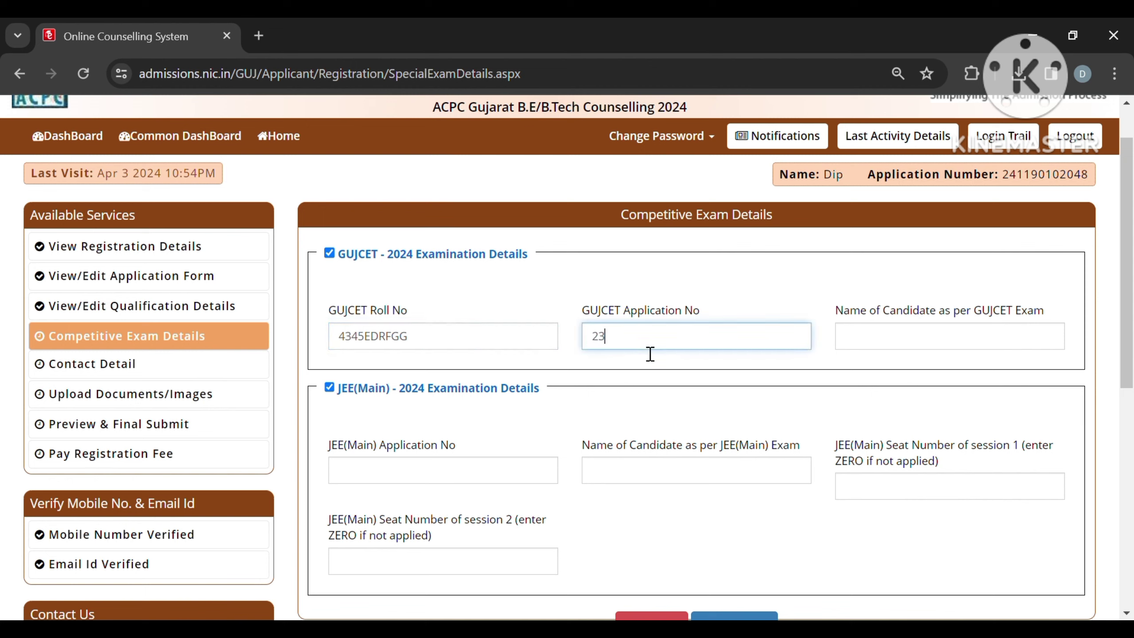
text(443435)
click(880, 356)
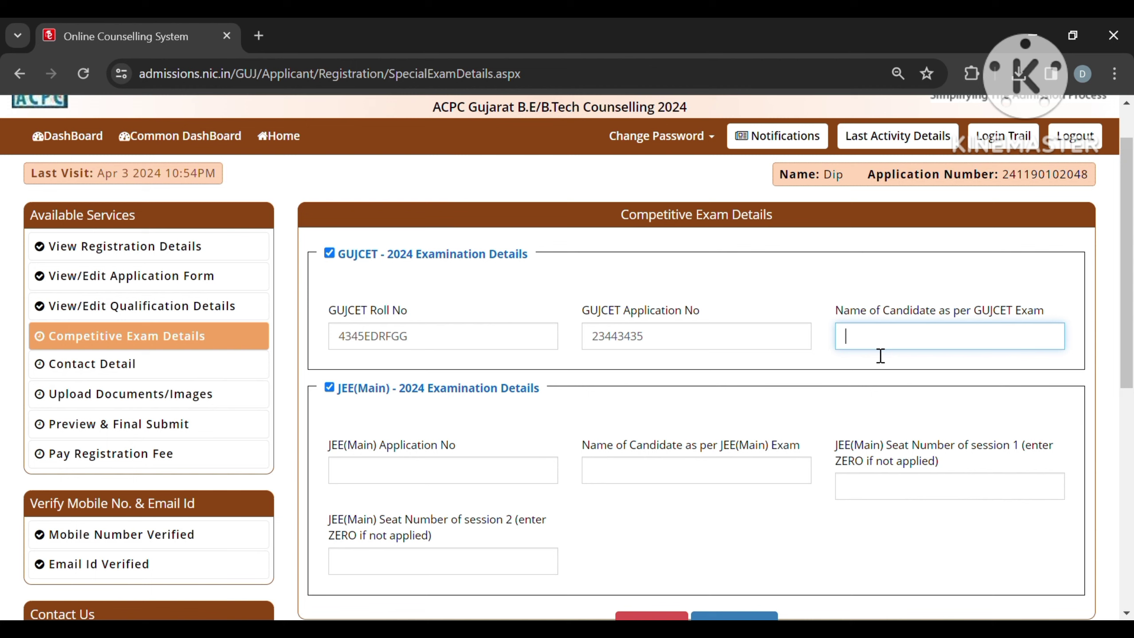
text(F454VVVVVVVVVY)
Step: Fill in the JEE(Main) application number, candidate name and session seat numbers
click(479, 493)
text(FD3)
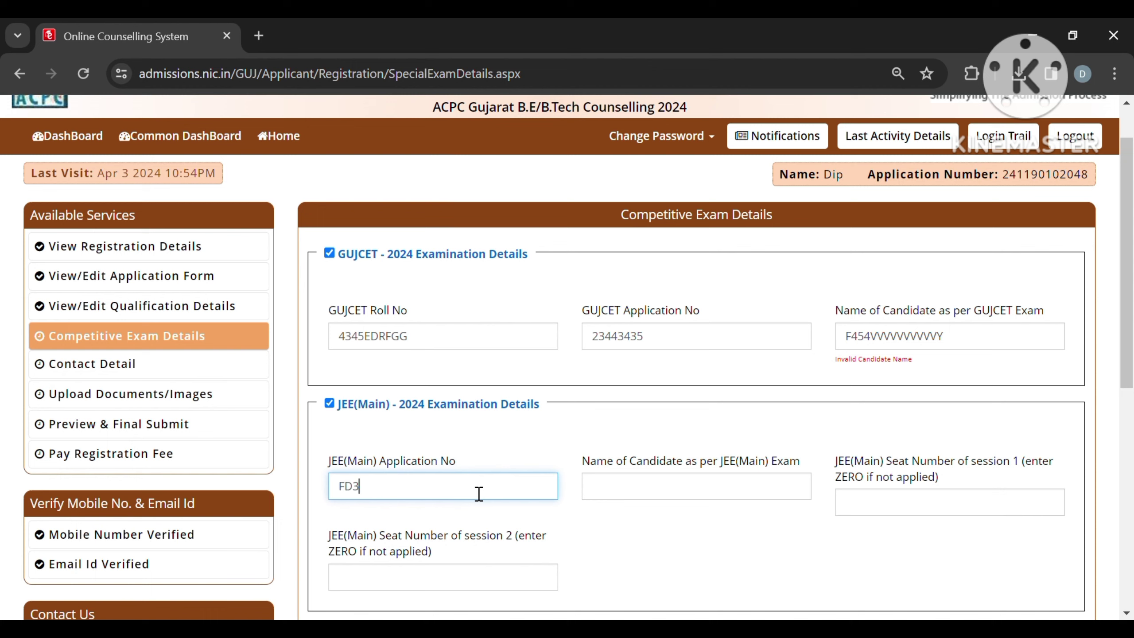
text(43454355)
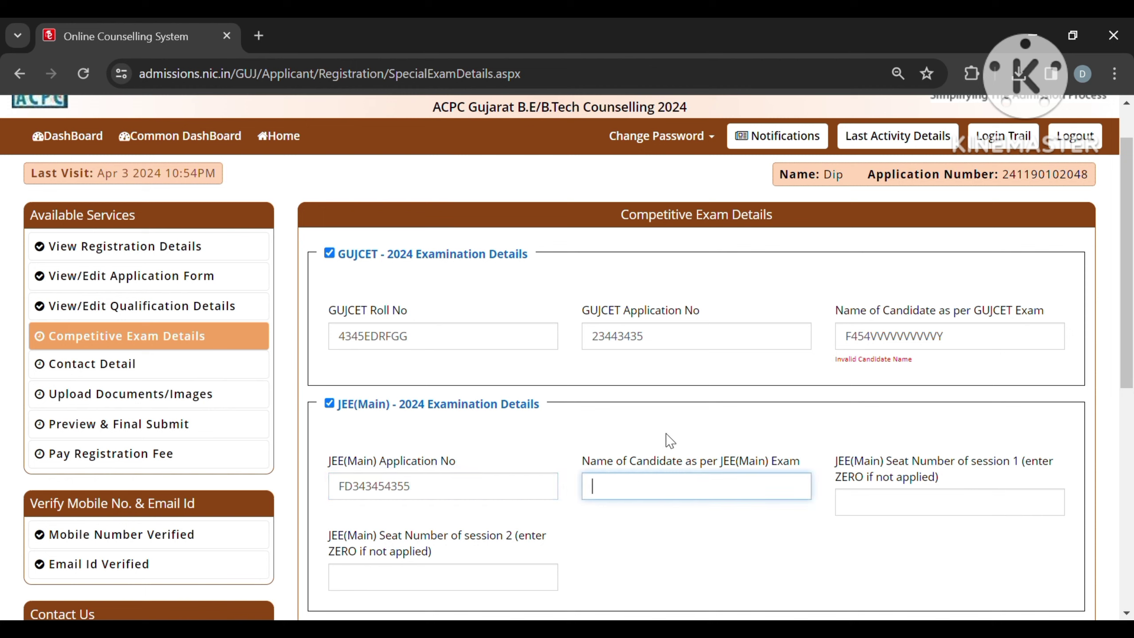
text(TGFGVCD34556)
click(886, 512)
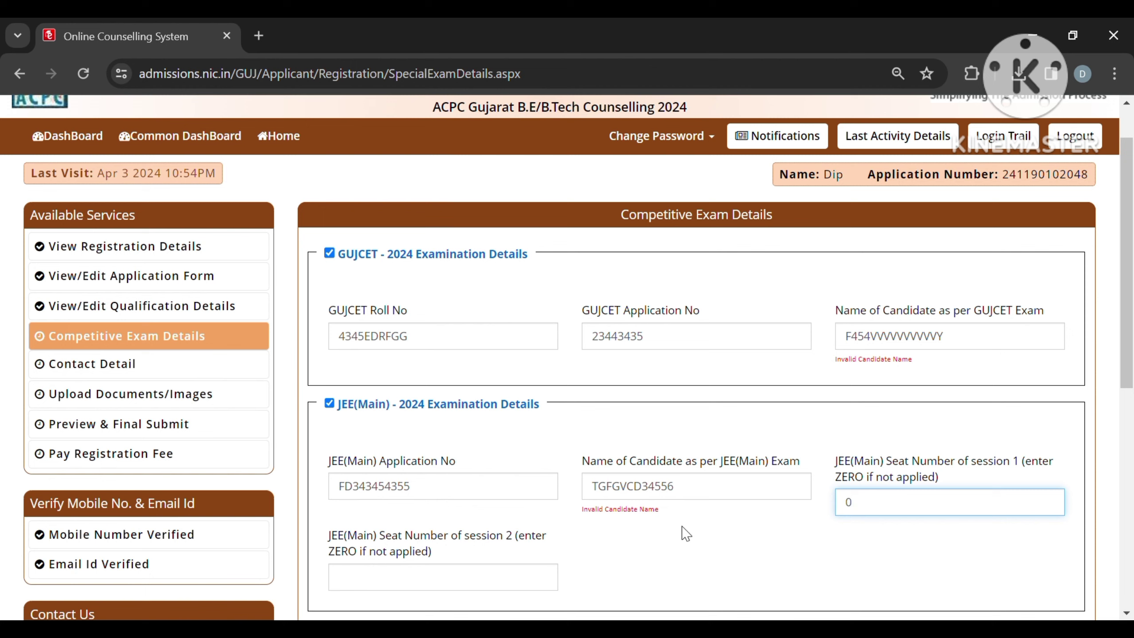
click(427, 584)
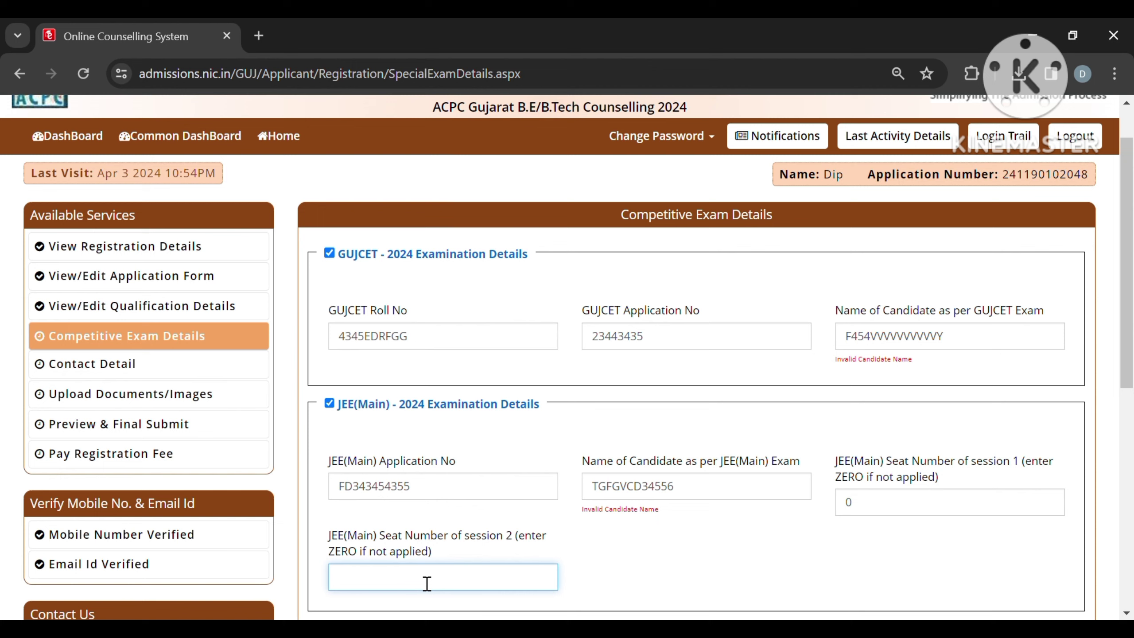
text(55667T567)
scroll(629, 568, down, 1)
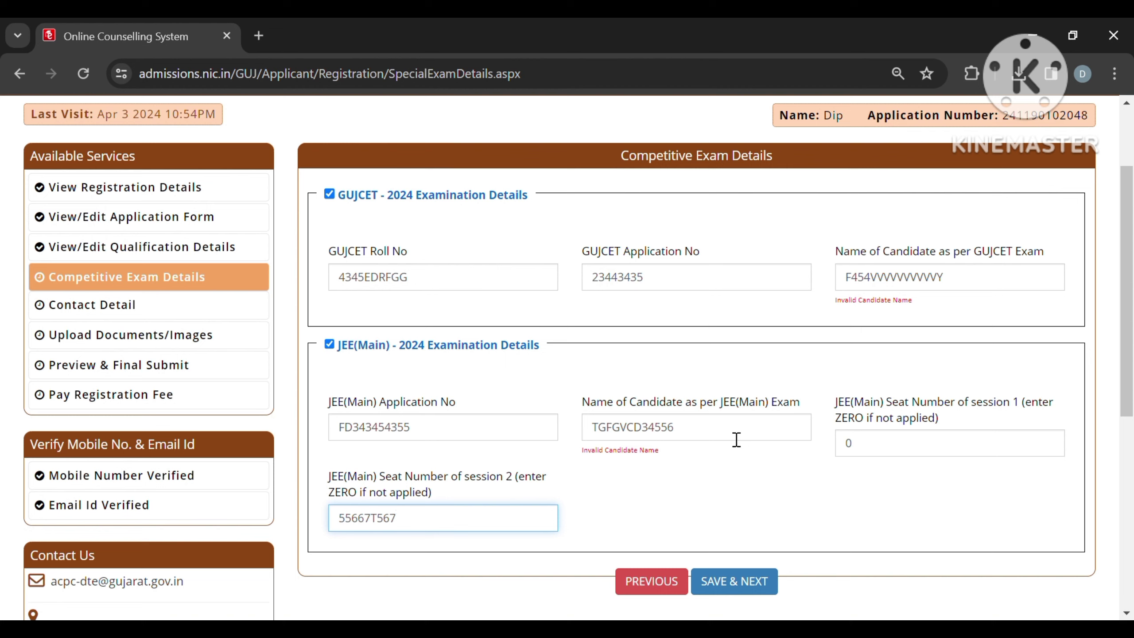
Step: Retype the invalid JEE(Main) and GUJCET candidate names, then request saving the exam details
click(736, 439)
key(BackSpace)
key(BackSpace)
key(BackSpace)
key(BackSpace)
key(BackSpace)
key(BackSpace)
key(BackSpace)
key(BackSpace)
key(BackSpace)
key(BackSpace)
key(BackSpace)
key(BackSpace)
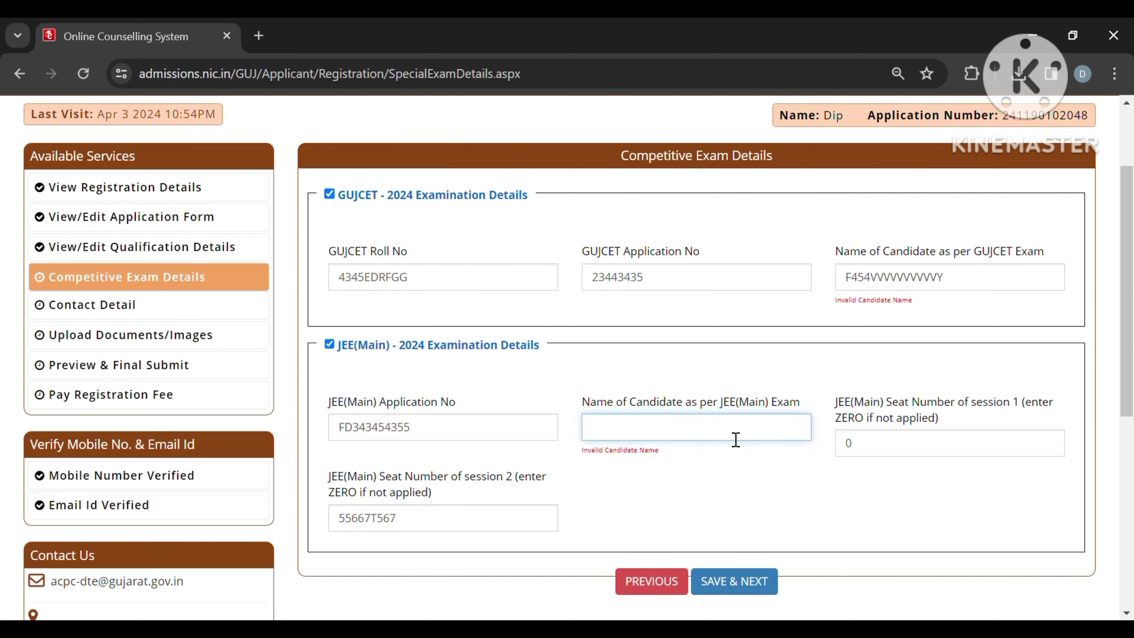
text(ADFDDFGFFG)
click(975, 294)
key(BackSpace)
key(BackSpace)
key(BackSpace)
key(BackSpace)
key(BackSpace)
key(BackSpace)
key(BackSpace)
key(BackSpace)
key(BackSpace)
key(BackSpace)
key(BackSpace)
key(BackSpace)
key(BackSpace)
key(BackSpace)
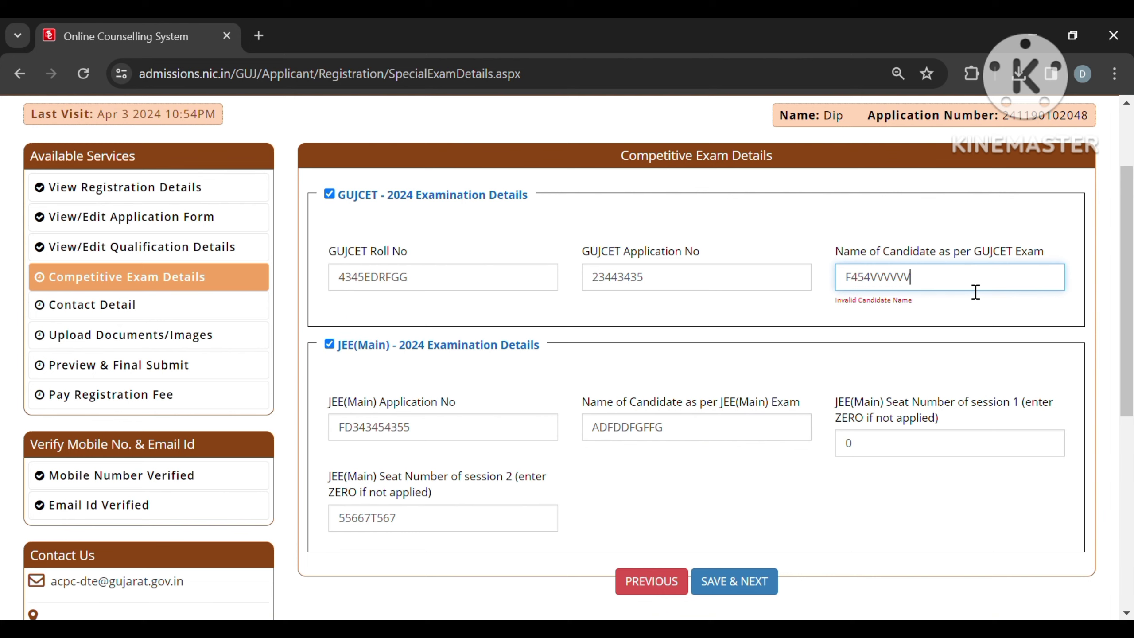
text(DEDDSDDSCSDC)
click(761, 583)
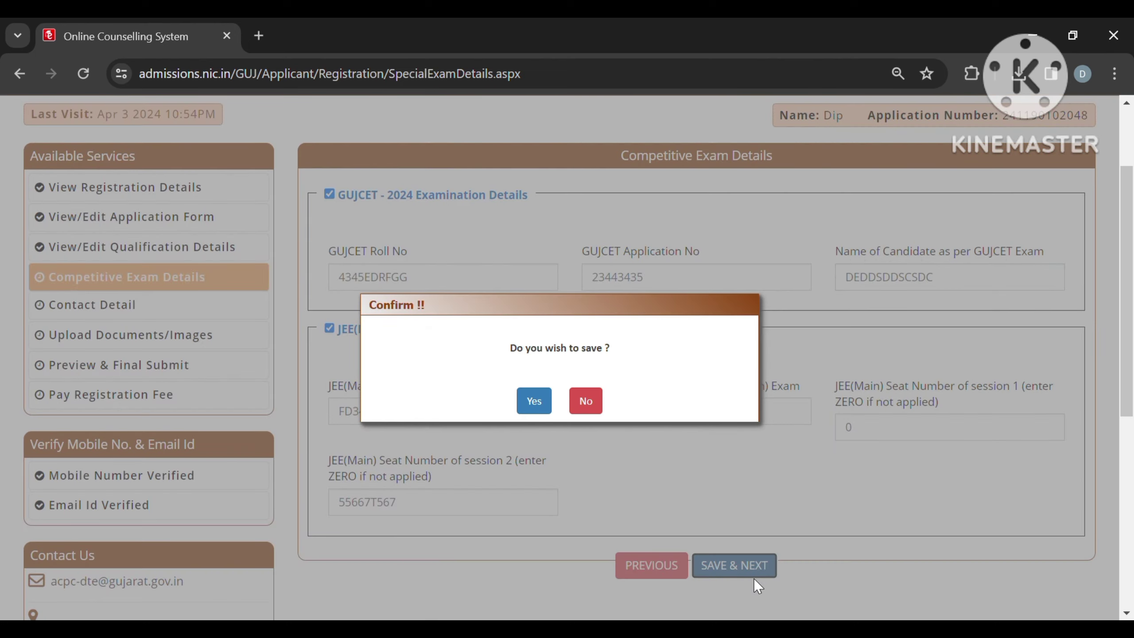
Step: Confirm the competitive exam details and save the unchanged contact details to reach Upload Documents
click(532, 400)
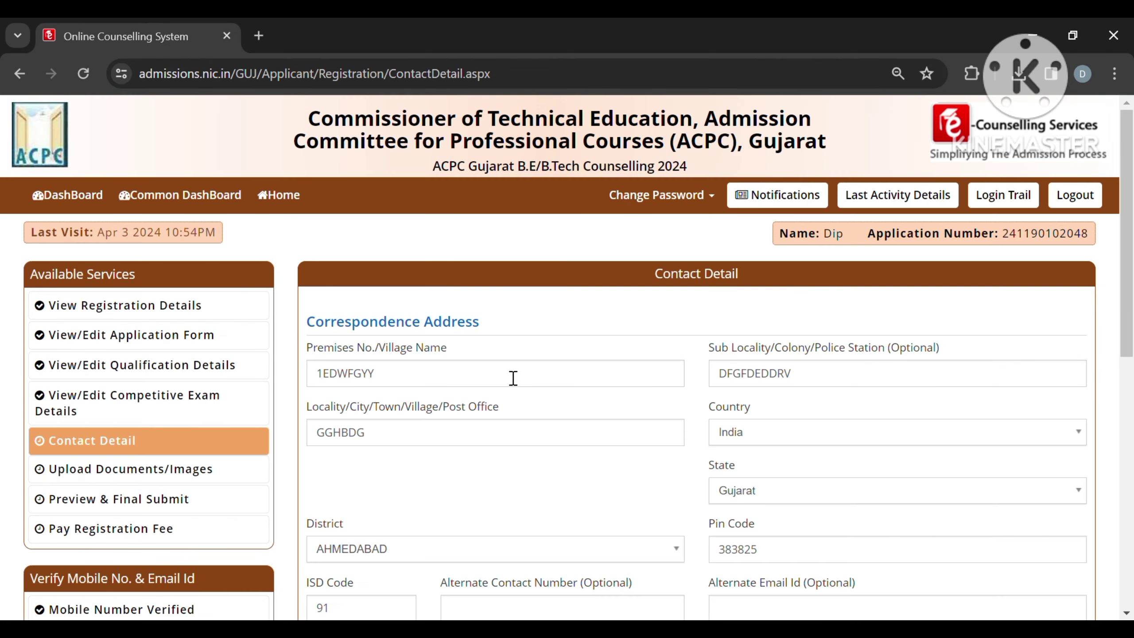
scroll(494, 366, down, 3)
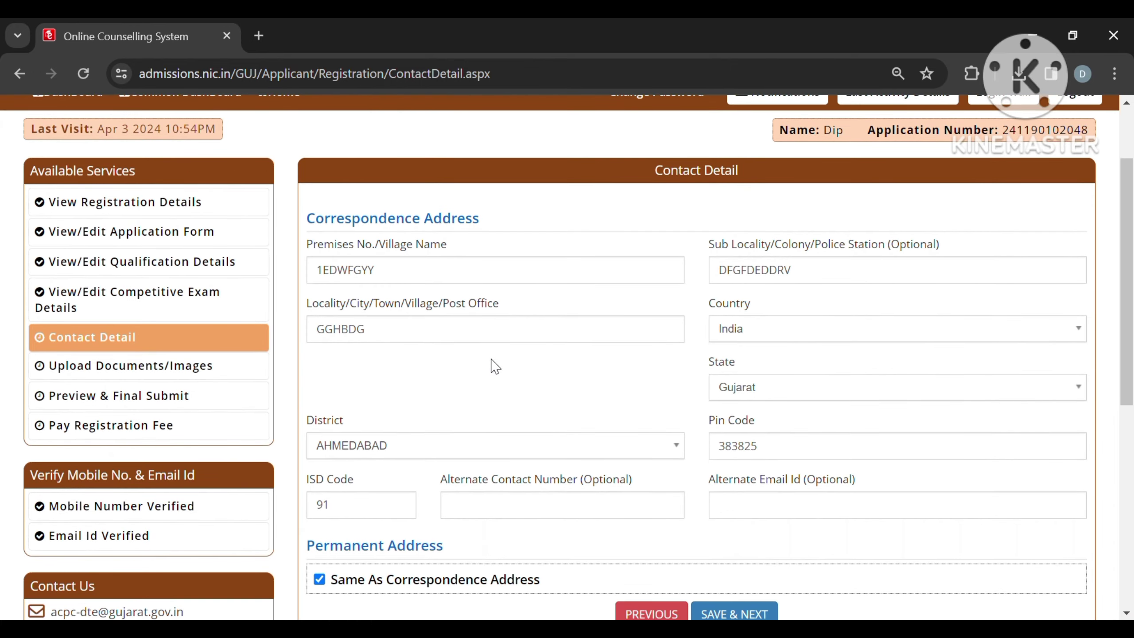
scroll(495, 366, down, 2)
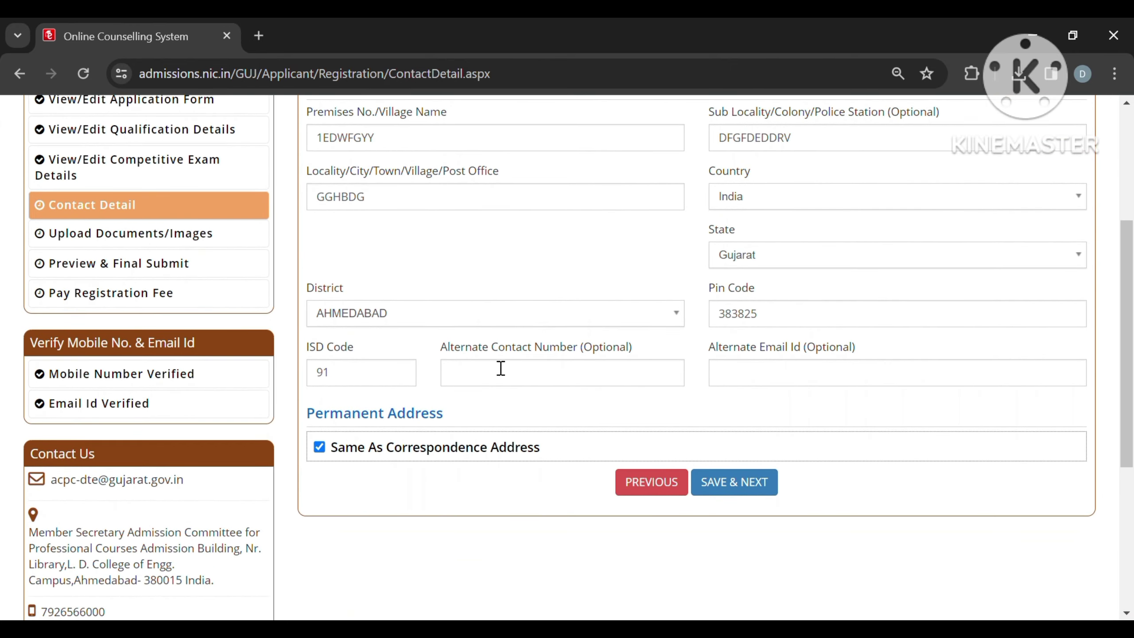
scroll(499, 367, up, 2)
scroll(492, 364, down, 2)
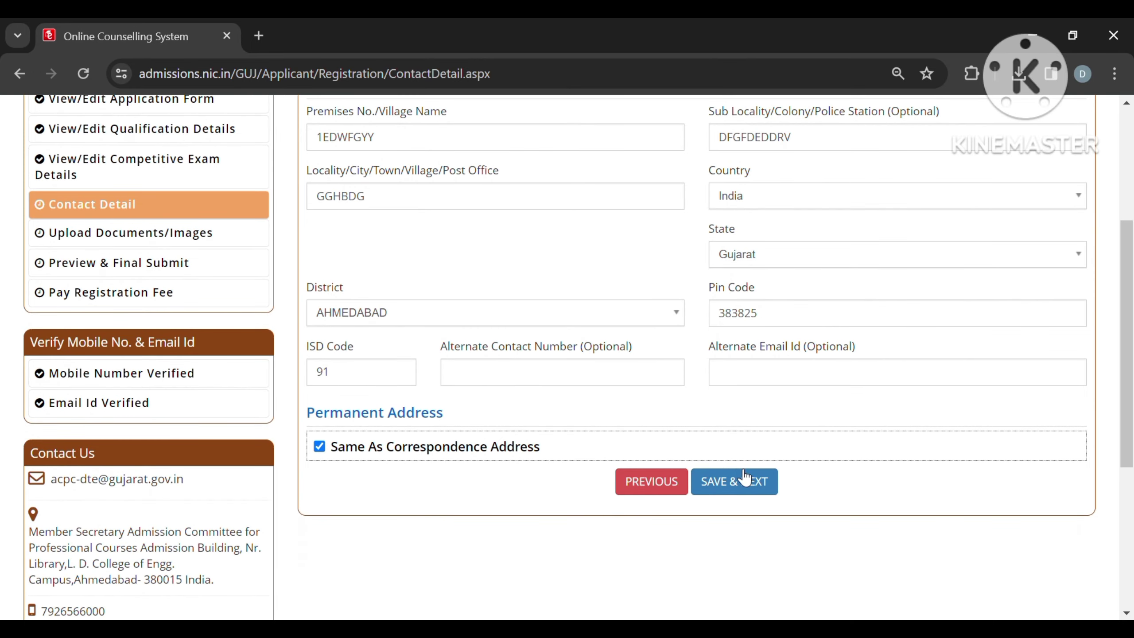
scroll(750, 358, up, 1)
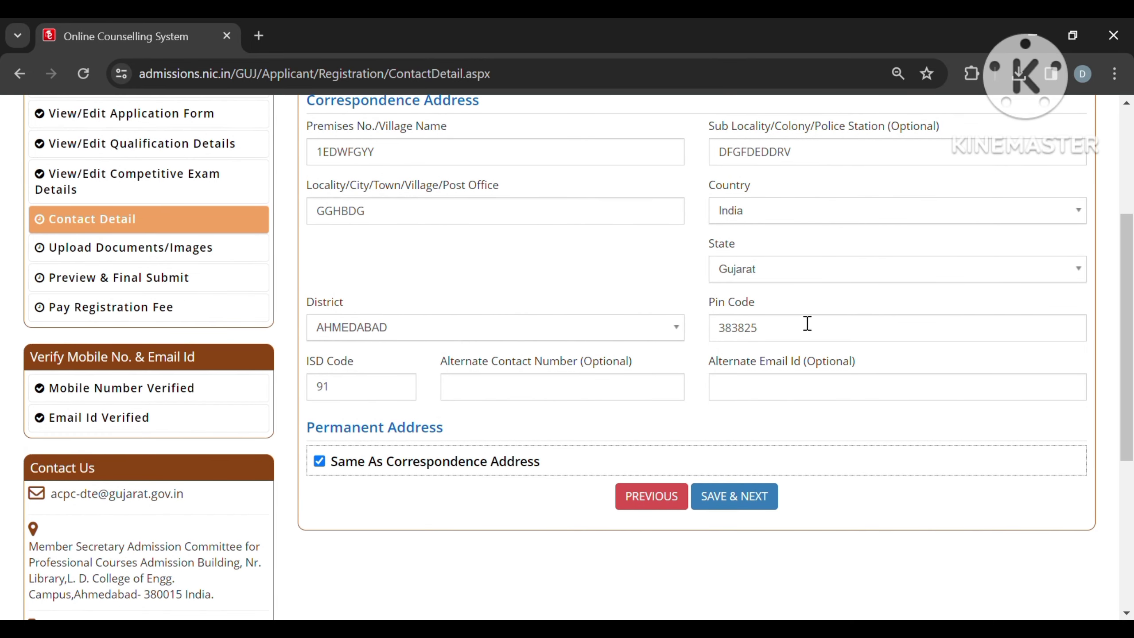
click(742, 483)
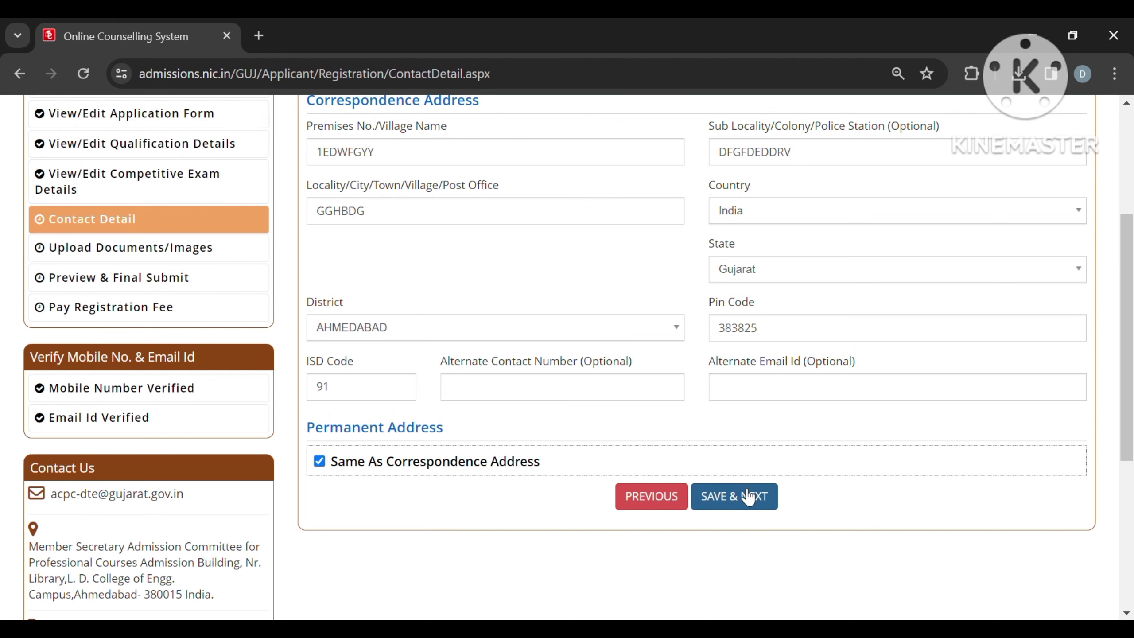
click(531, 401)
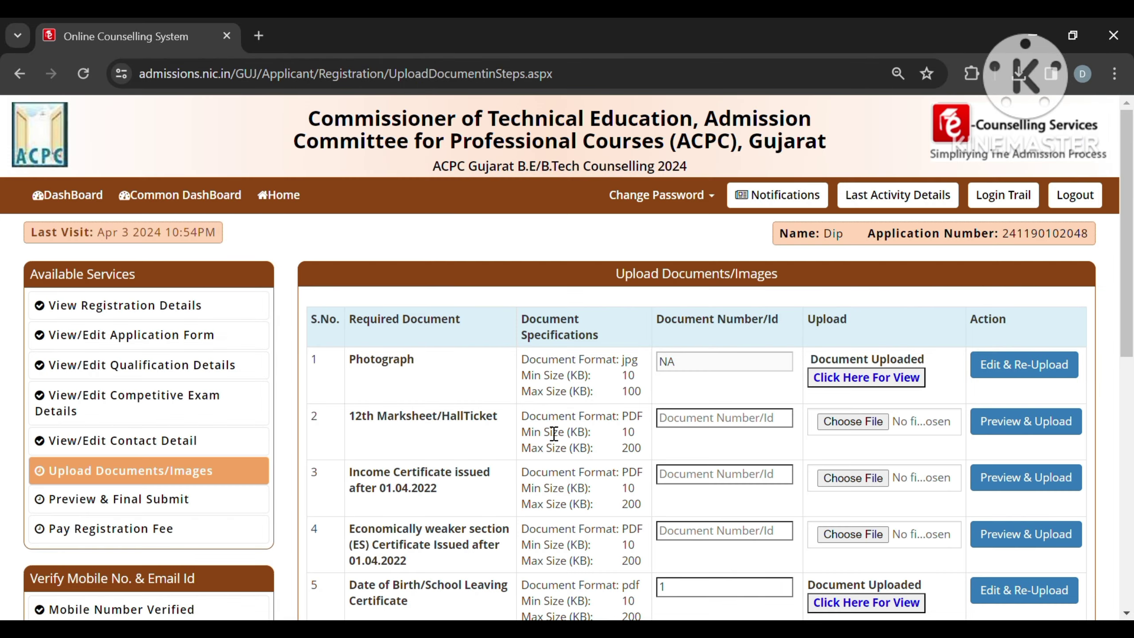
Step: Check the uploaded photograph's preview, then begin choosing the 12th Marksheet/HallTicket file
scroll(553, 433, down, 3)
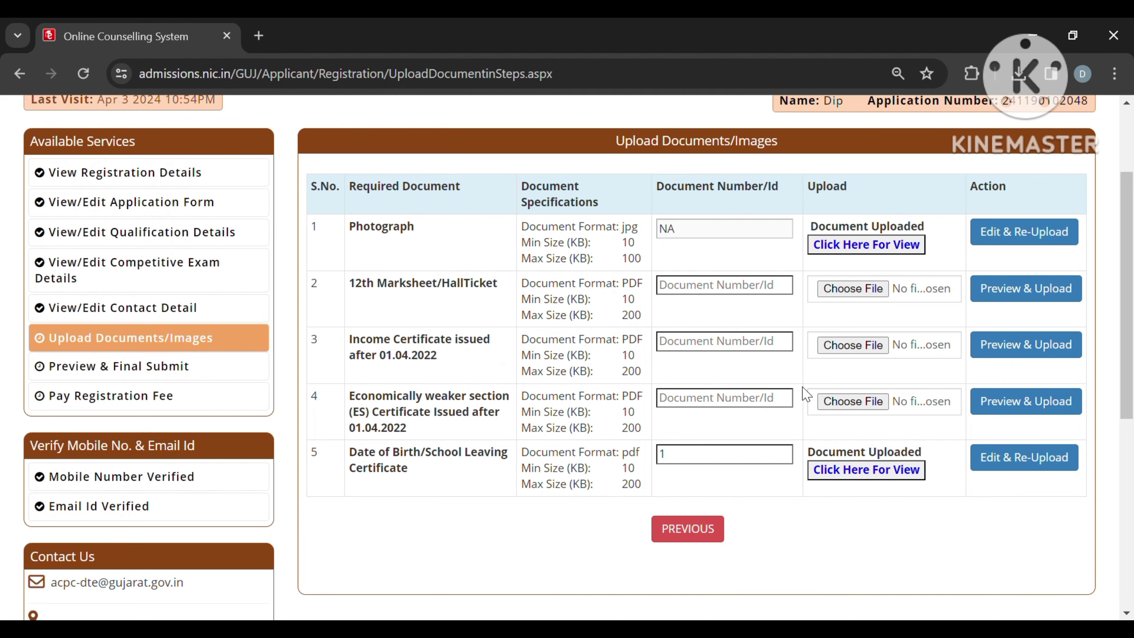
scroll(805, 393, down, 5)
scroll(805, 393, up, 6)
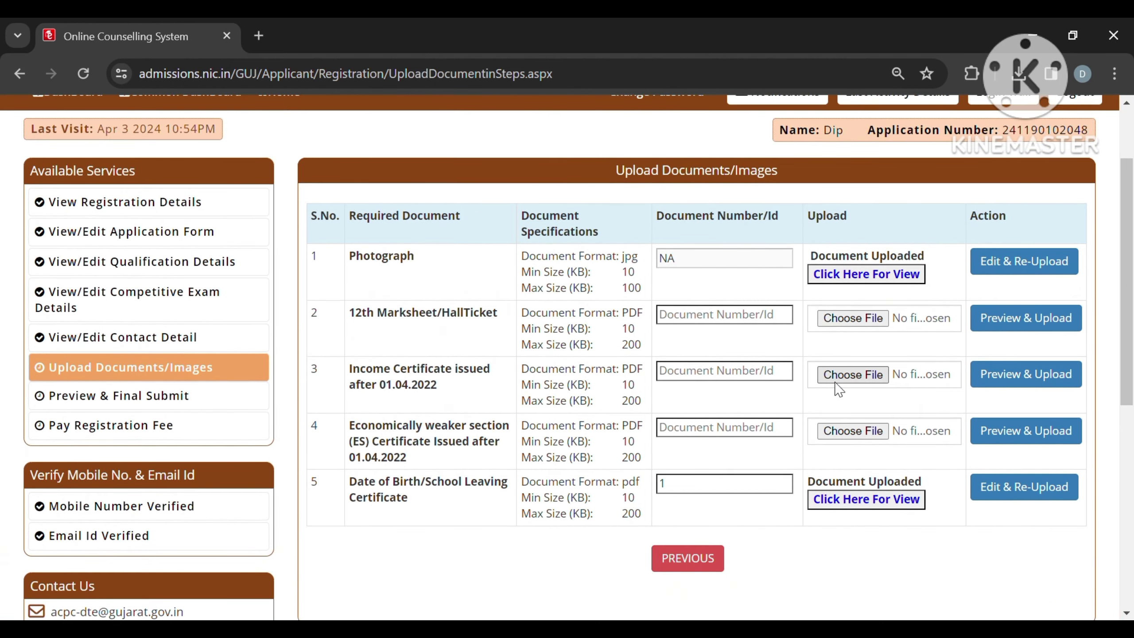
click(854, 280)
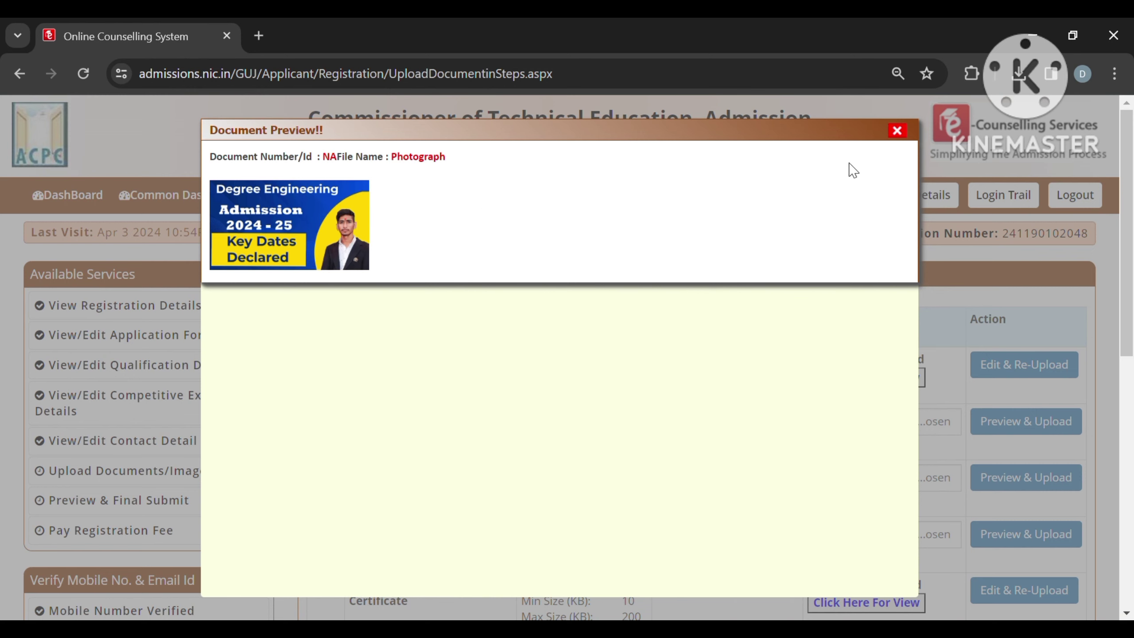
click(897, 131)
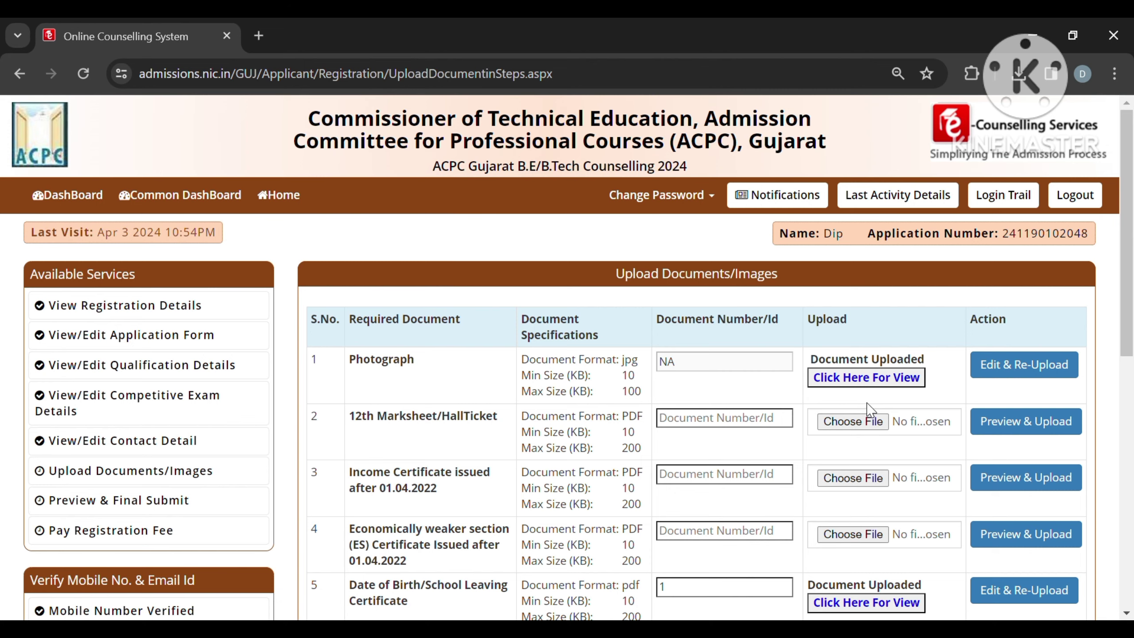
click(853, 422)
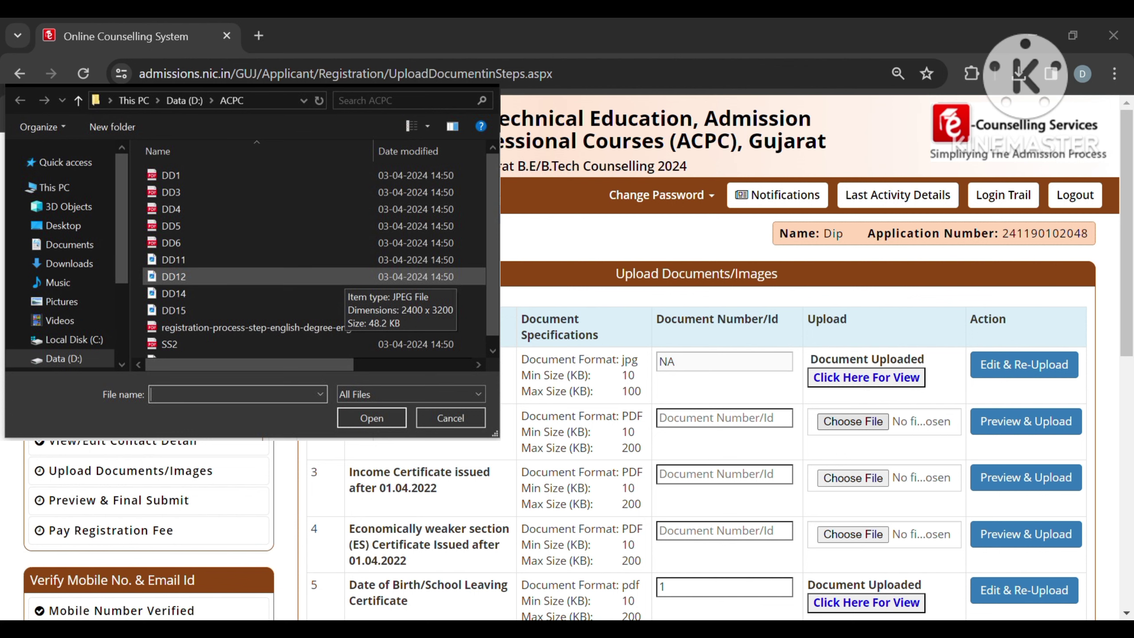
Step: Attach DD3.pdf to the 12th marksheet and enter document numbers 3, 2 and 4
double_click(171, 192)
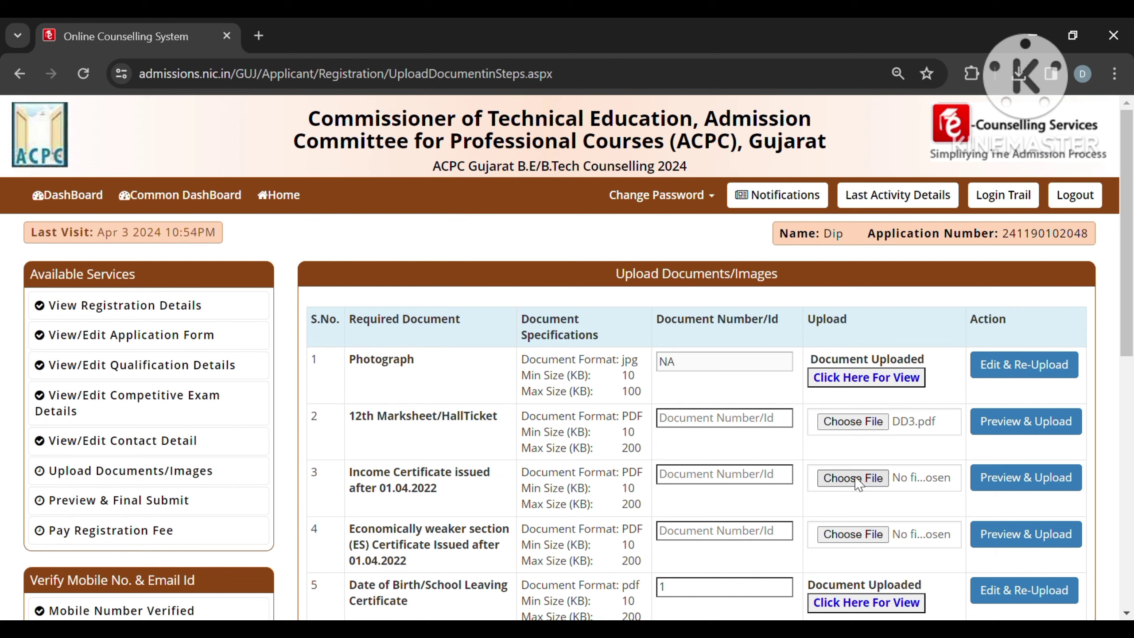
click(725, 432)
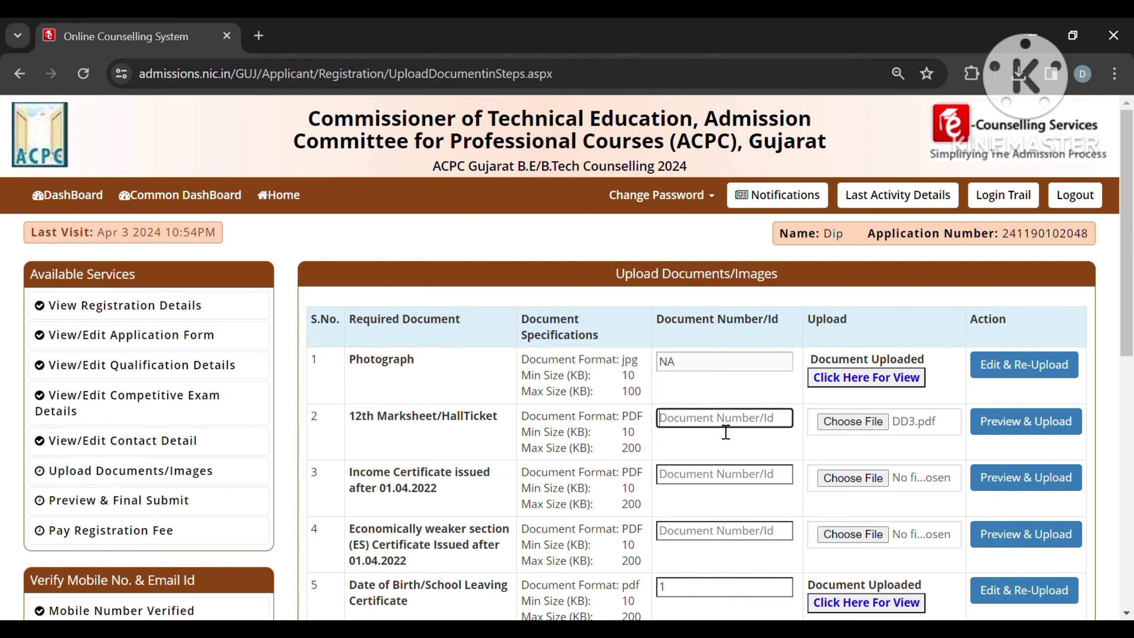
text(1)
click(717, 474)
text(2)
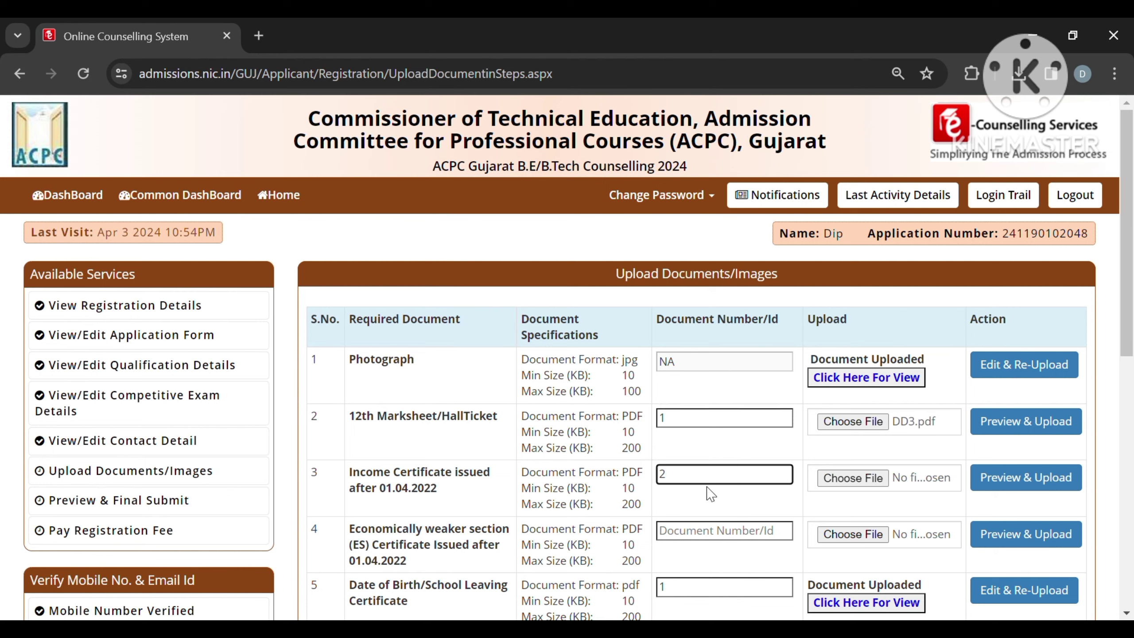
click(709, 534)
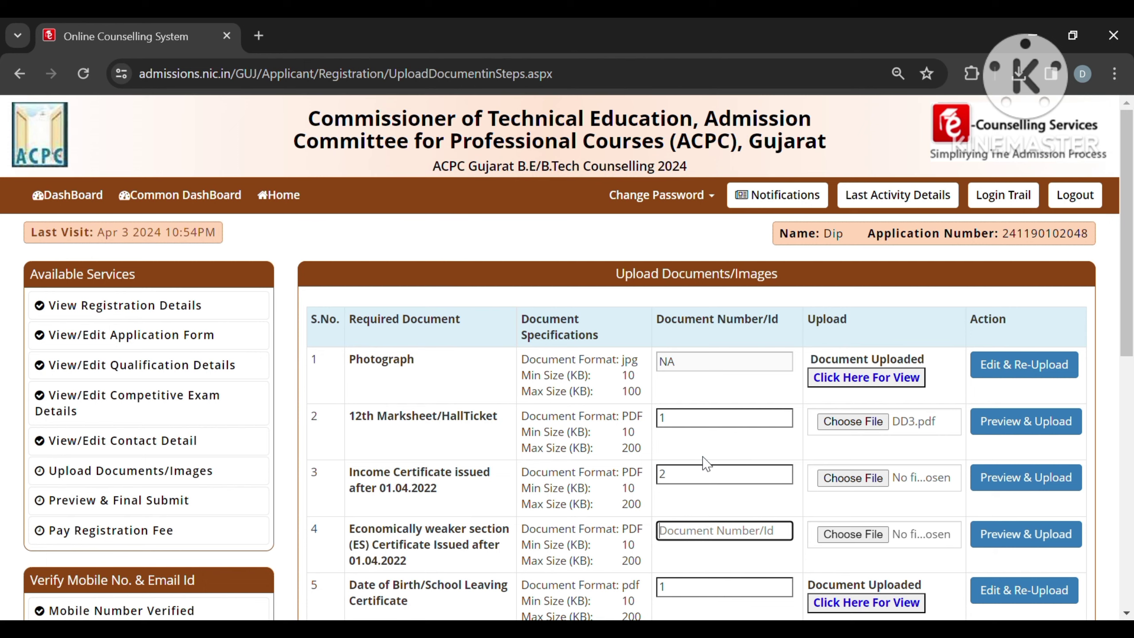
click(710, 425)
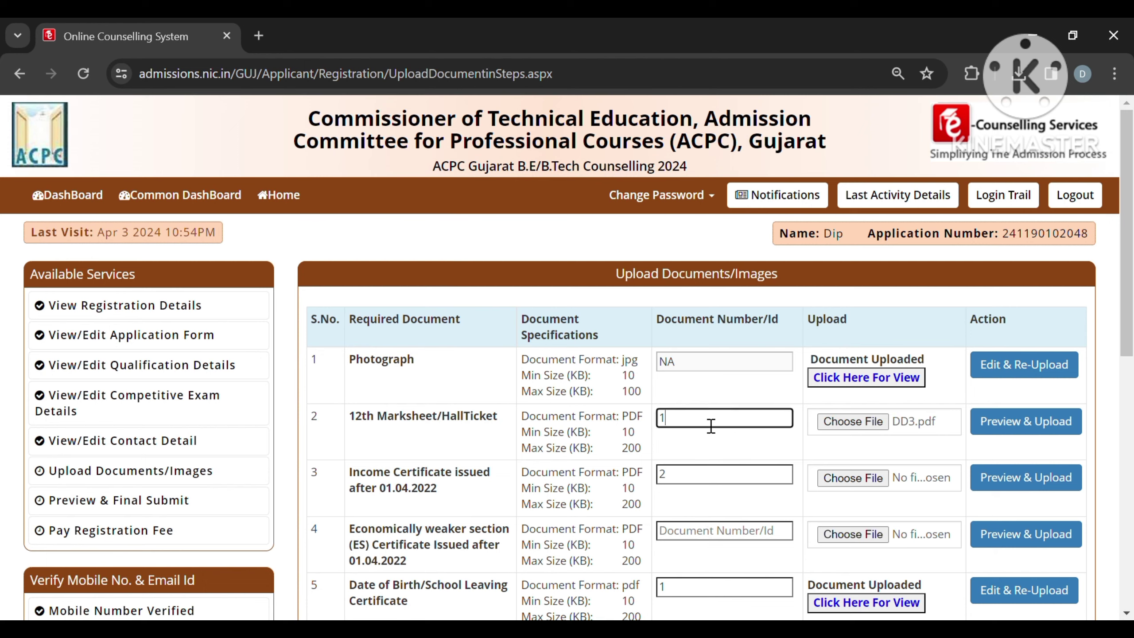
key(BackSpace)
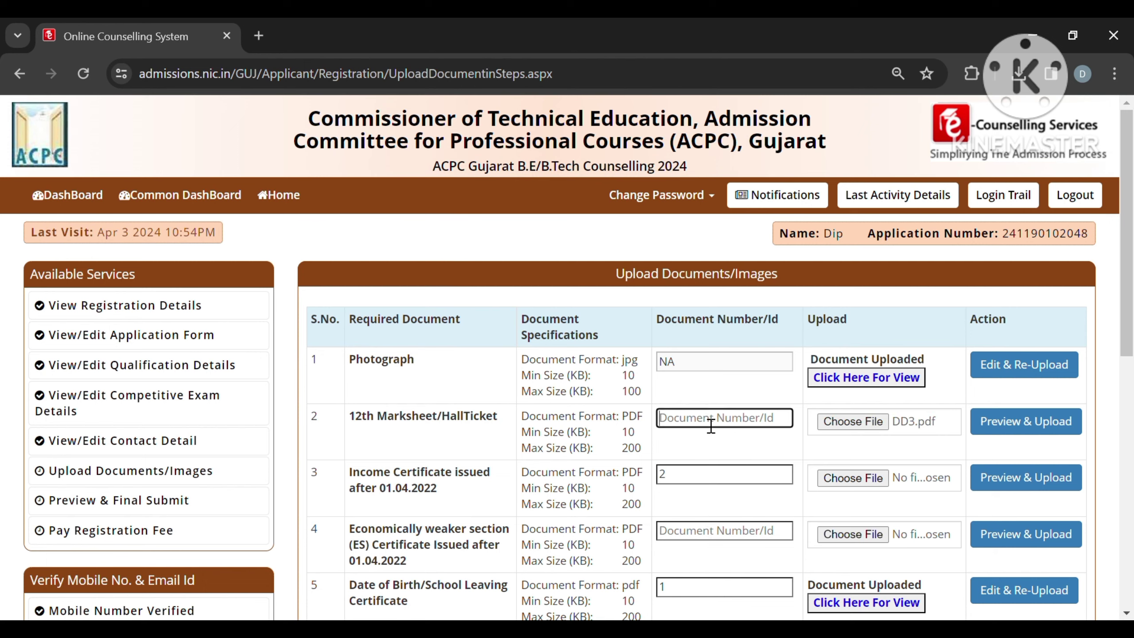
text(3)
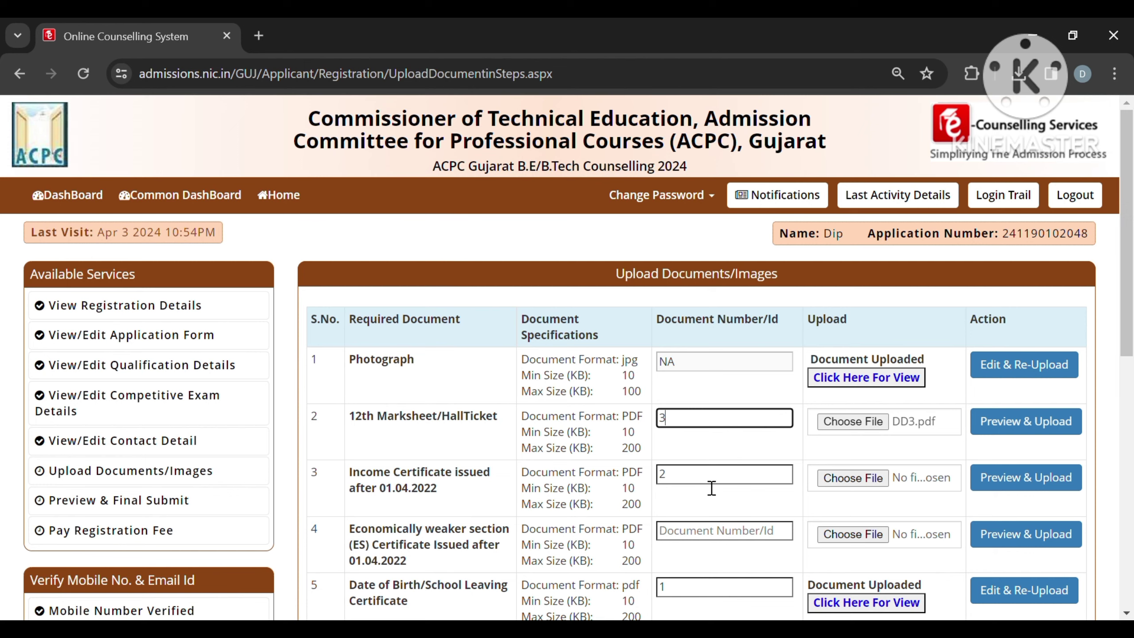
click(726, 531)
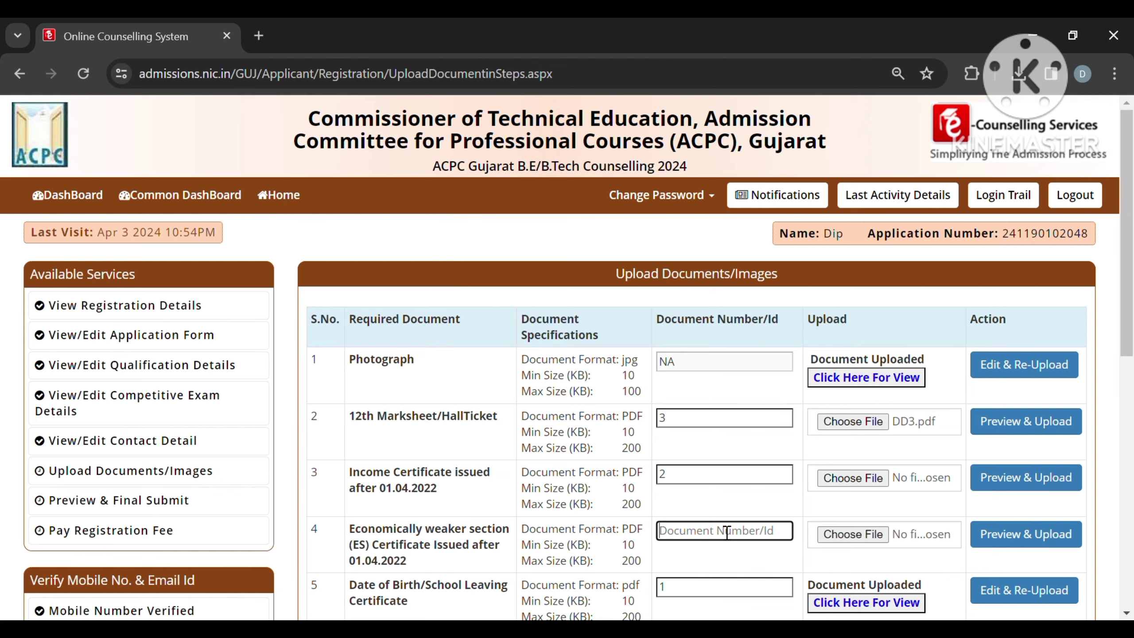
text(4)
Step: Attach DD6.pdf to the income certificate and pick DD5.pdf for the EWS certificate
scroll(727, 533, down, 3)
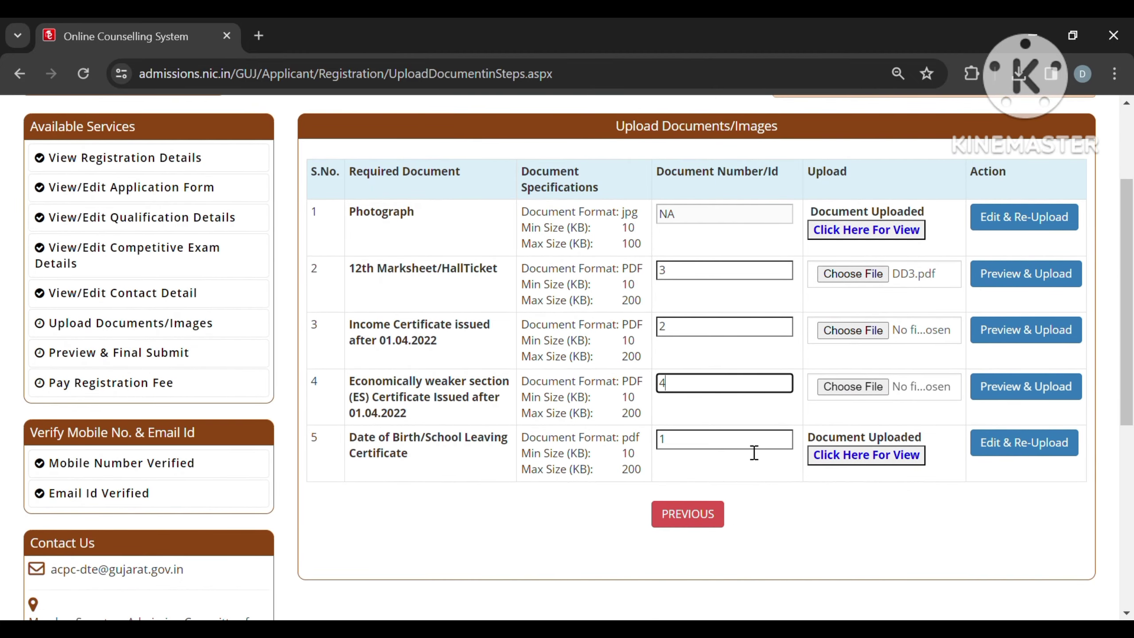
scroll(754, 450, up, 1)
click(881, 385)
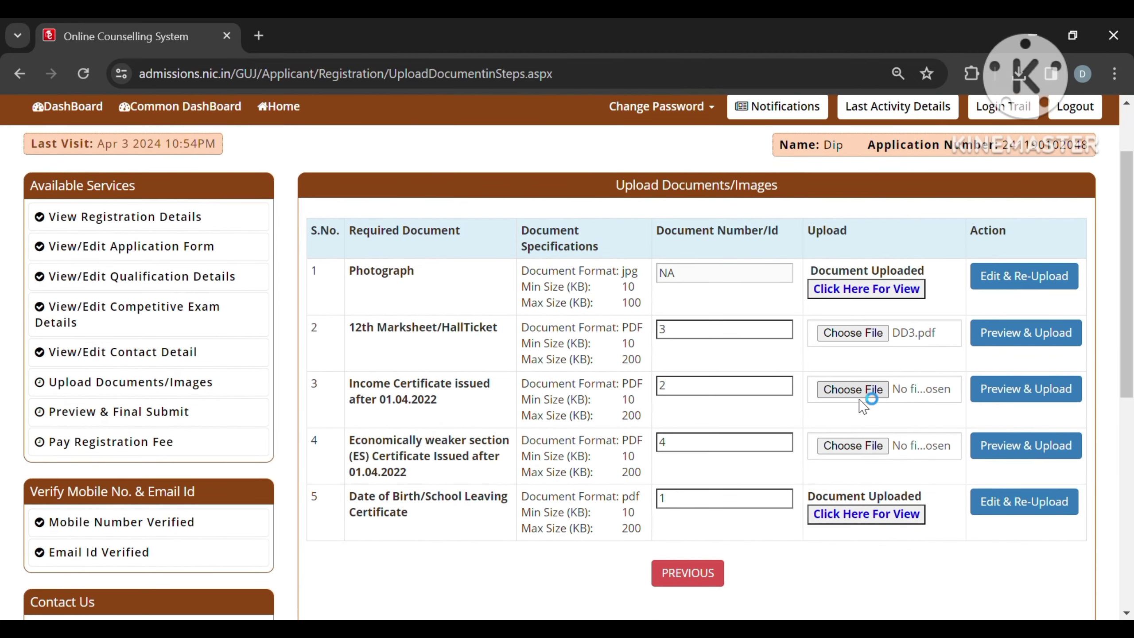
double_click(256, 230)
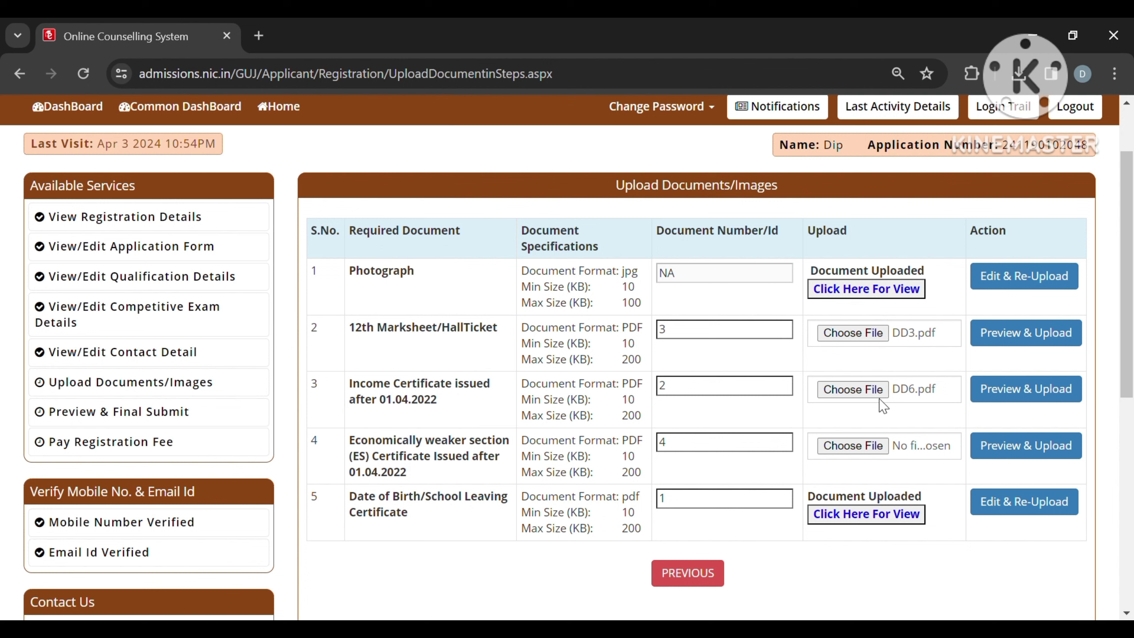
click(865, 456)
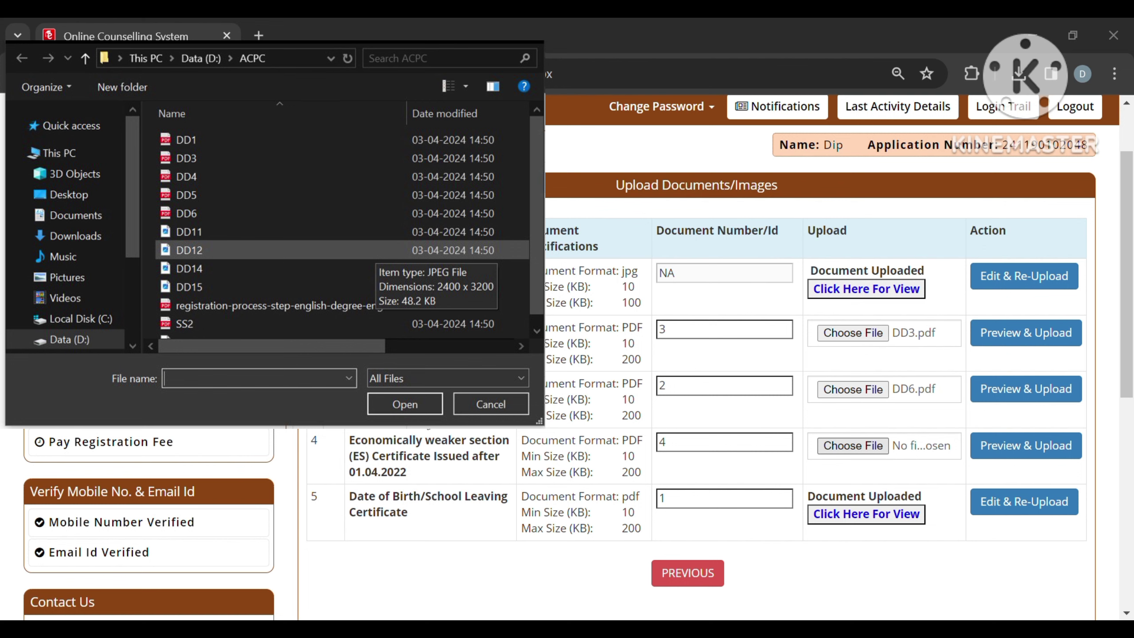
key(Escape)
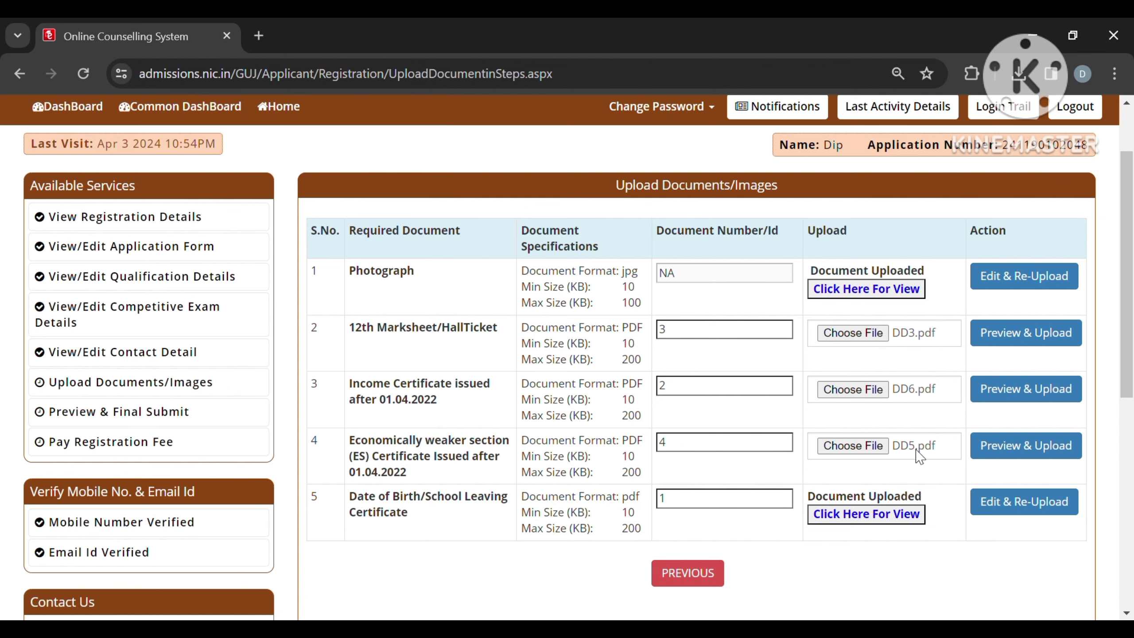
scroll(960, 355, up, 1)
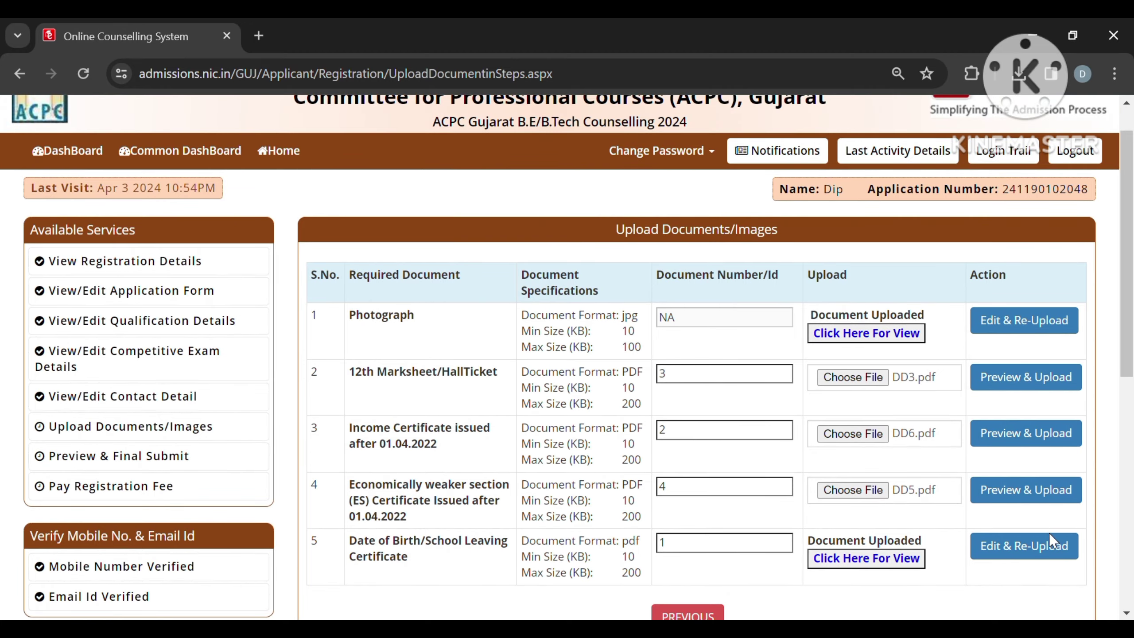
Step: Save the 12th marksheet upload, then the income certificate with number 2 and DD6.pdf
click(1028, 377)
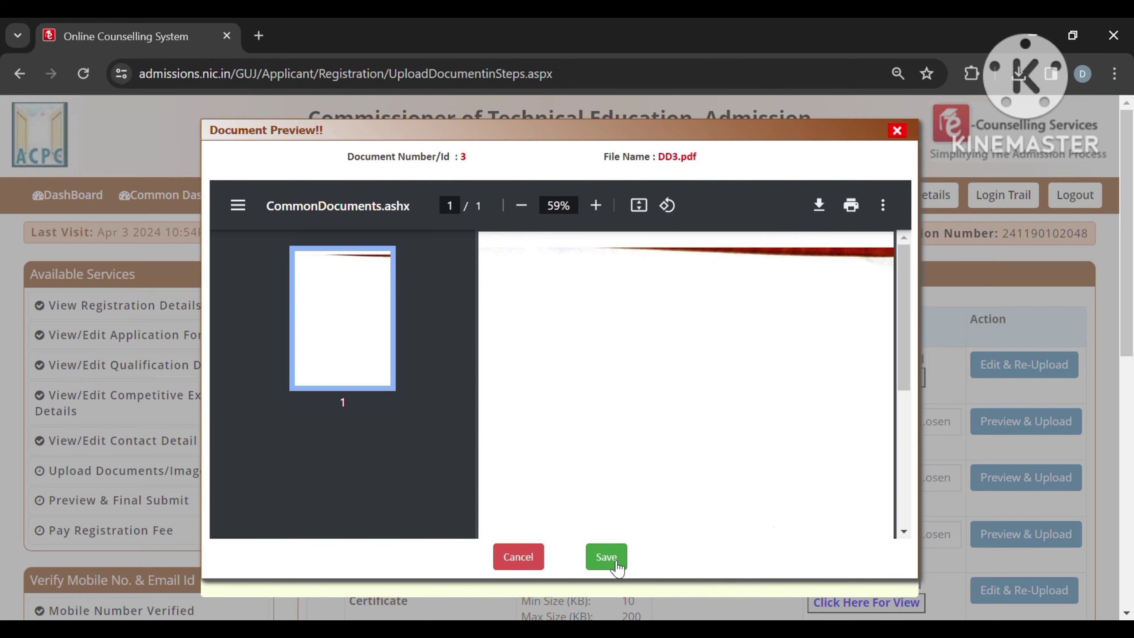
click(606, 556)
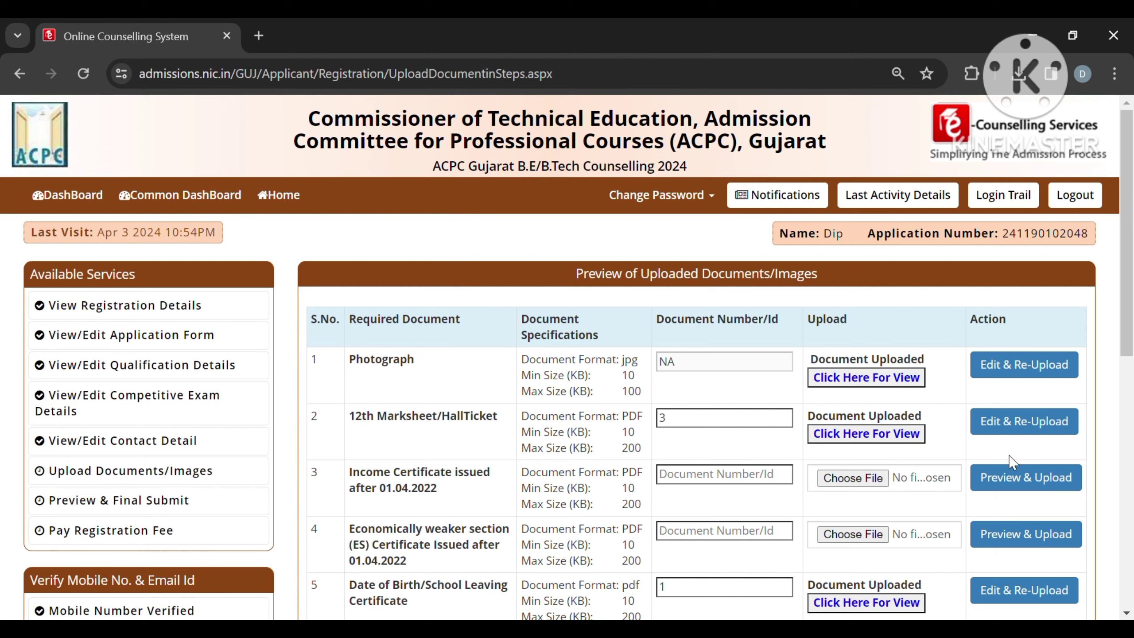
click(1008, 484)
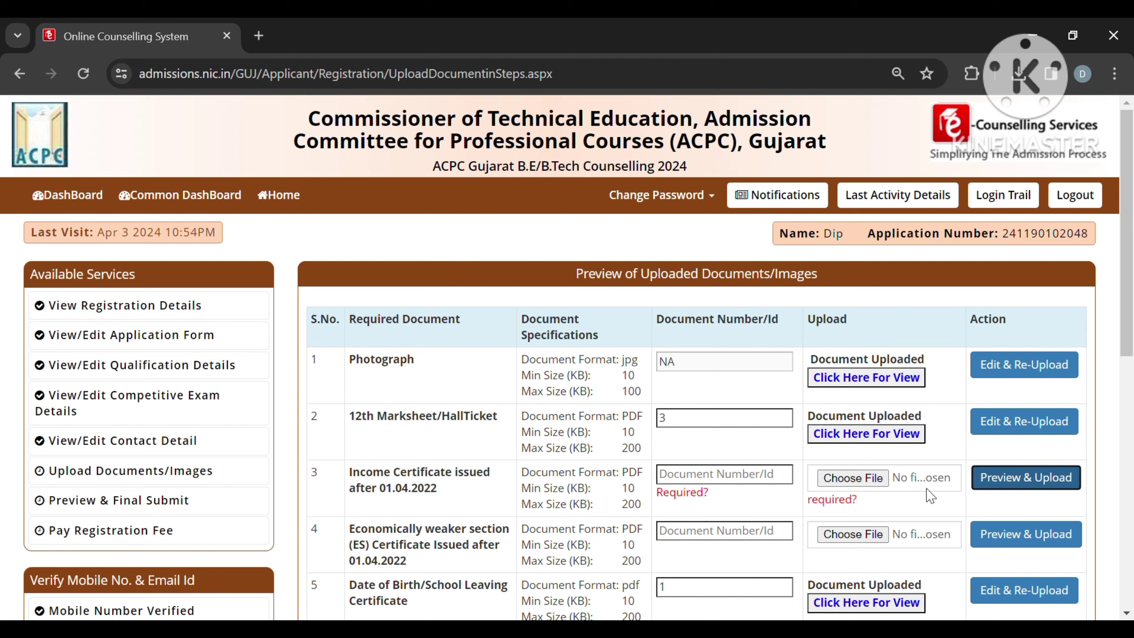
click(772, 486)
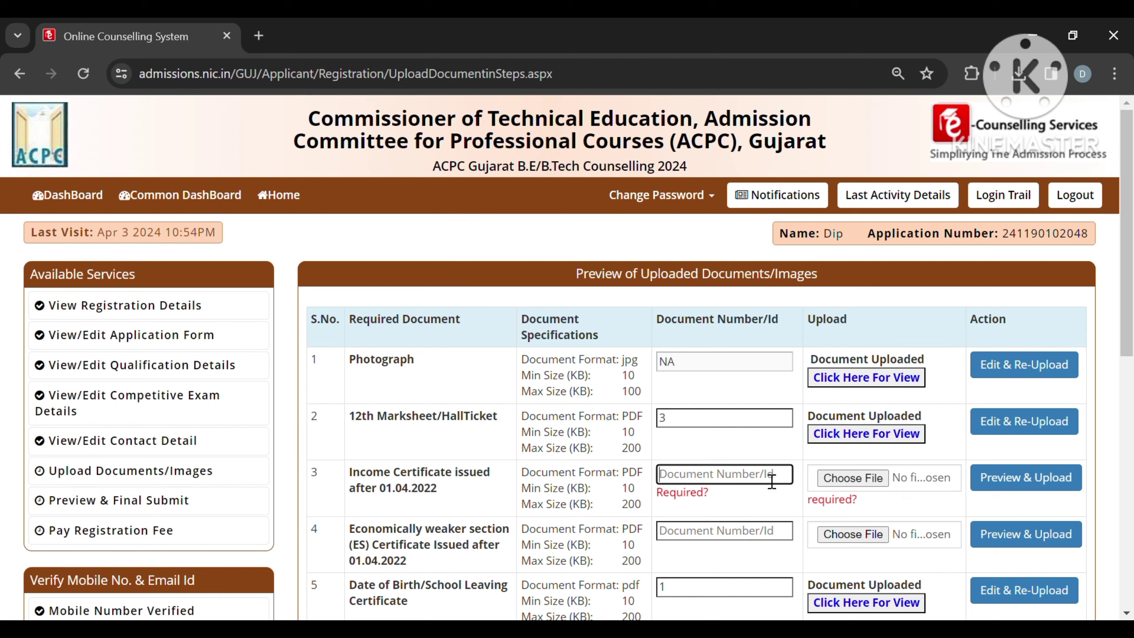
text(2)
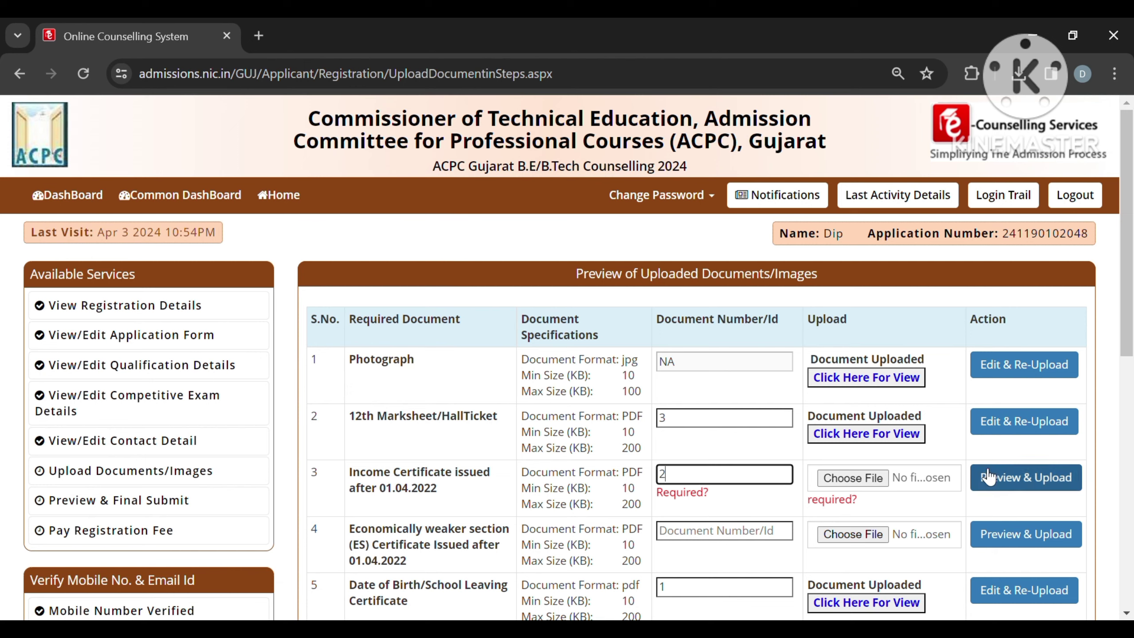
click(1007, 480)
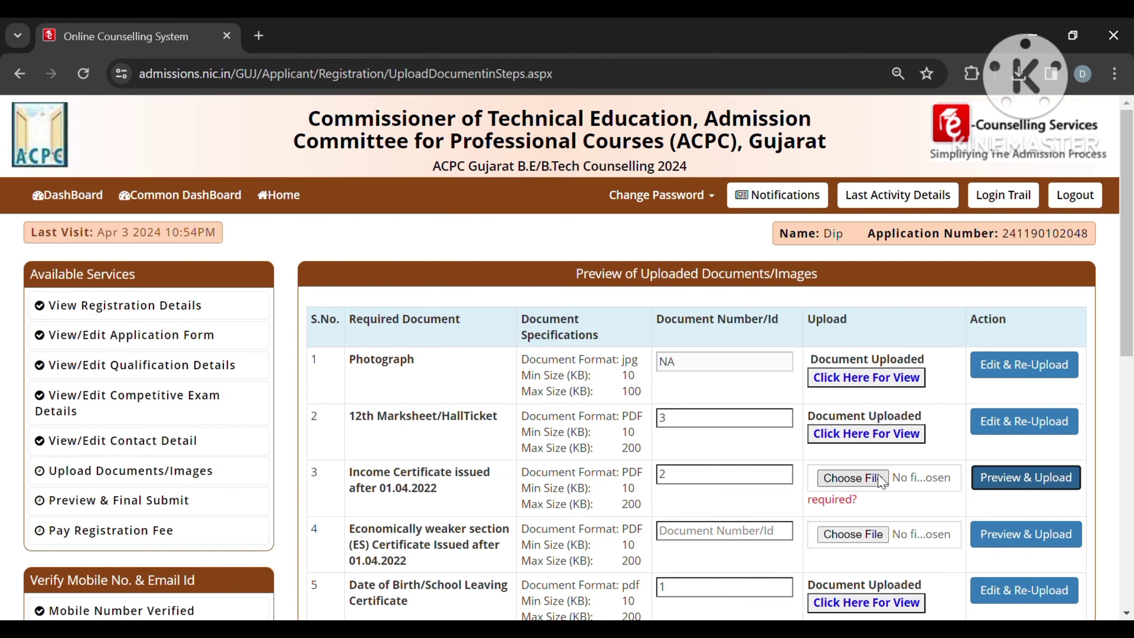
click(862, 477)
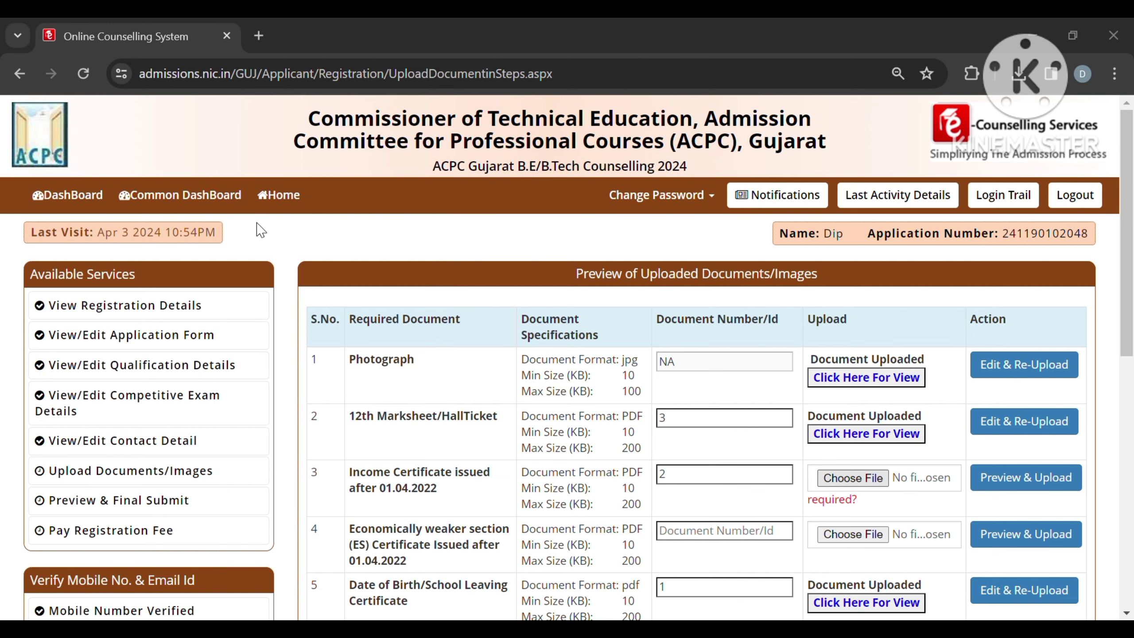
double_click(261, 231)
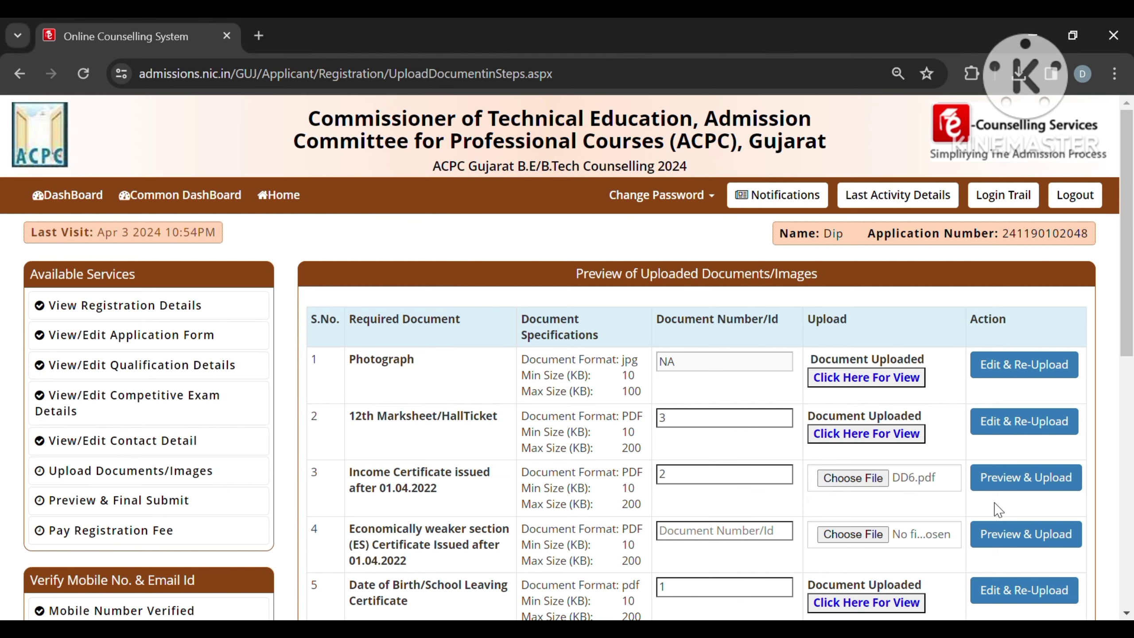
click(1007, 482)
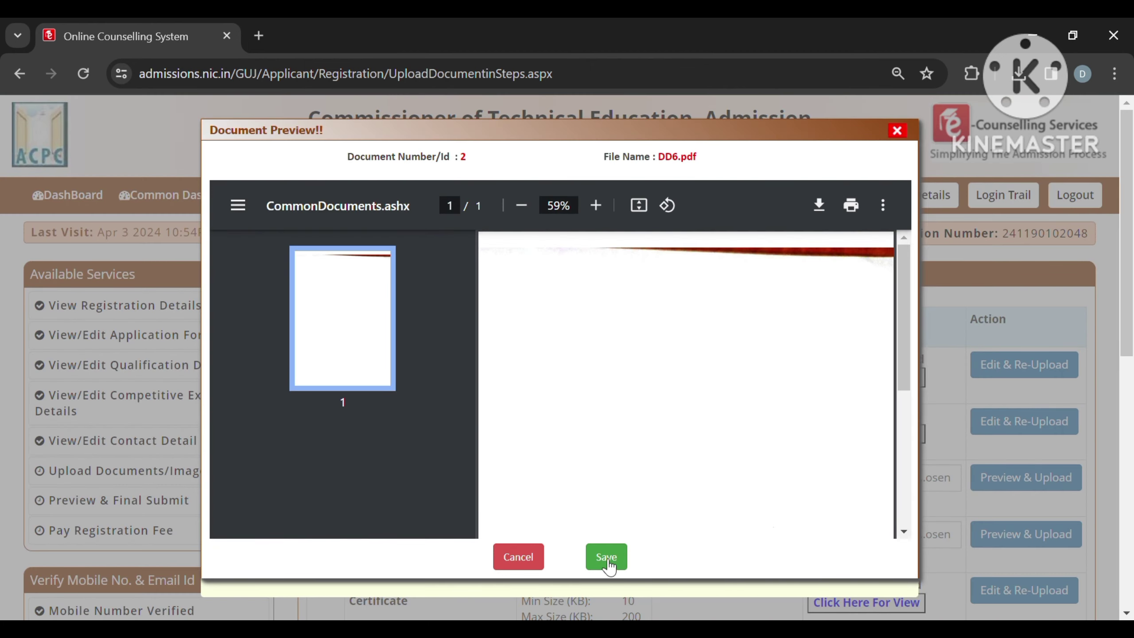
click(612, 556)
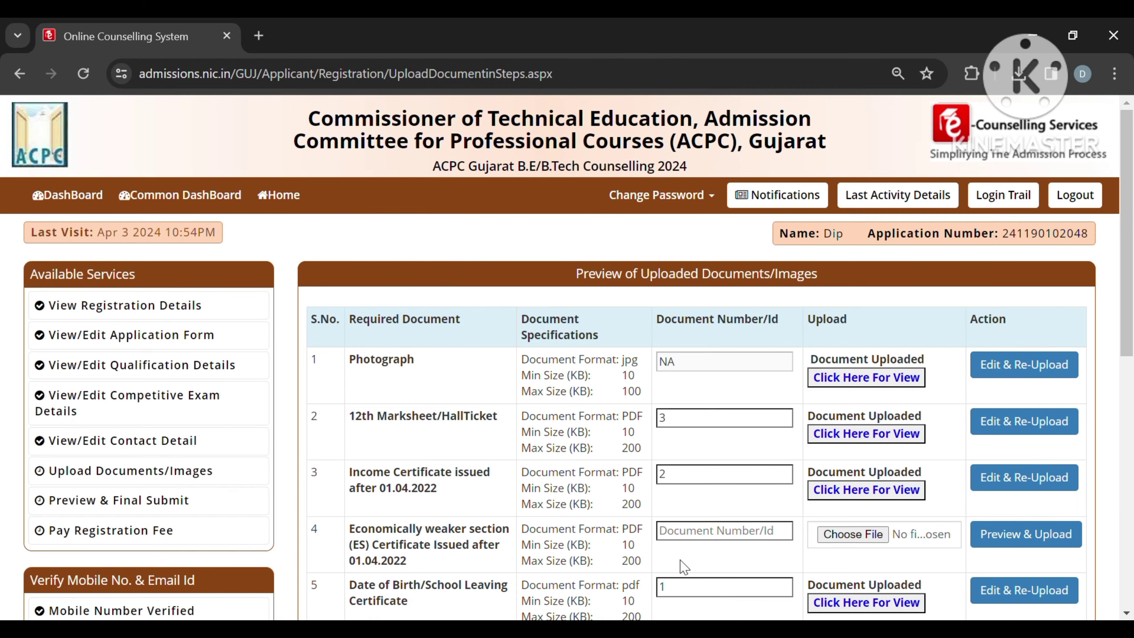
Step: Save the EWS certificate with number 4 and DD5.pdf, continuing to the preview page
click(699, 536)
scroll(699, 536, down, 2)
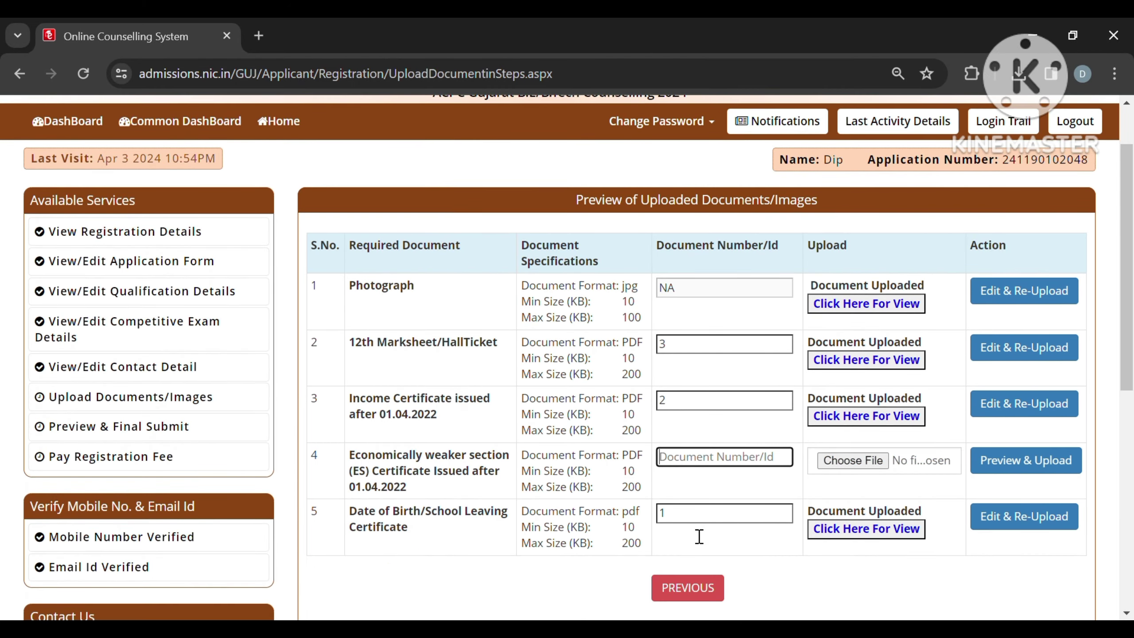
text(4)
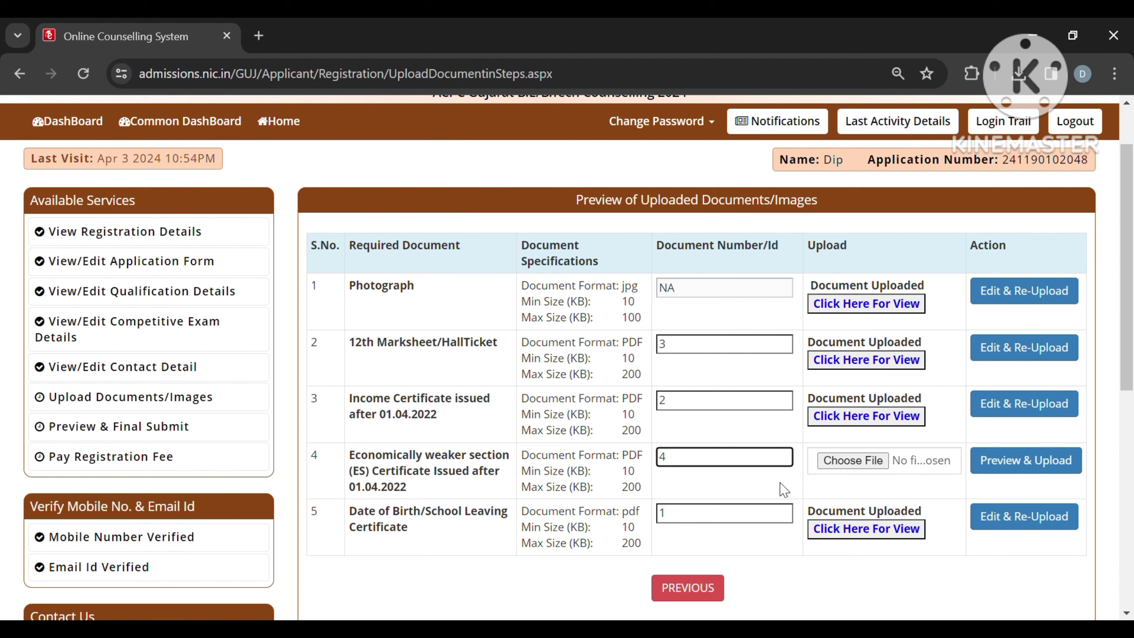
click(868, 460)
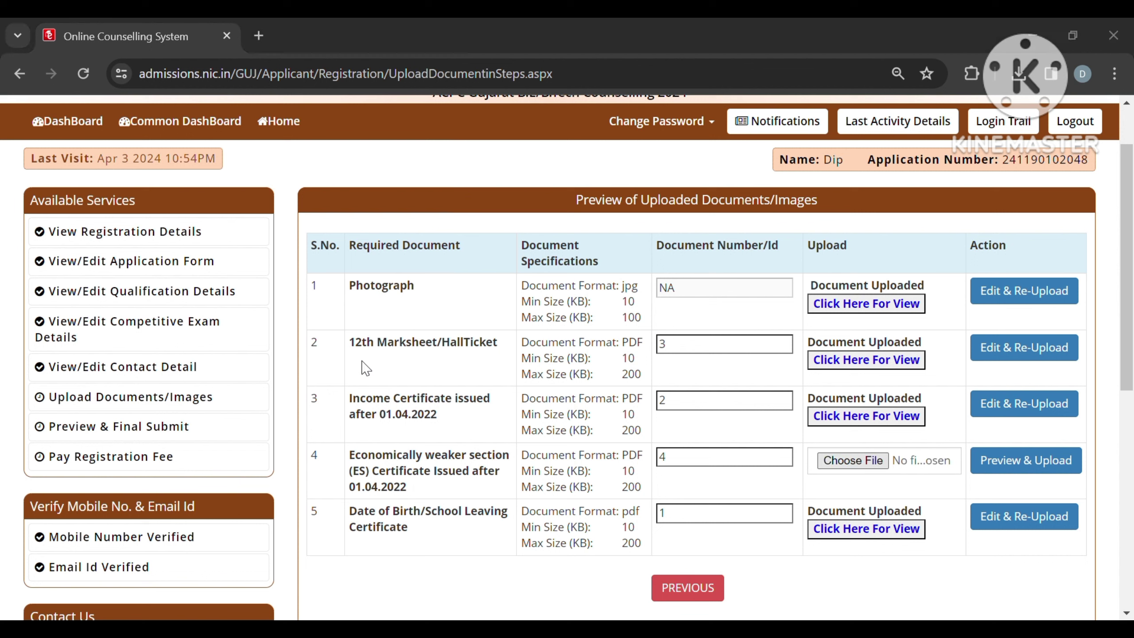
double_click(244, 197)
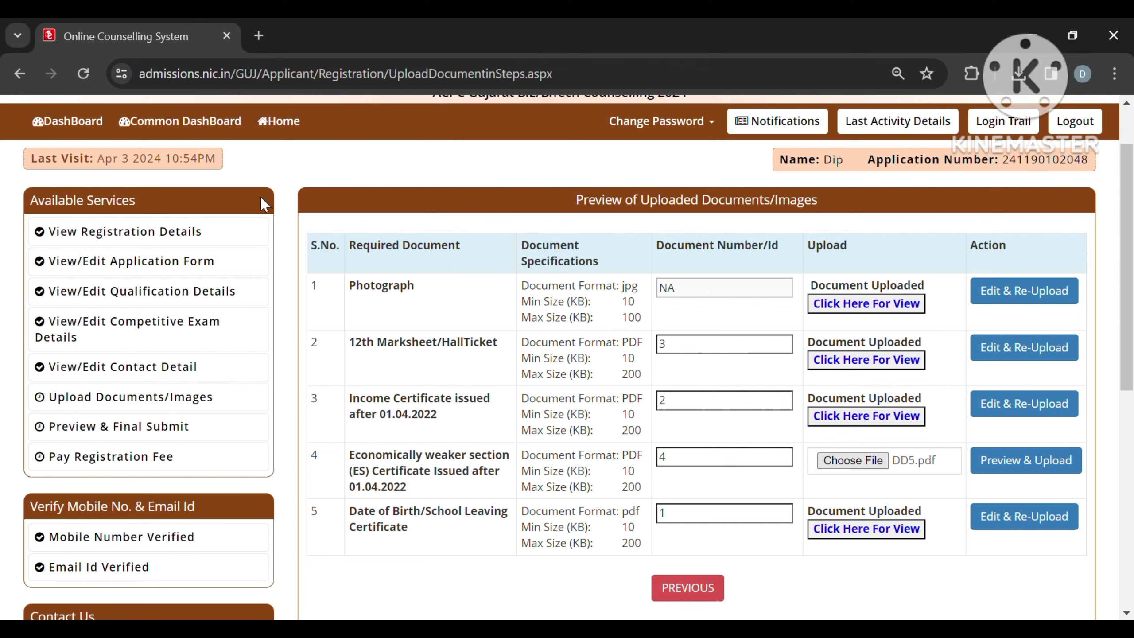
click(1008, 466)
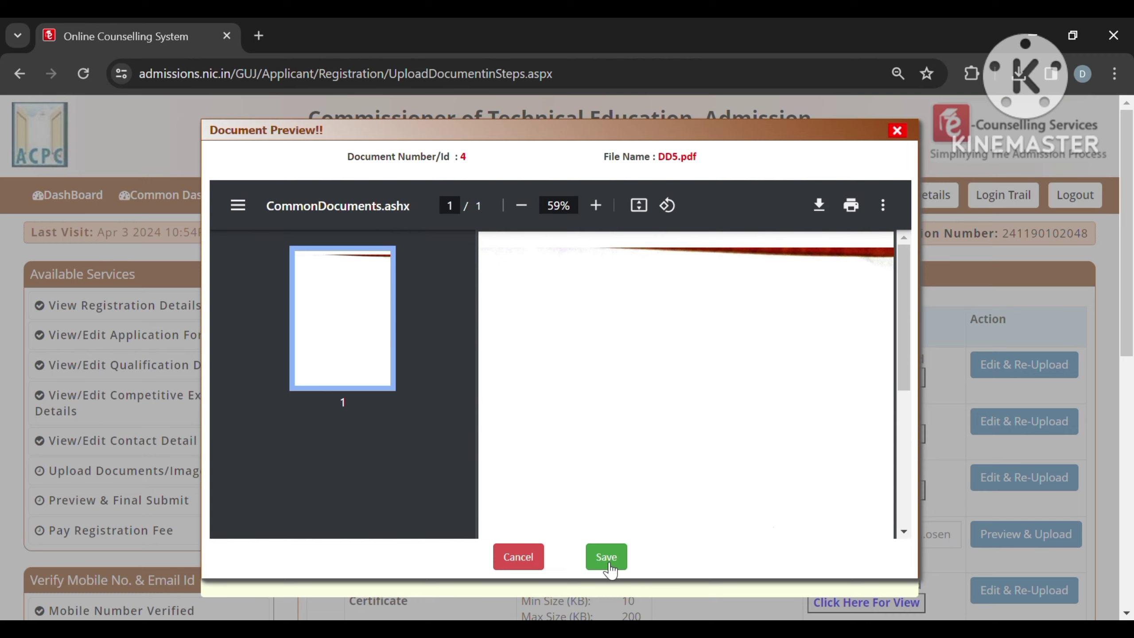
click(608, 559)
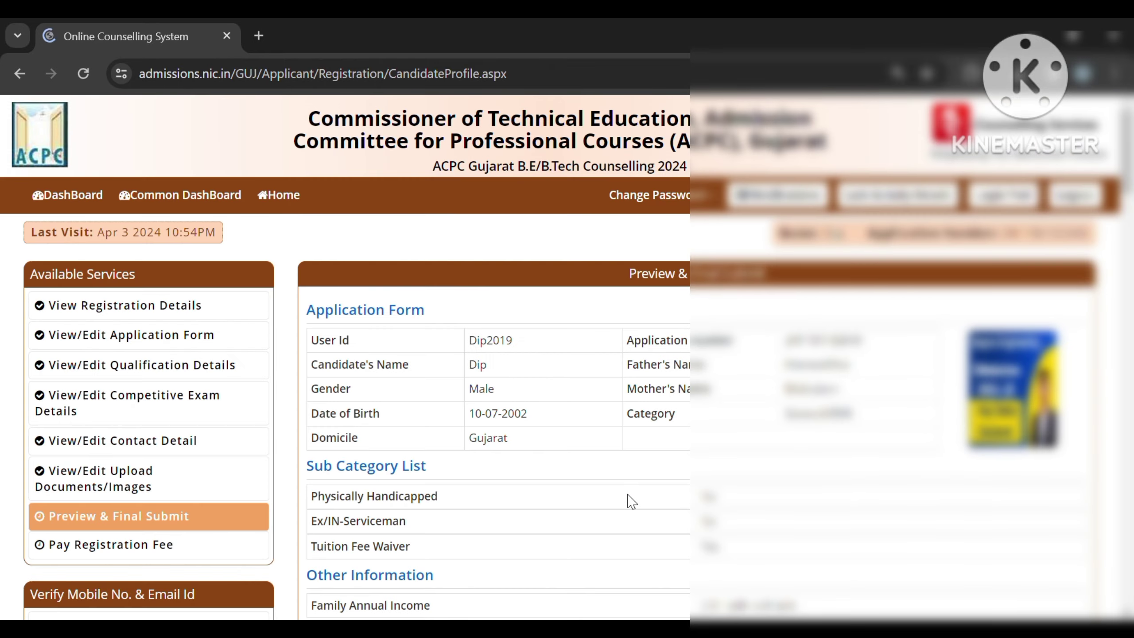
Step: Review the application preview and tick the Declaration checkbox
scroll(632, 501, down, 3)
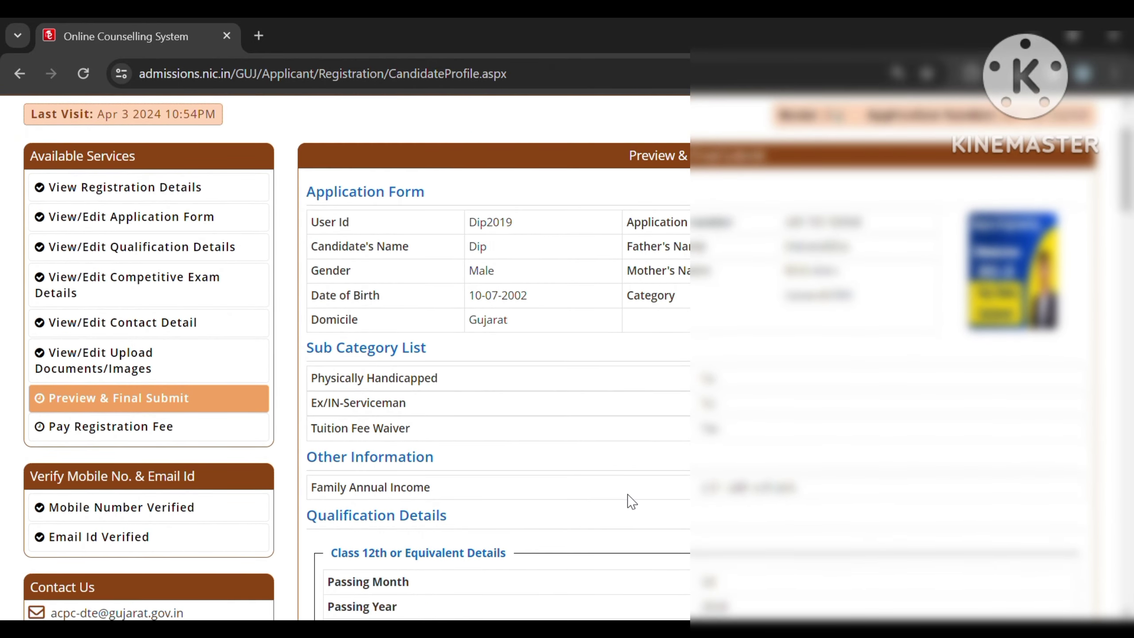
scroll(631, 501, down, 3)
scroll(631, 501, up, 5)
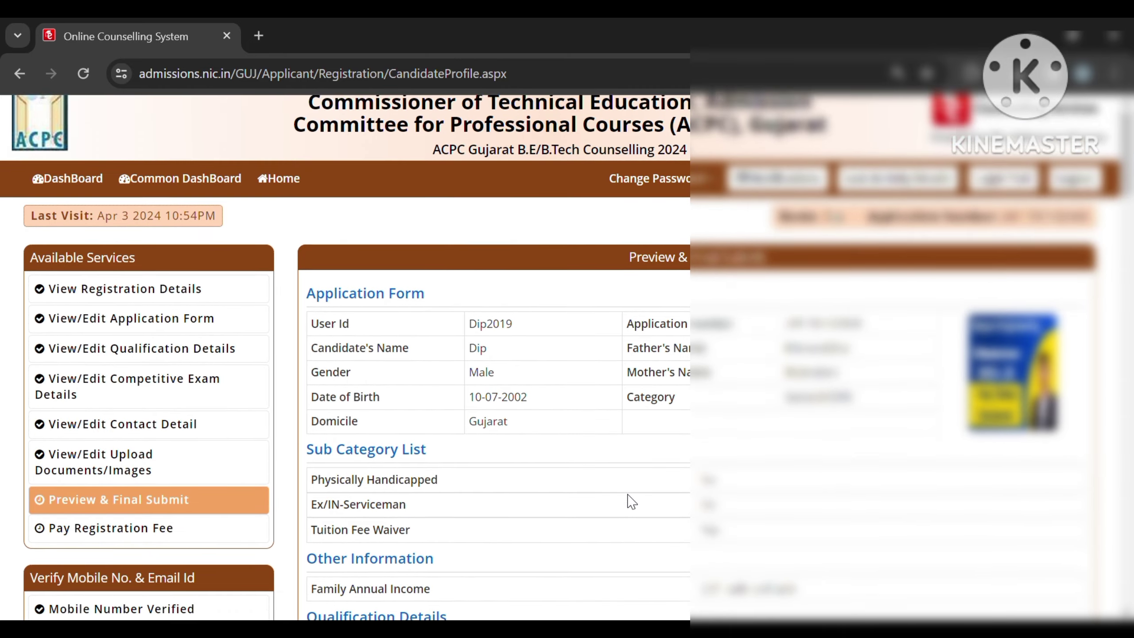
scroll(631, 501, down, 3)
scroll(631, 500, down, 9)
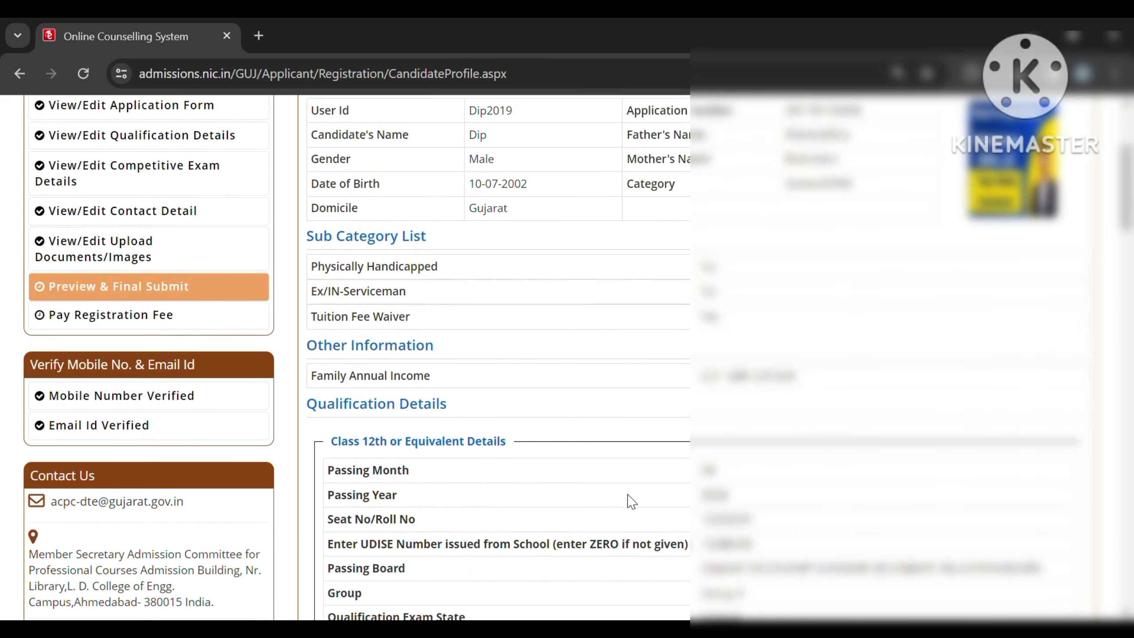
scroll(631, 500, down, 3)
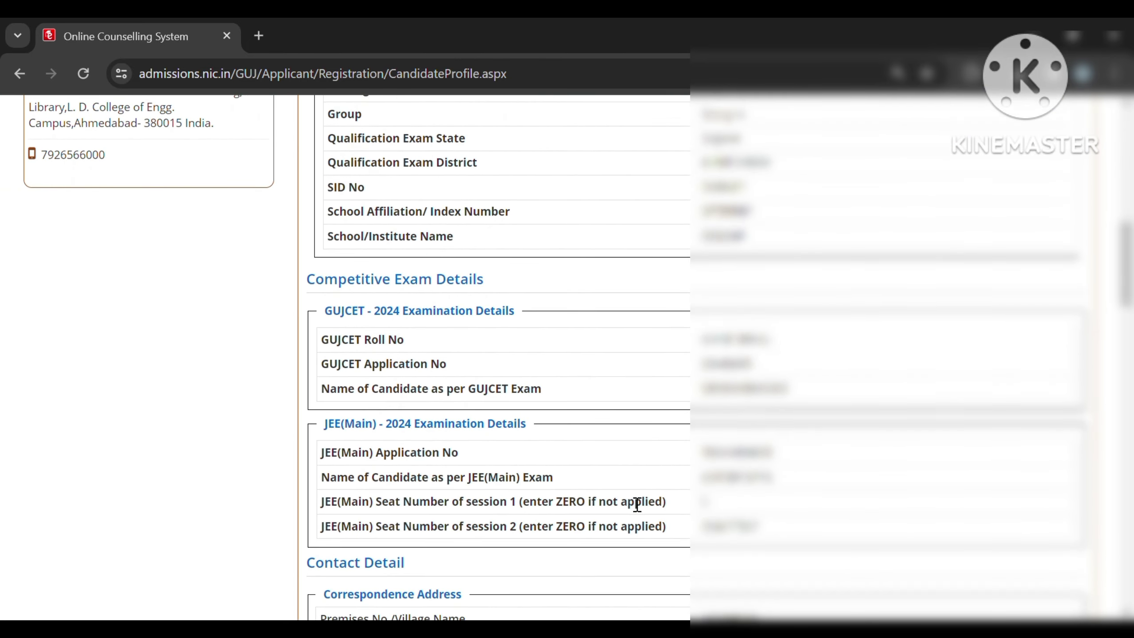
scroll(637, 503, down, 9)
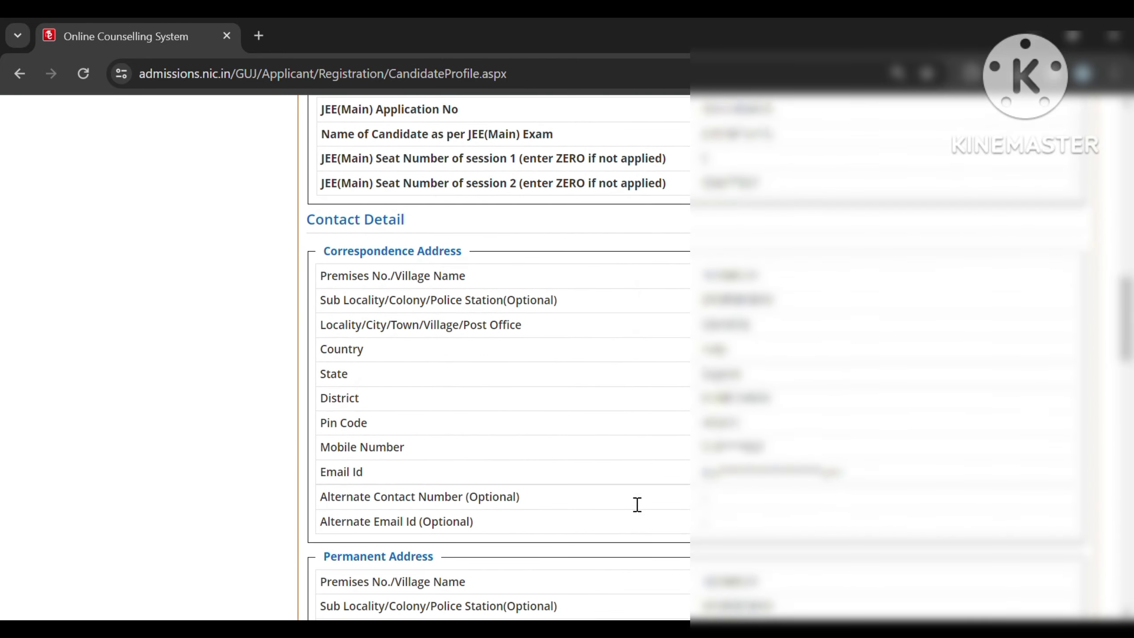
scroll(637, 504, down, 8)
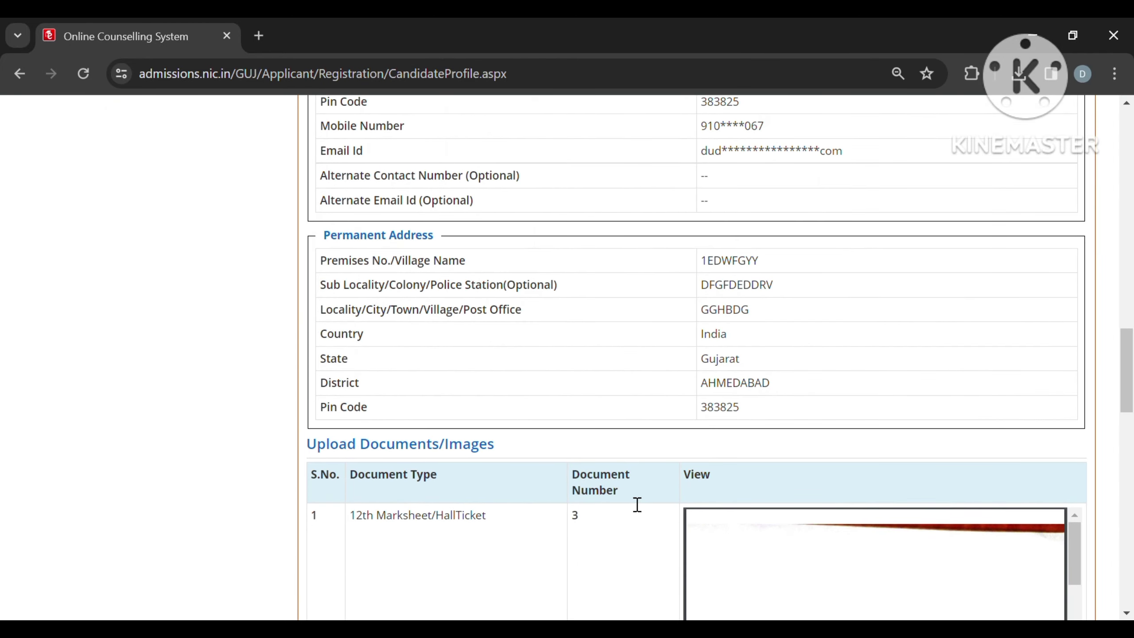
scroll(631, 503, down, 20)
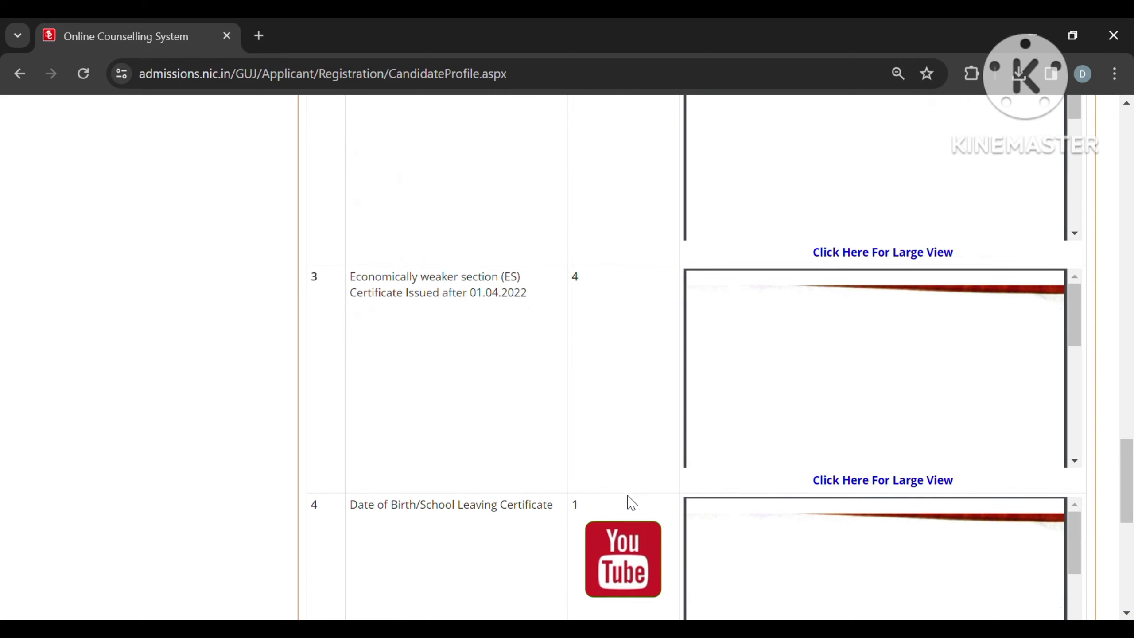
scroll(627, 503, down, 3)
scroll(628, 502, up, 2)
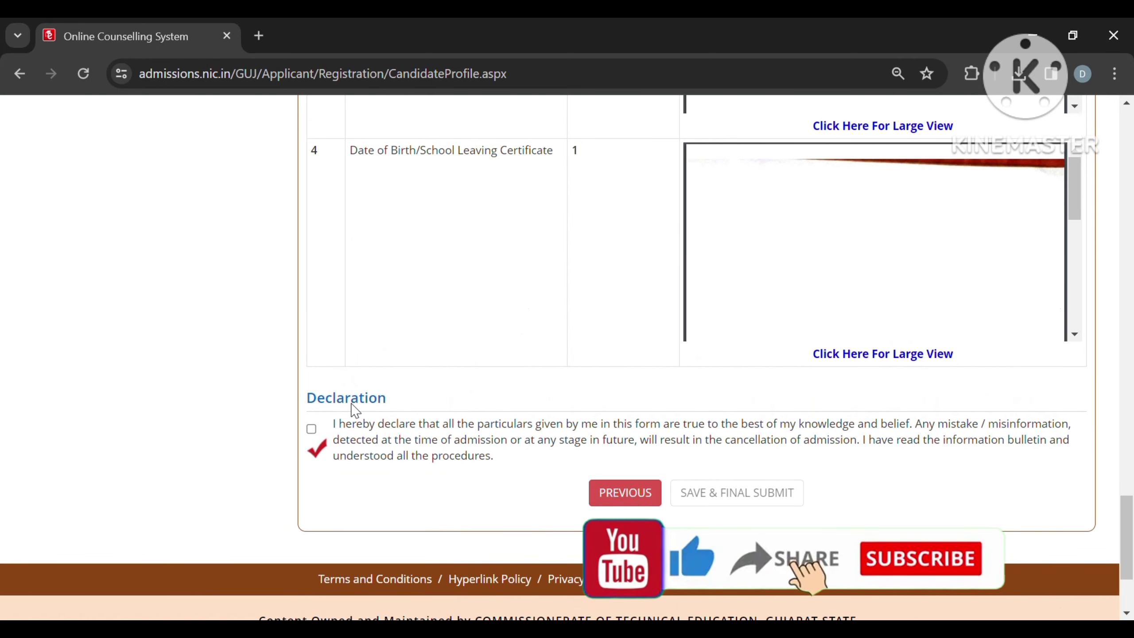
click(311, 429)
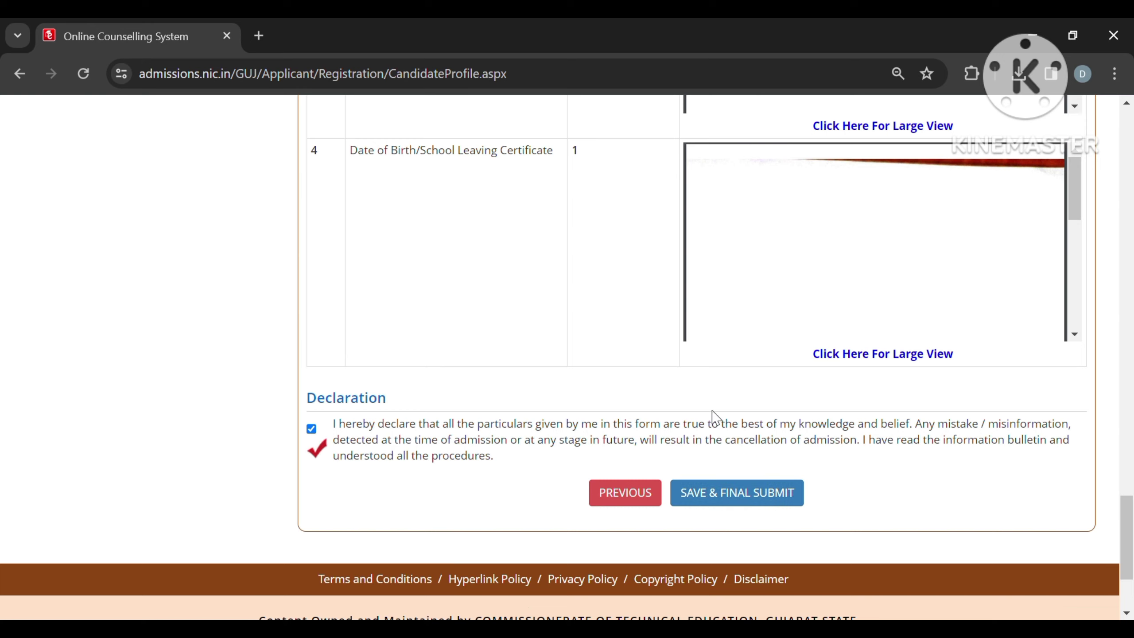
Step: Use SAVE & FINAL SUBMIT and confirm with Yes
scroll(663, 374, up, 3)
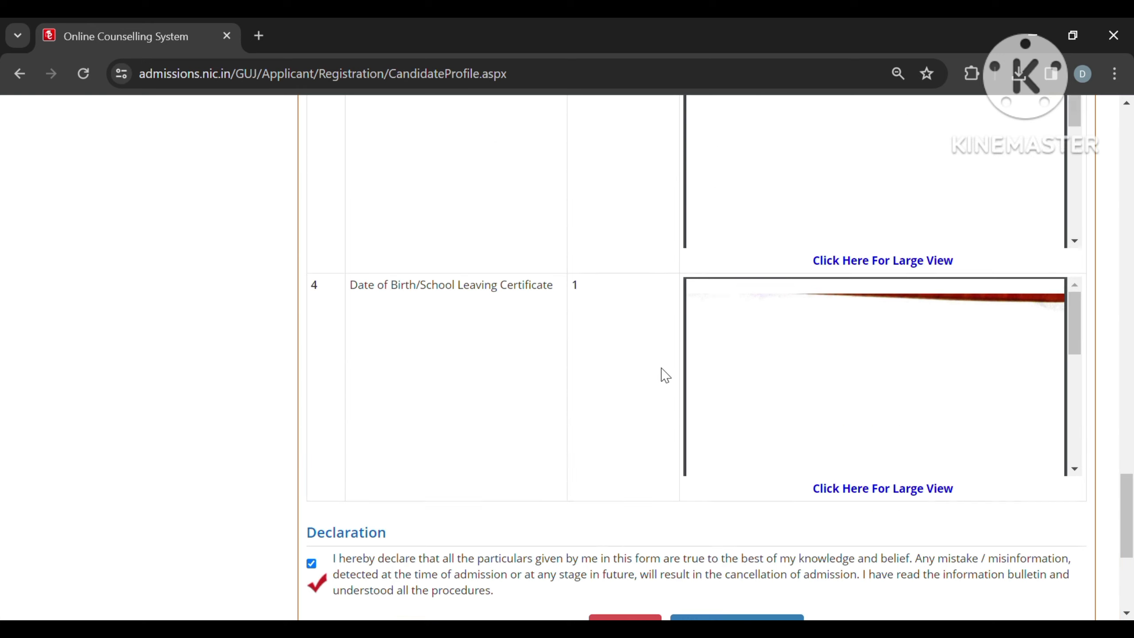
scroll(663, 374, down, 4)
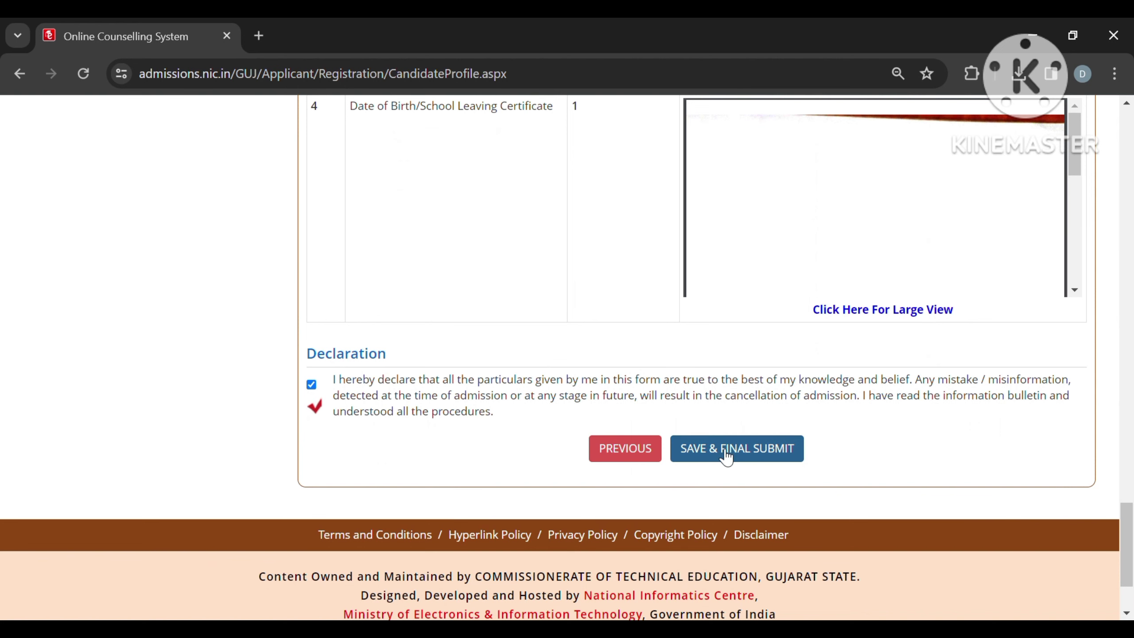
click(726, 453)
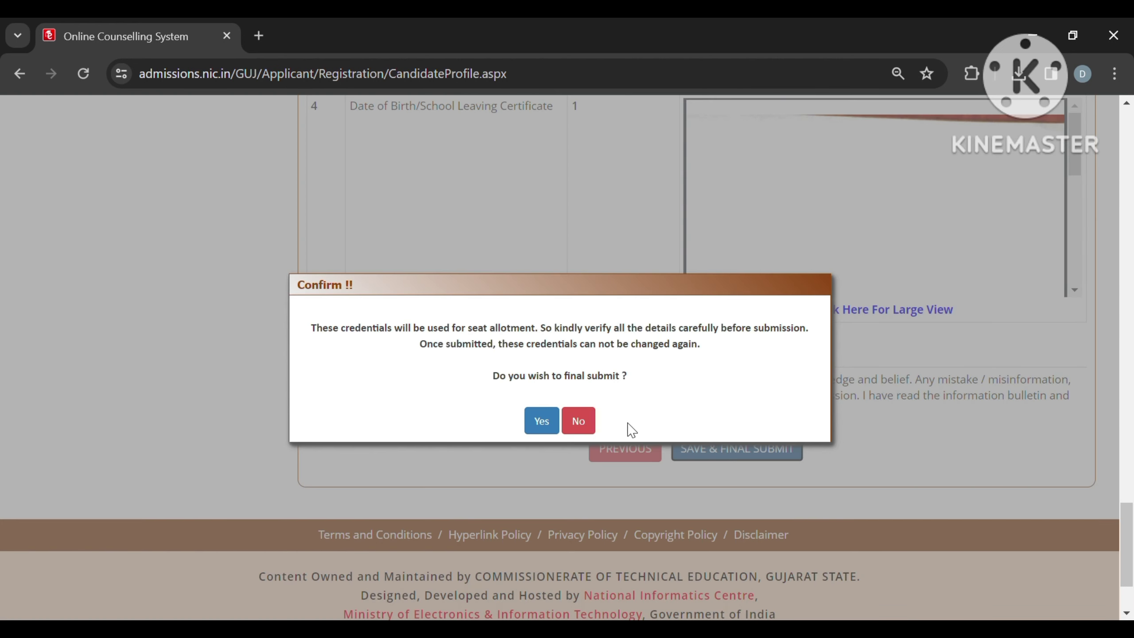
click(542, 427)
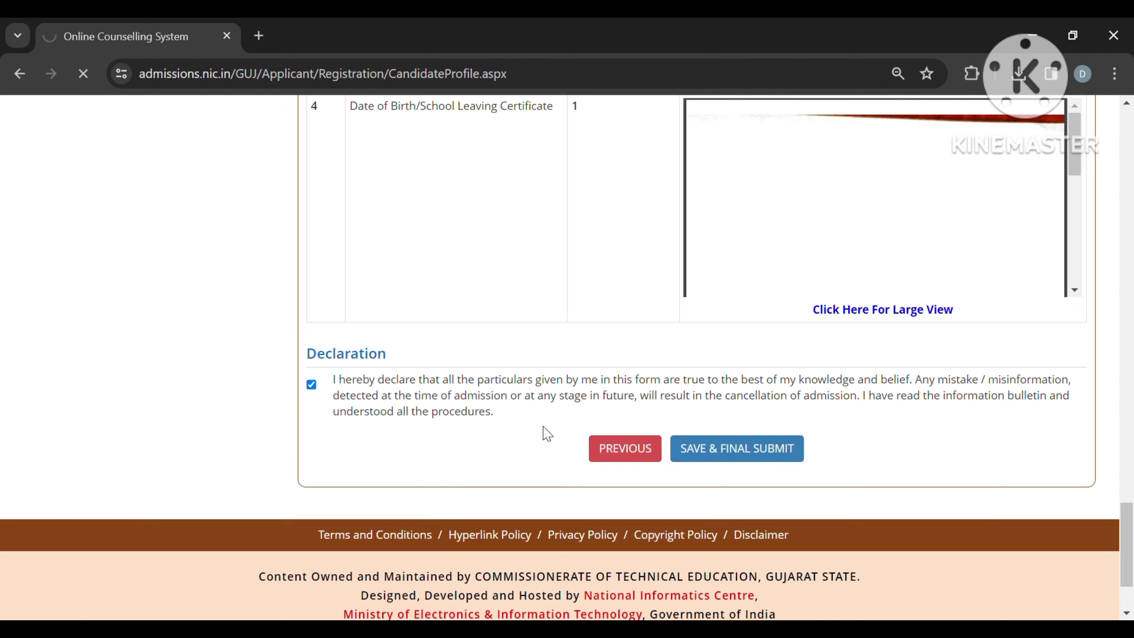
scroll(605, 436, down, 2)
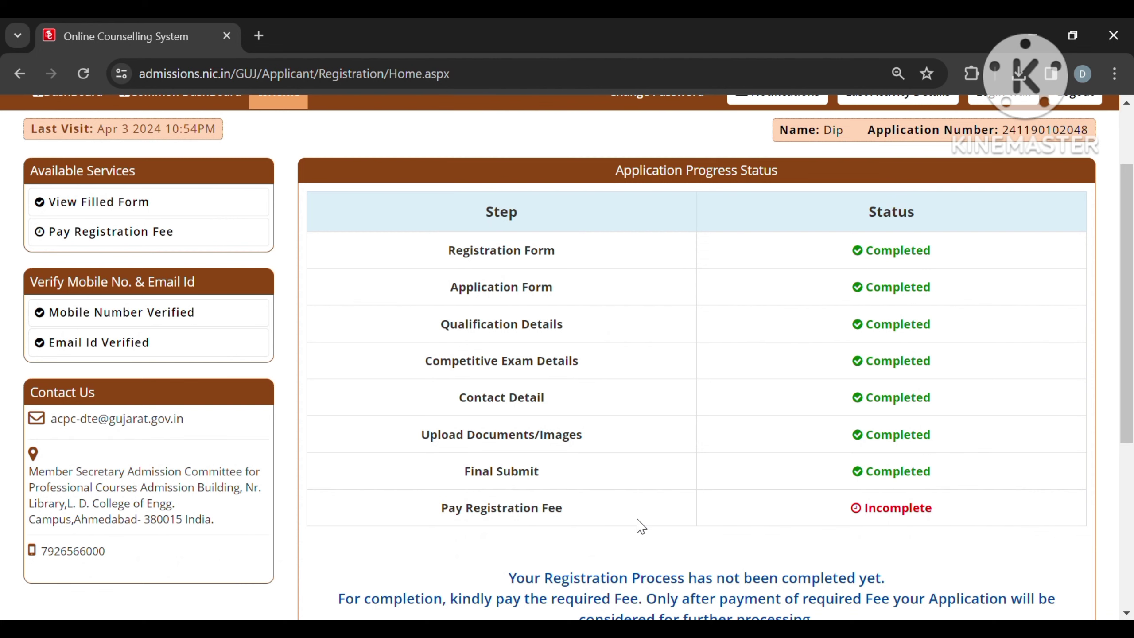
Step: Open Pay Registration Fee and choose Through billdesk as the payment mode
scroll(641, 526, down, 2)
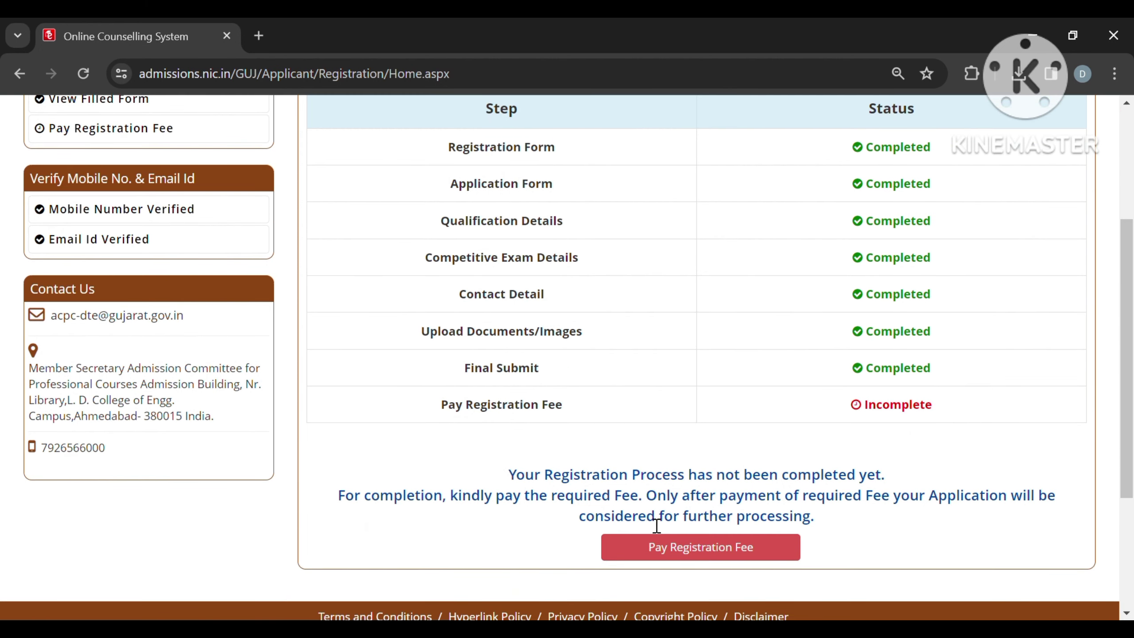
click(686, 557)
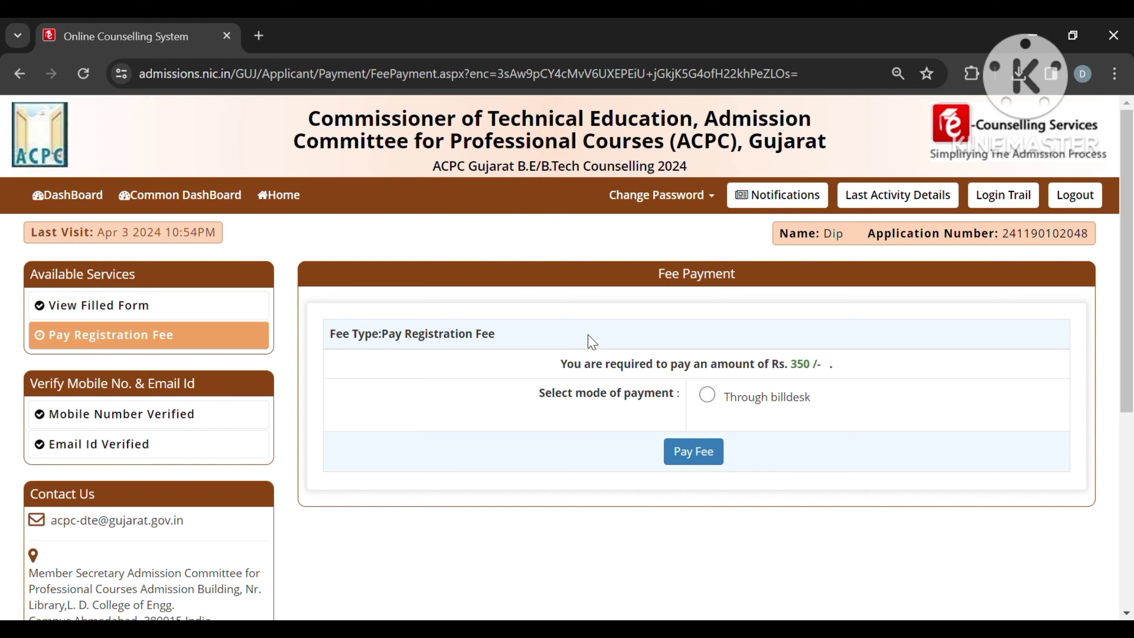
click(710, 396)
click(706, 460)
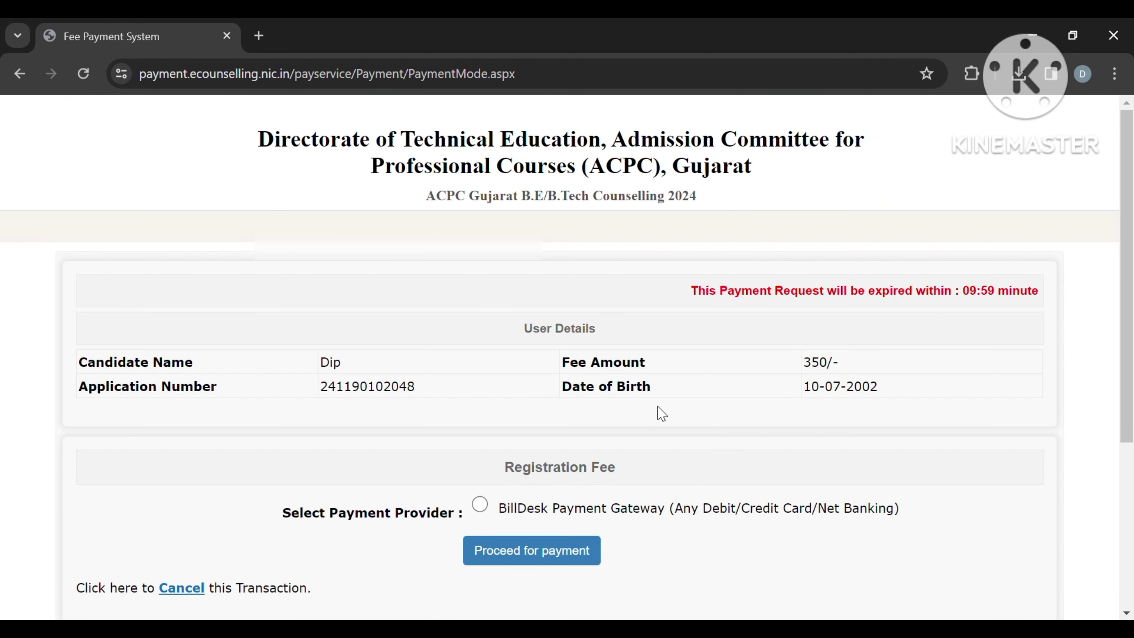
Step: Select BillDesk Payment Gateway and proceed to the ₹350 checkout
scroll(660, 411, down, 2)
scroll(660, 412, up, 1)
scroll(659, 411, down, 3)
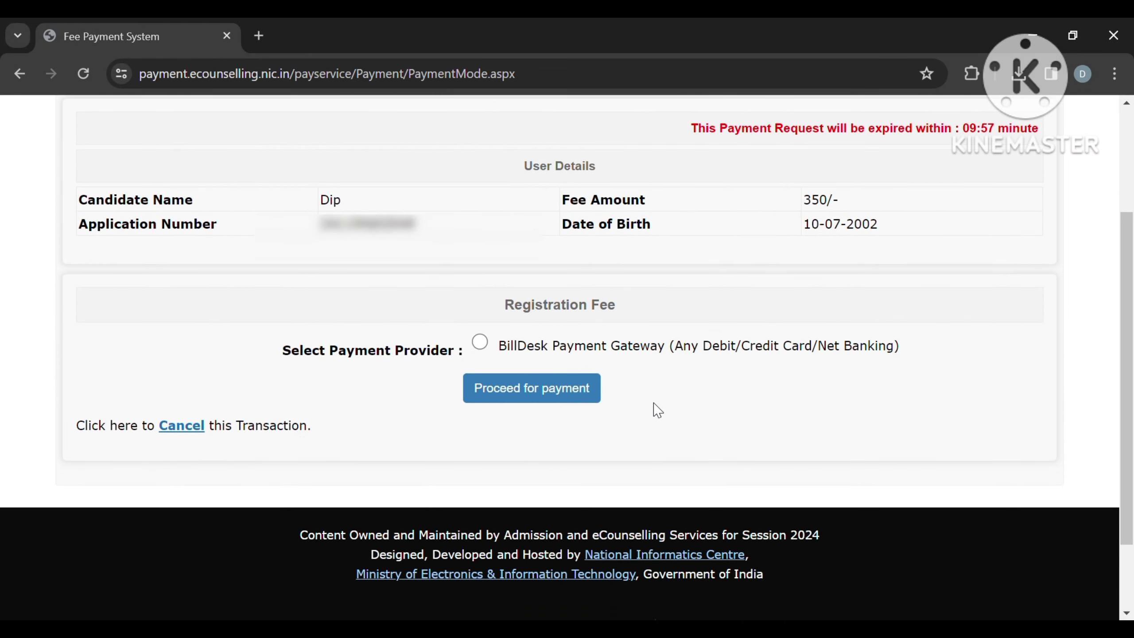
click(481, 342)
click(545, 397)
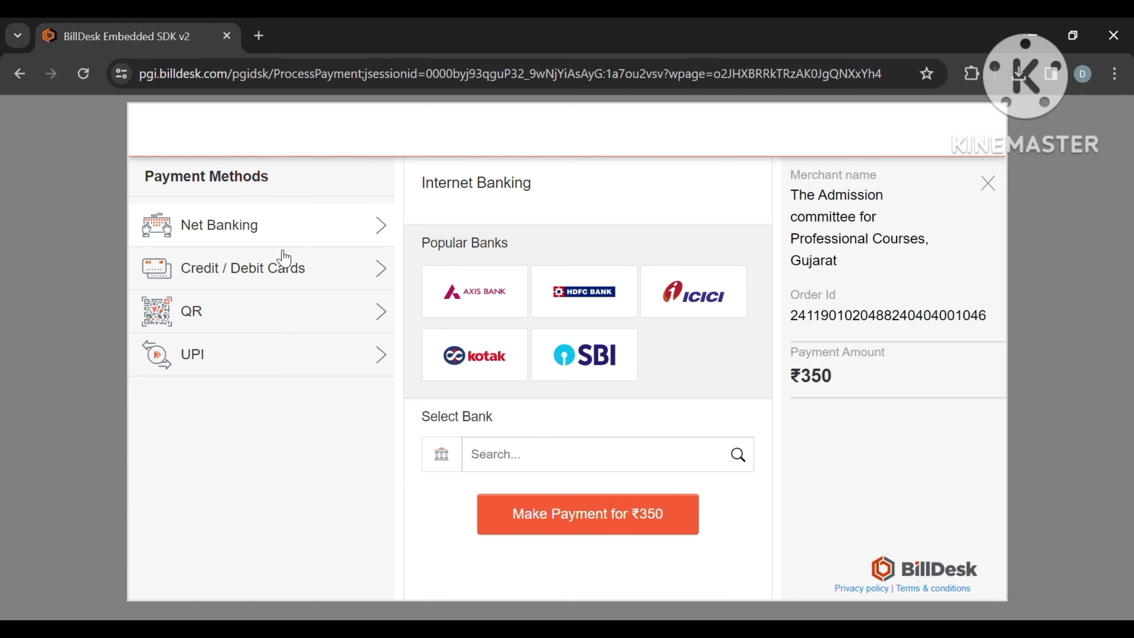
Step: Switch the BillDesk payment method from cards and QR to UPI, then focus the VPA field
click(276, 274)
click(279, 308)
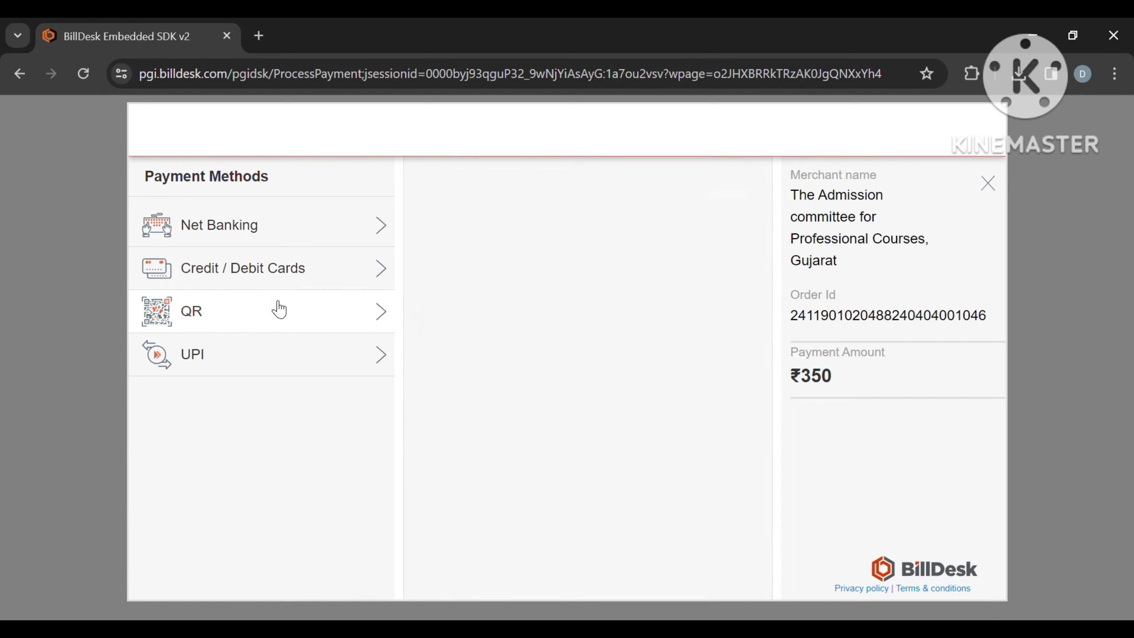
click(293, 352)
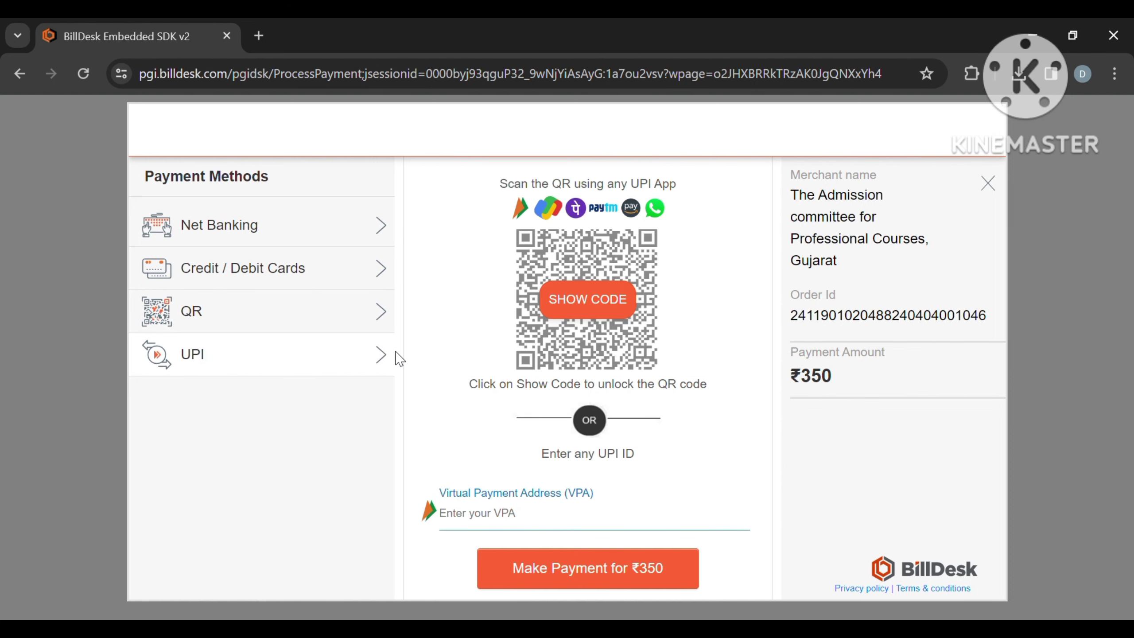
click(563, 531)
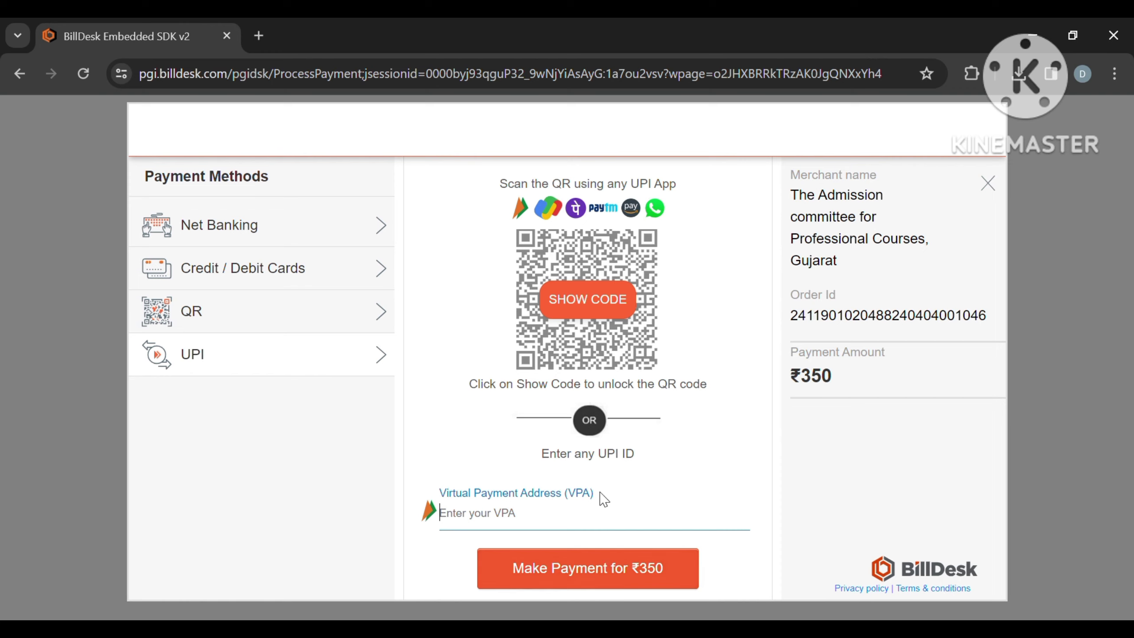